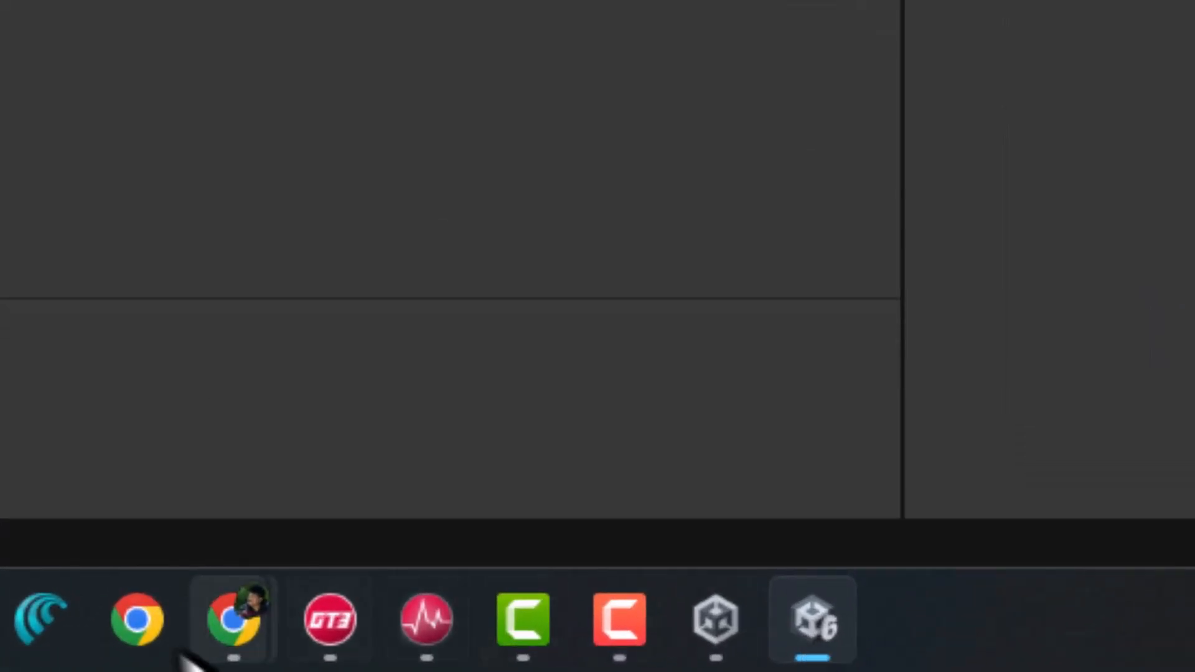
View the Unity 6 2 Beta OnMouseDown video in Chrome and switch back to the unity_profile project in Unity
mouse_move(235, 635)
click(356, 441)
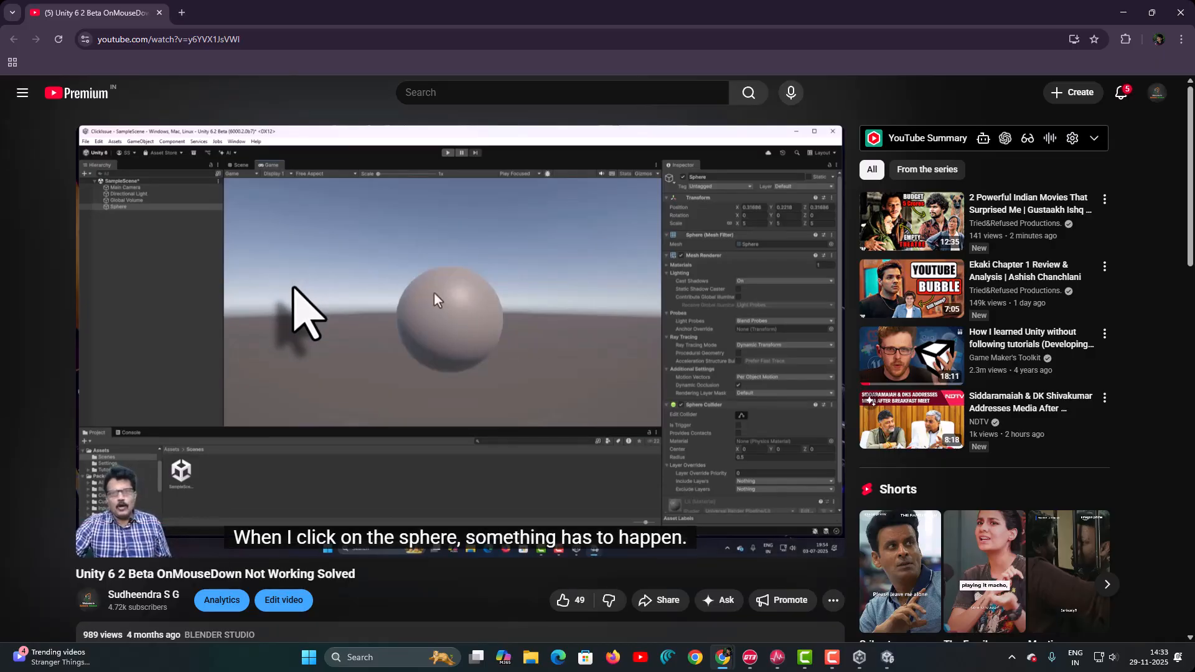
key(alt+Tab)
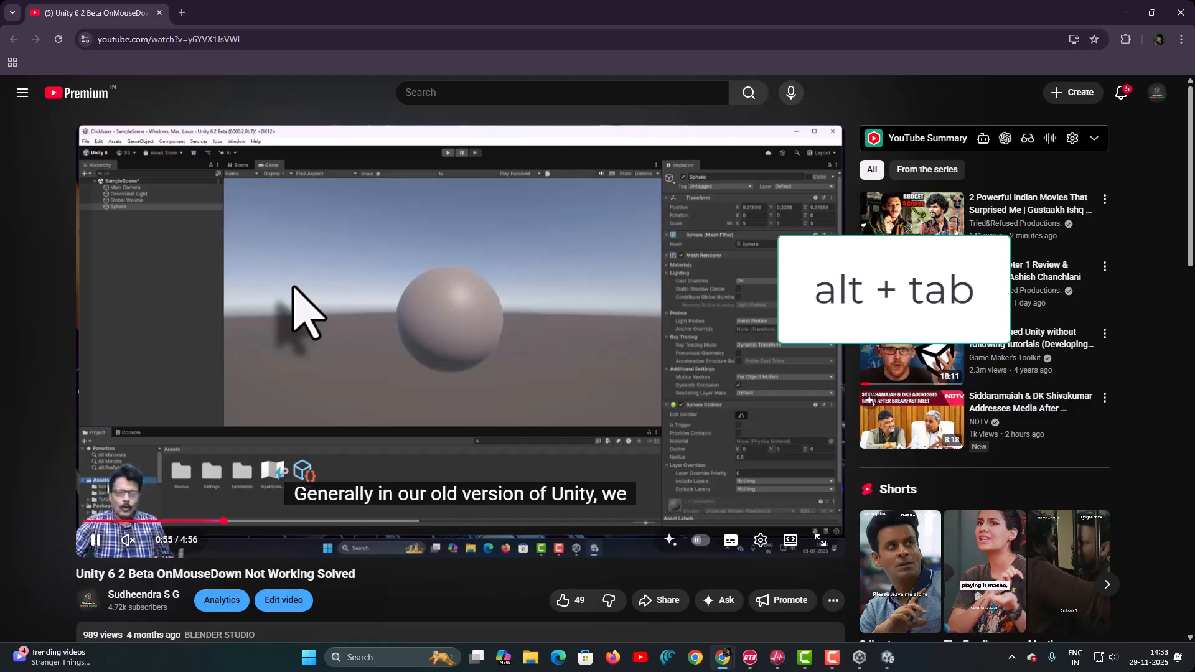
key(alt+Tab)
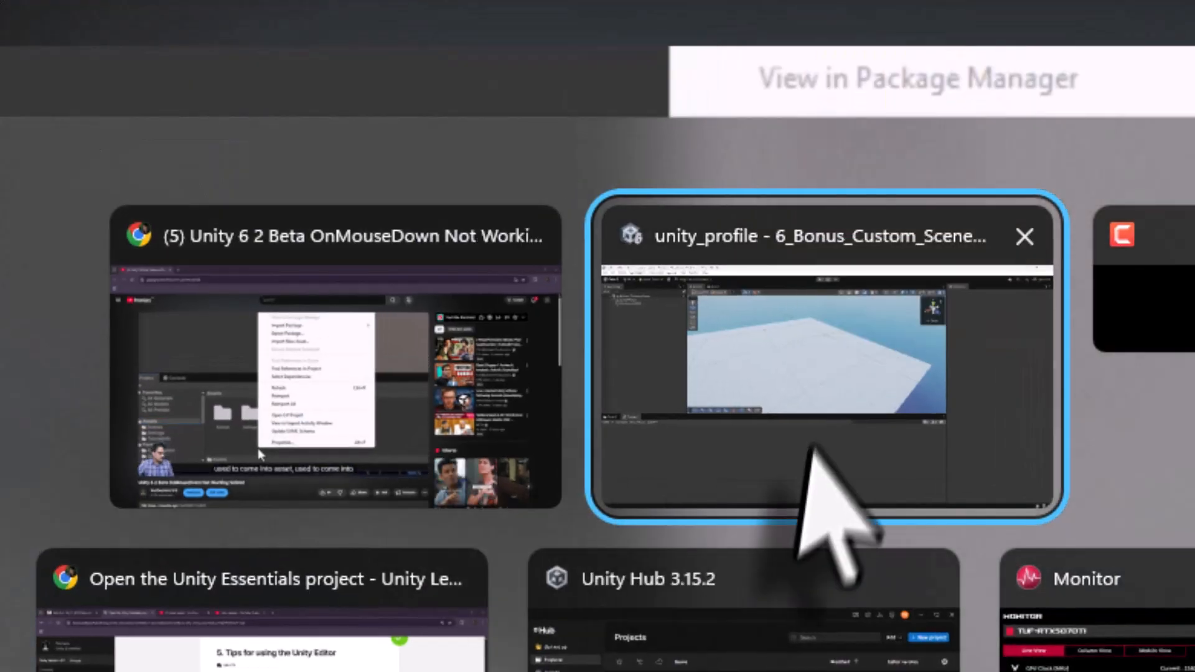
click(438, 276)
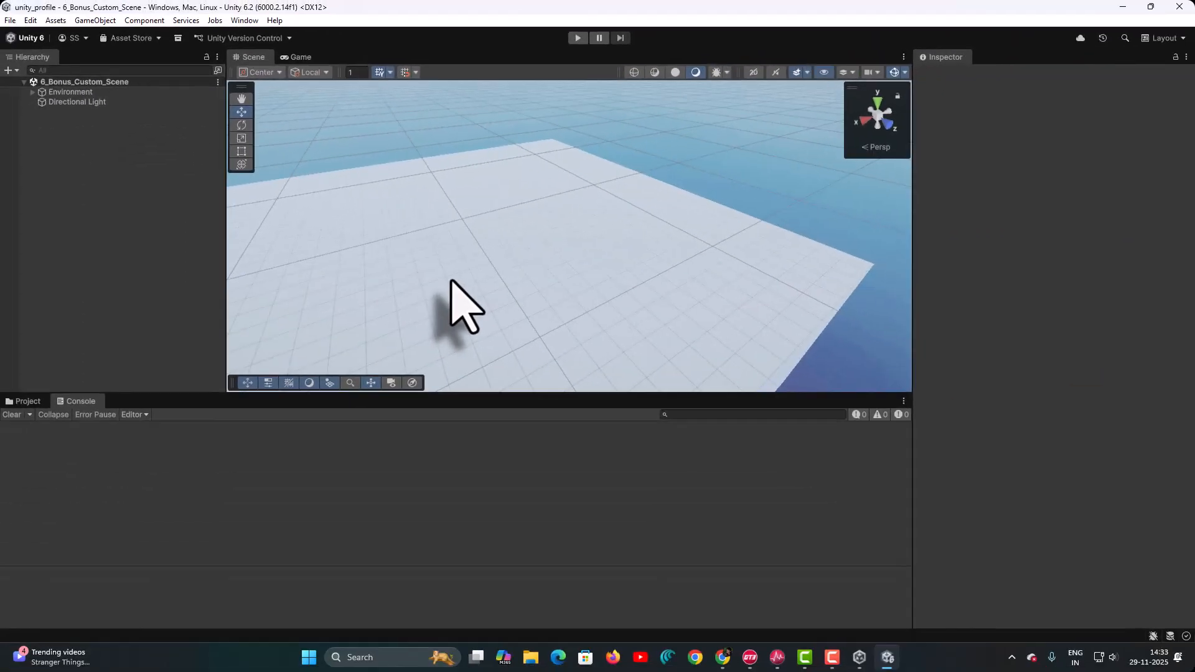
Return to the OnMouseDown video in Chrome and pause its playback
key(alt+Tab)
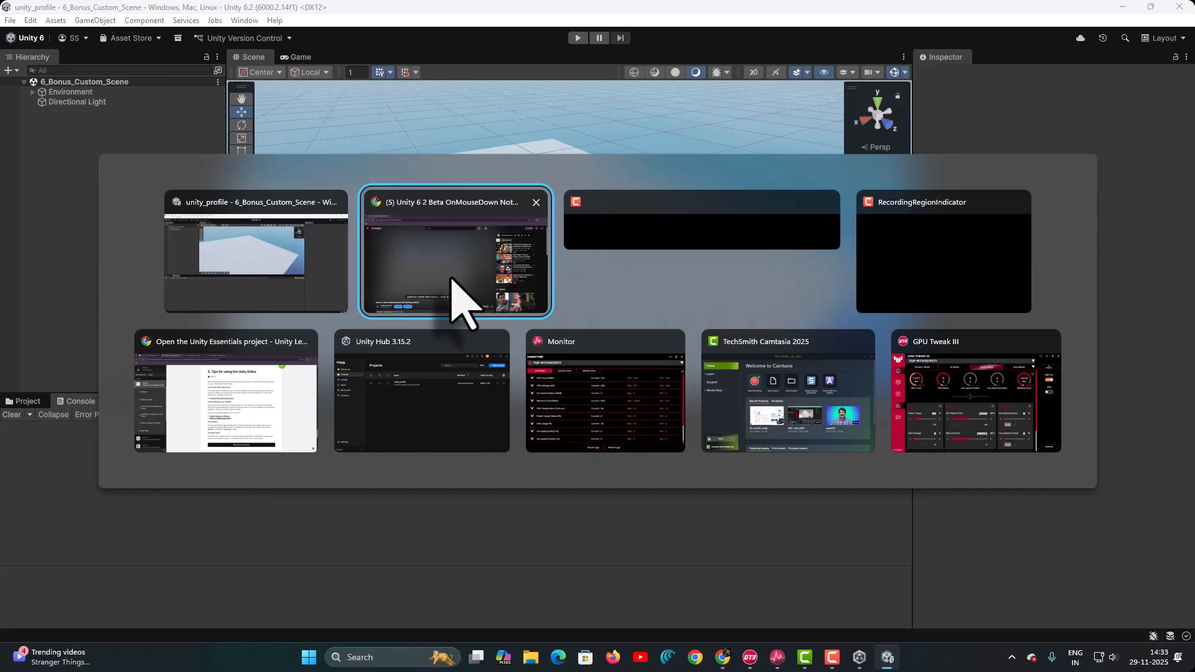
click(451, 277)
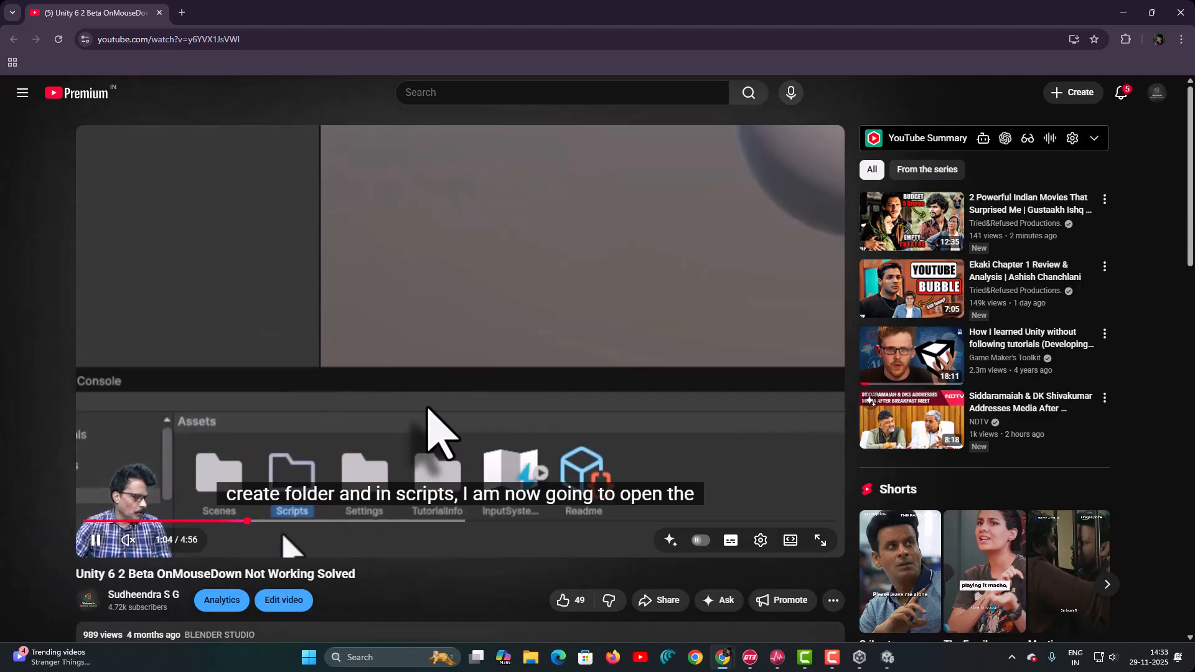
click(94, 540)
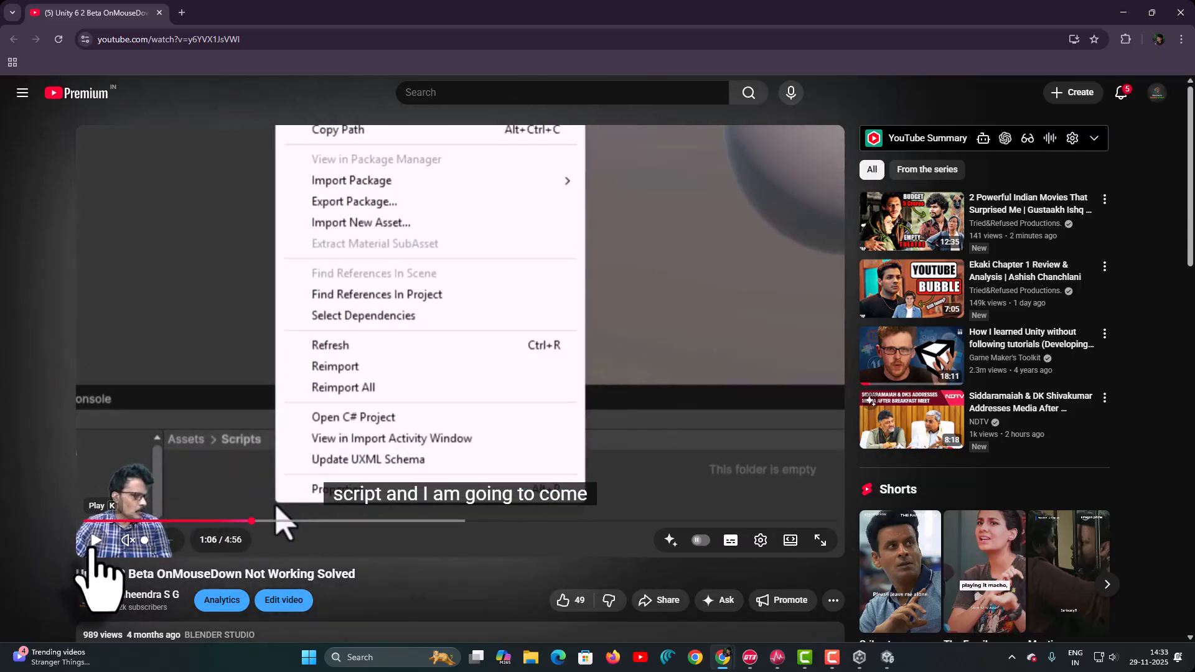
Switch between the Unity editor and the paused OnMouseDown video in Chrome, ending in the Unity editor
key(alt+Tab)
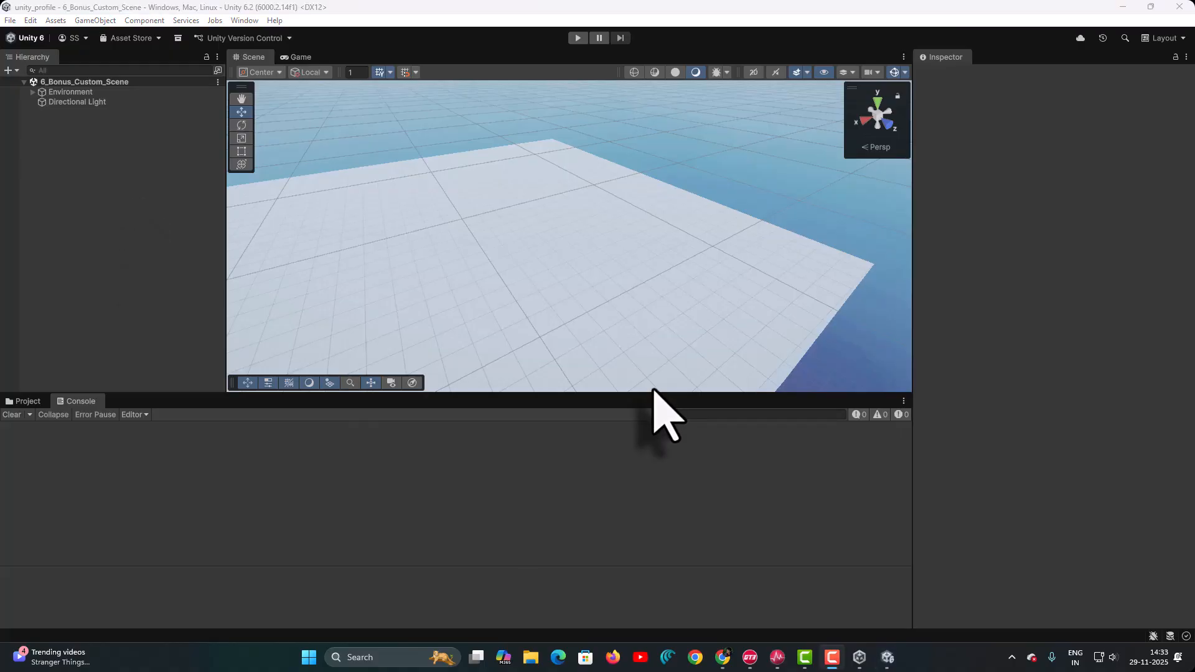
mouse_move(722, 657)
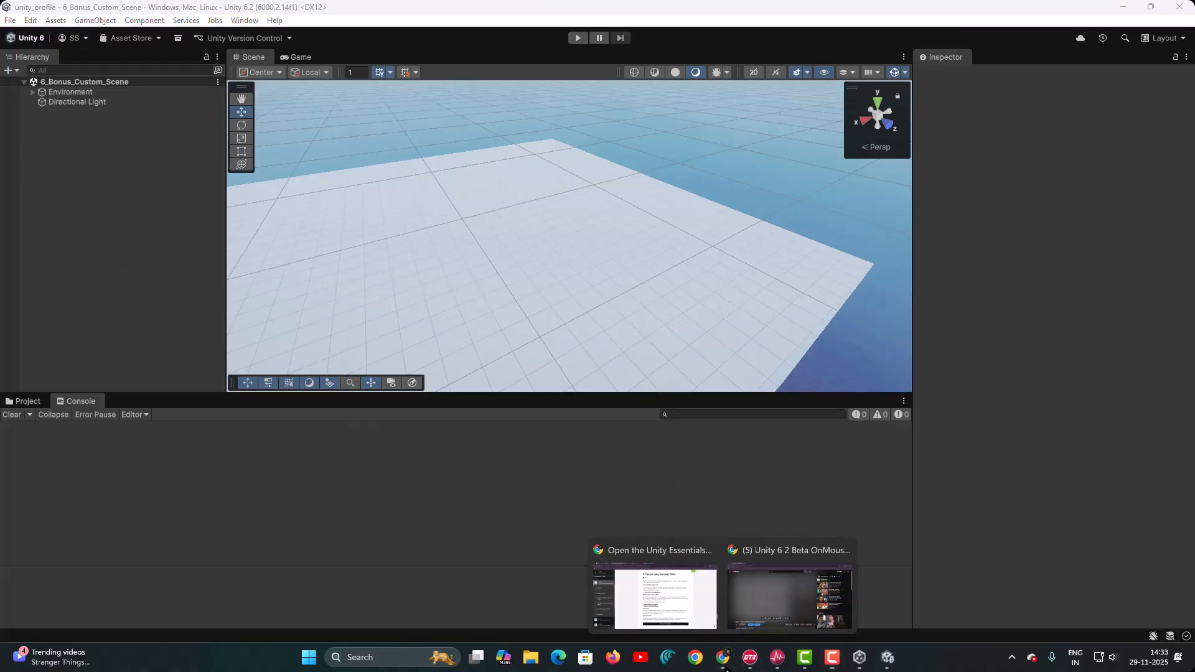
click(772, 613)
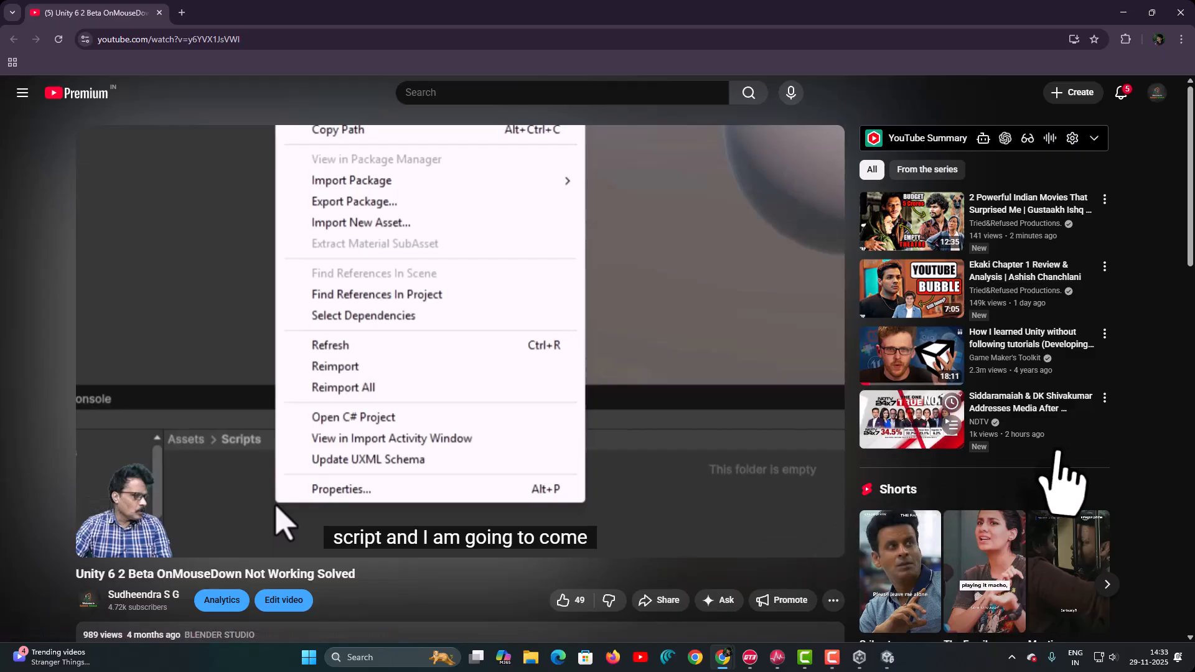
click(887, 660)
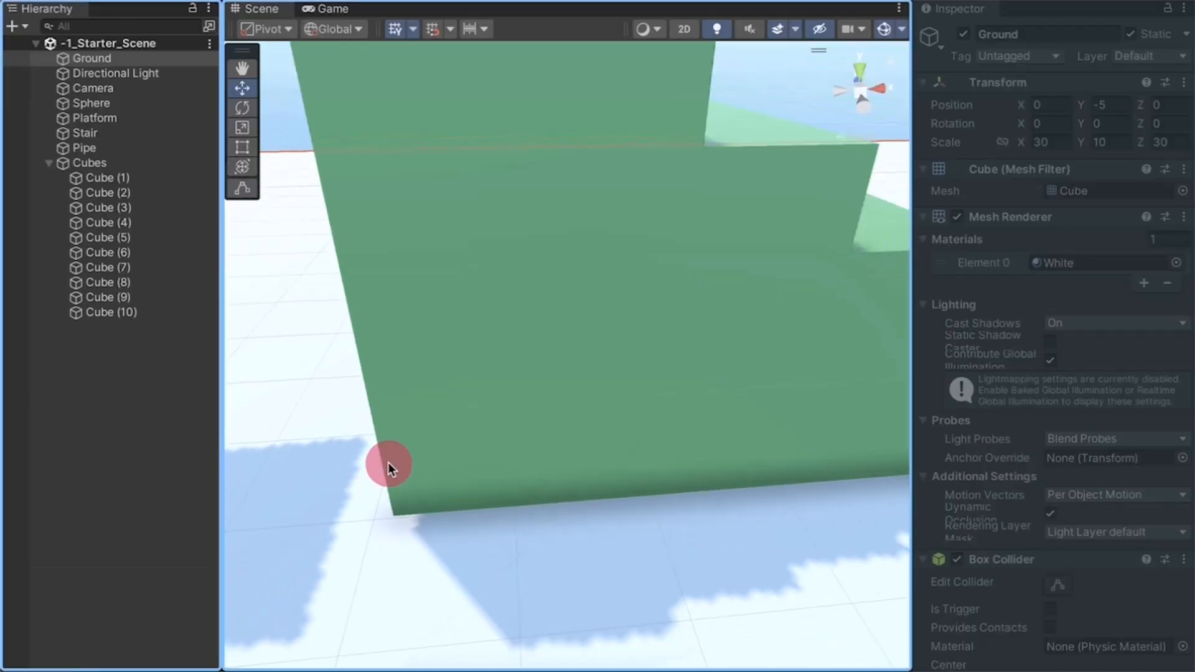
Move the Scene view camera back and sideways to look over the stair and platform in the starter scene
key(Down)
key(Right)
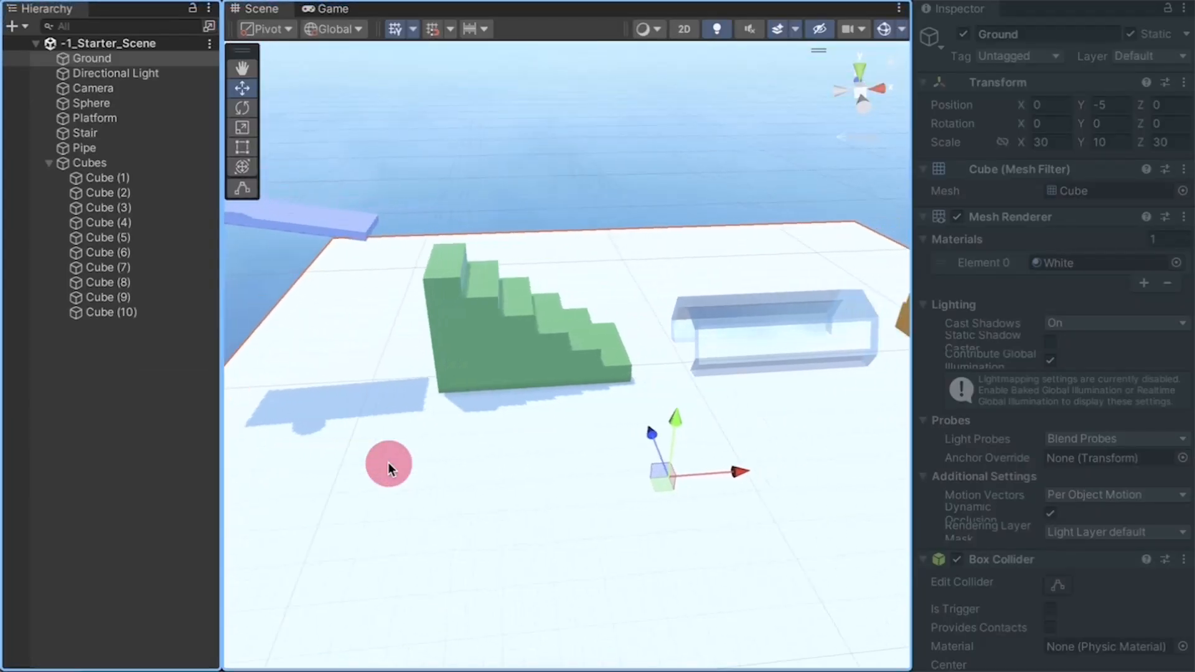
key(Left)
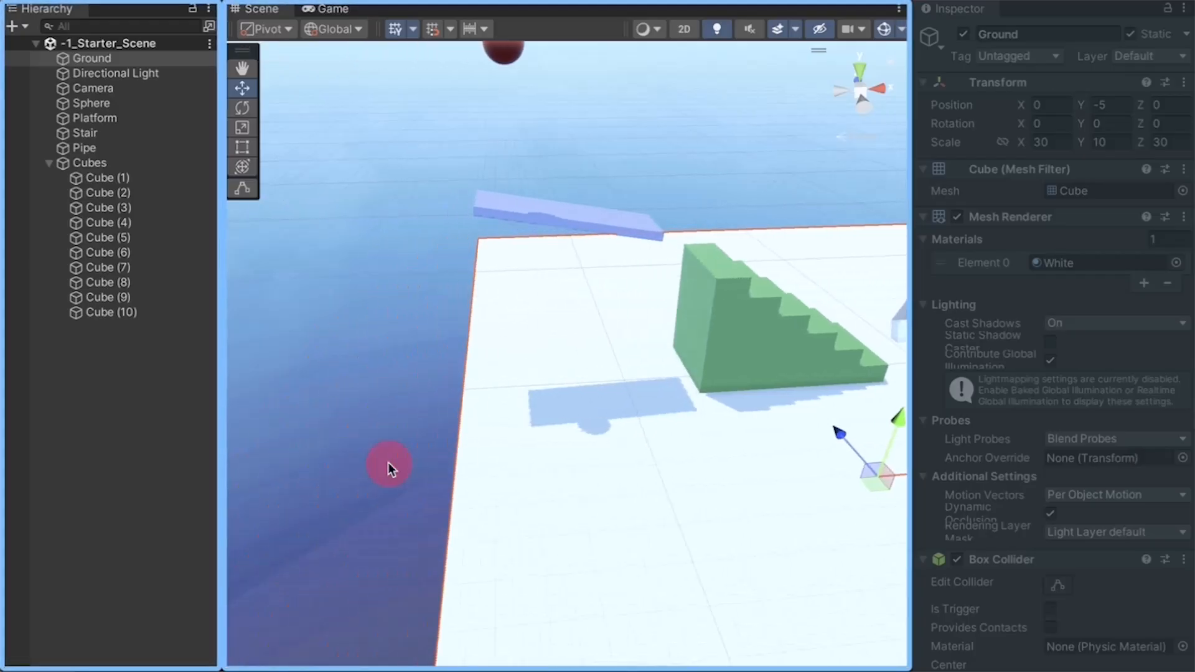
right_drag(387, 462, 382, 307)
Frame 01_Swingset, 02_Picnic_Area and 03_Play_Structure one after another in the playground Scene view
click(252, 153)
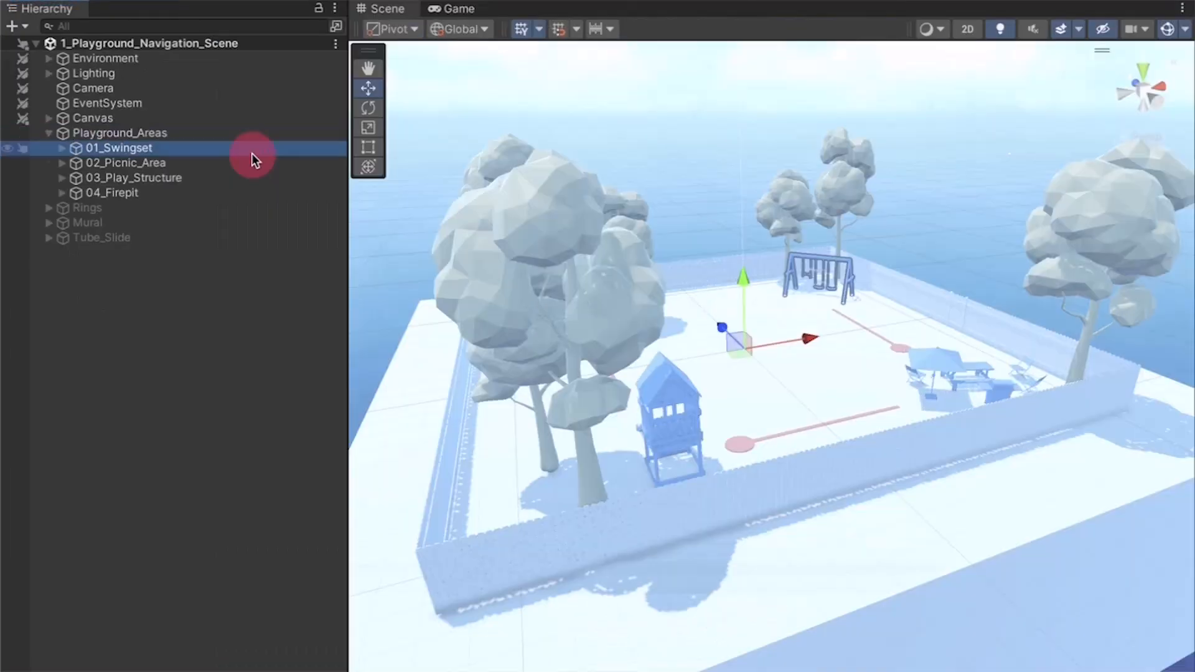
key(f)
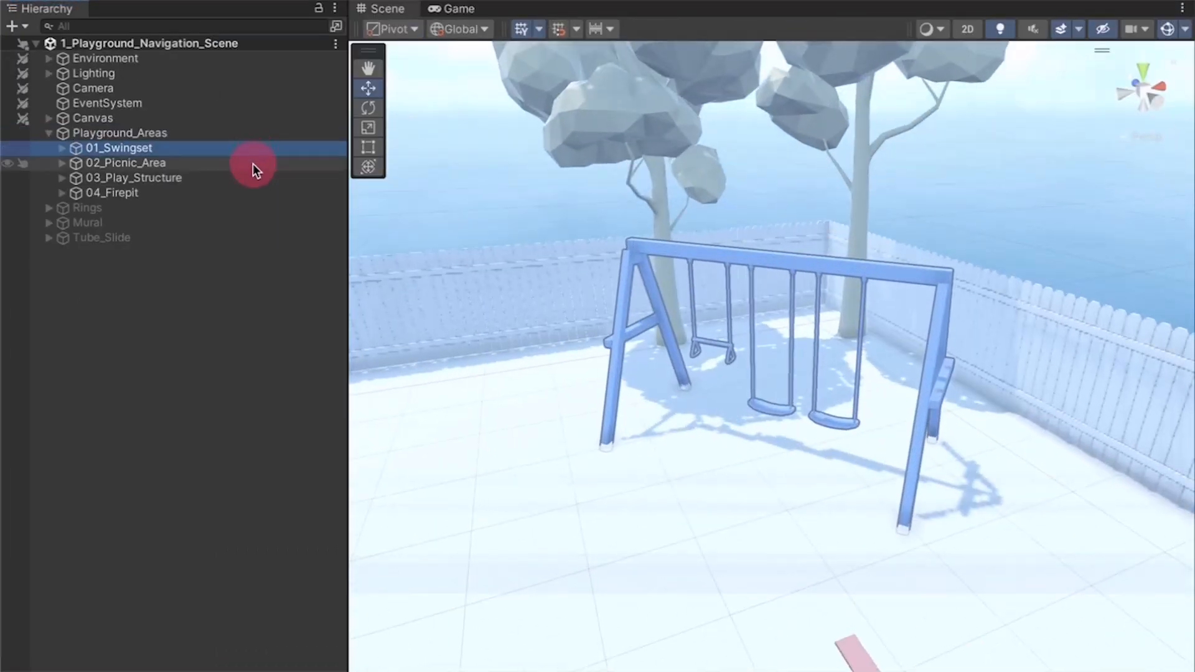
click(252, 164)
key(f)
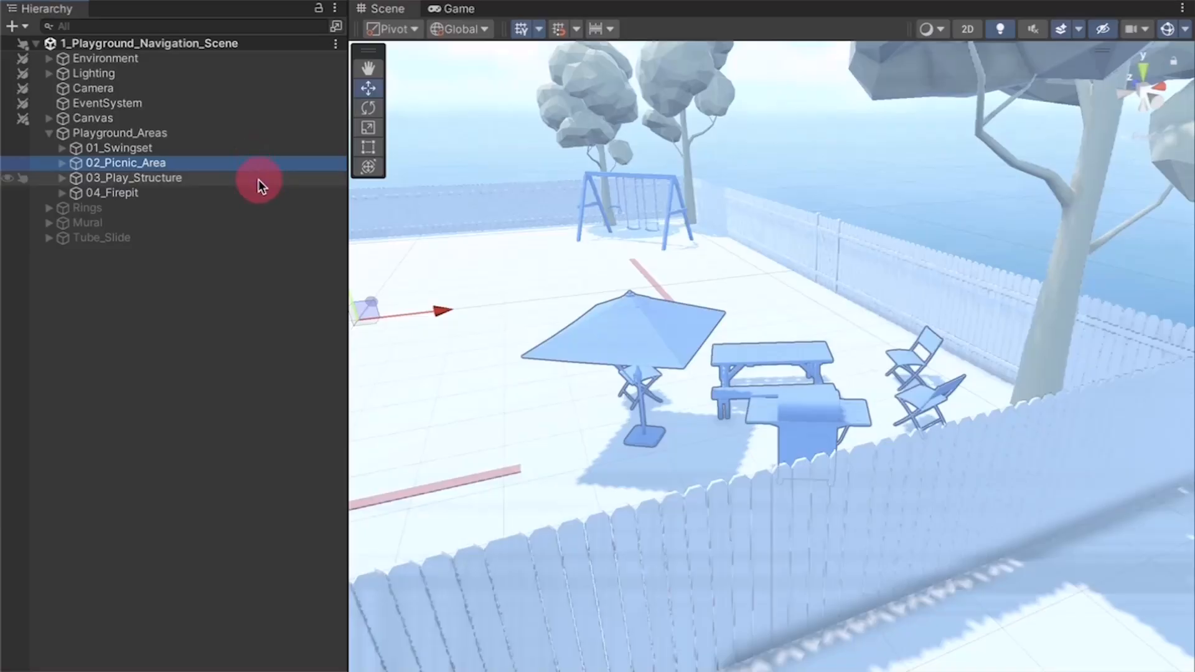
double_click(259, 180)
Fly the Scene view camera toward Ring_1 and orbit the view around the play structure
key(w)
key(w)
key(w)
key(w)
right_drag(721, 388, 768, 392)
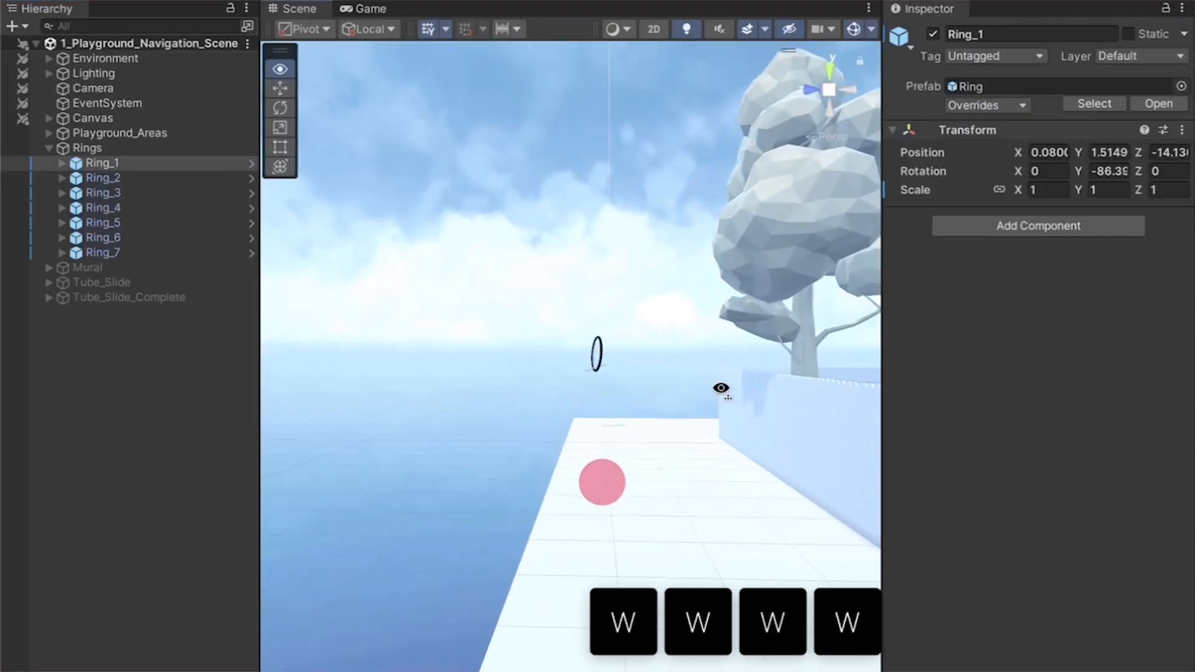
key(w)
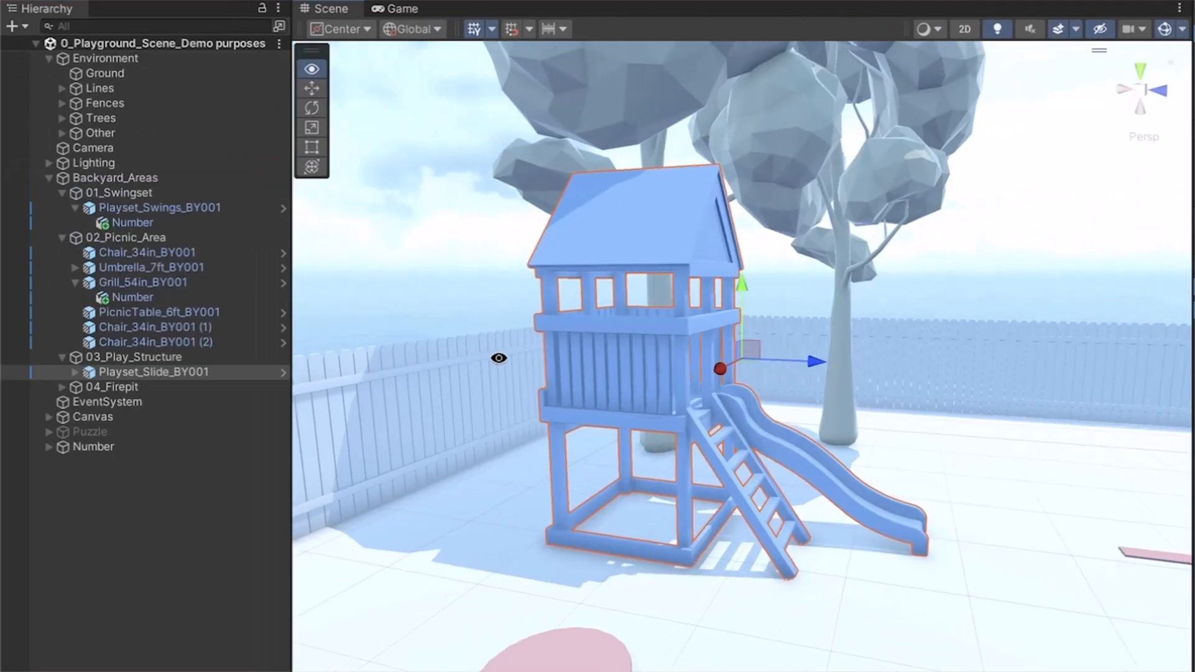
alt+drag(499, 358, 333, 331)
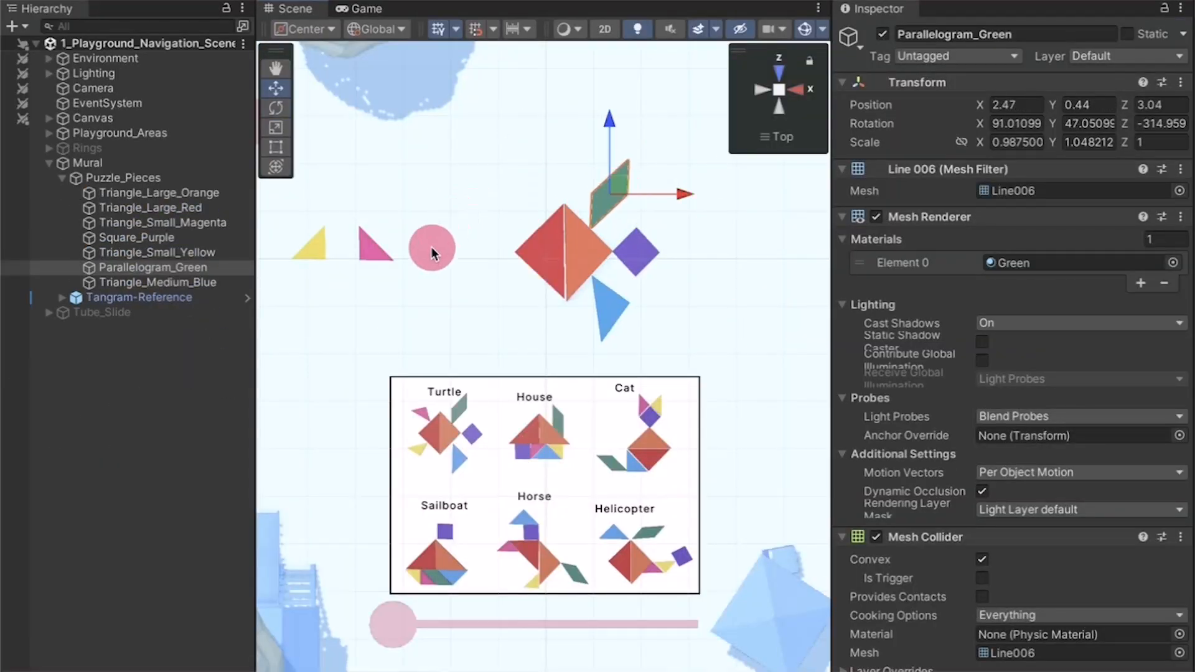
Move Triangle_Small_Magenta beside the diamond's upper left edge and rotate it to match the turtle in the tangram reference
click(378, 251)
drag(378, 252, 503, 216)
key(e)
drag(530, 167, 821, 392)
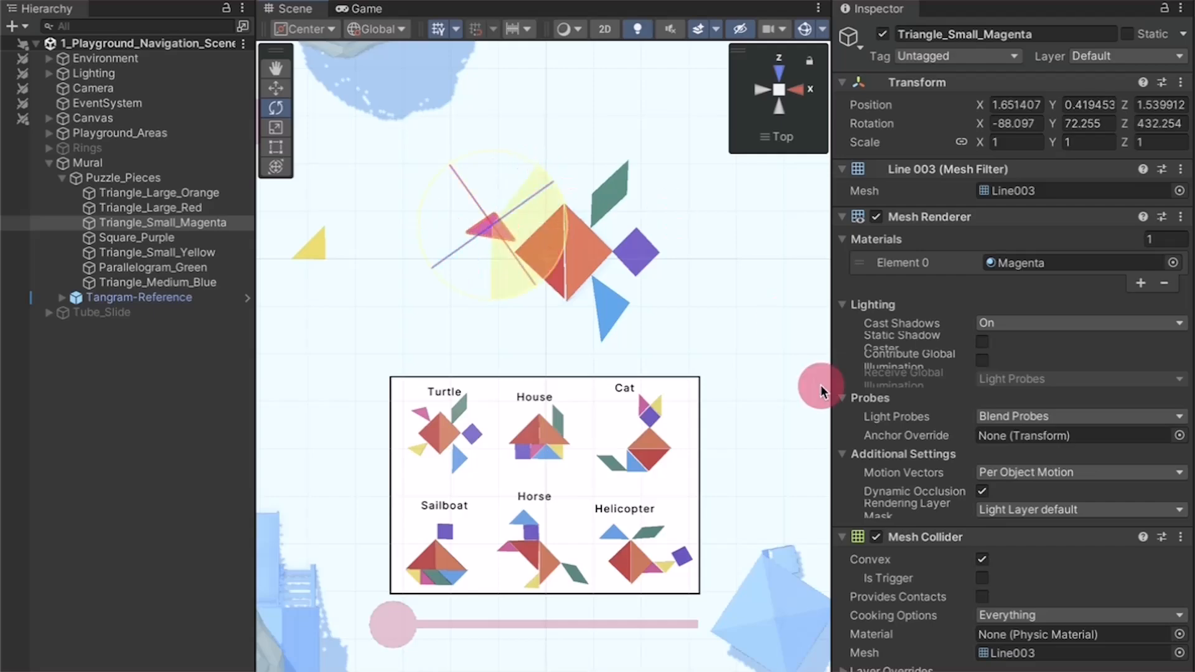
key(w)
click(509, 219)
Move Triangle_Small_Yellow toward the diamond's lower left edge to form the turtle's remaining leg
click(316, 244)
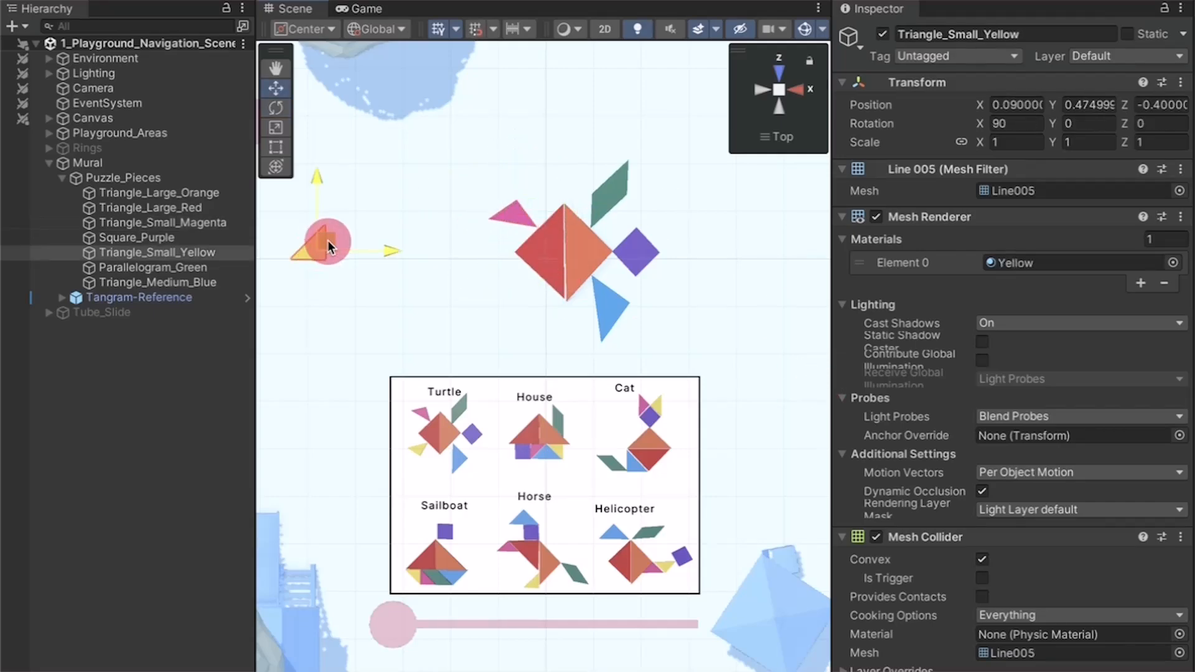
drag(328, 241, 527, 293)
click(421, 296)
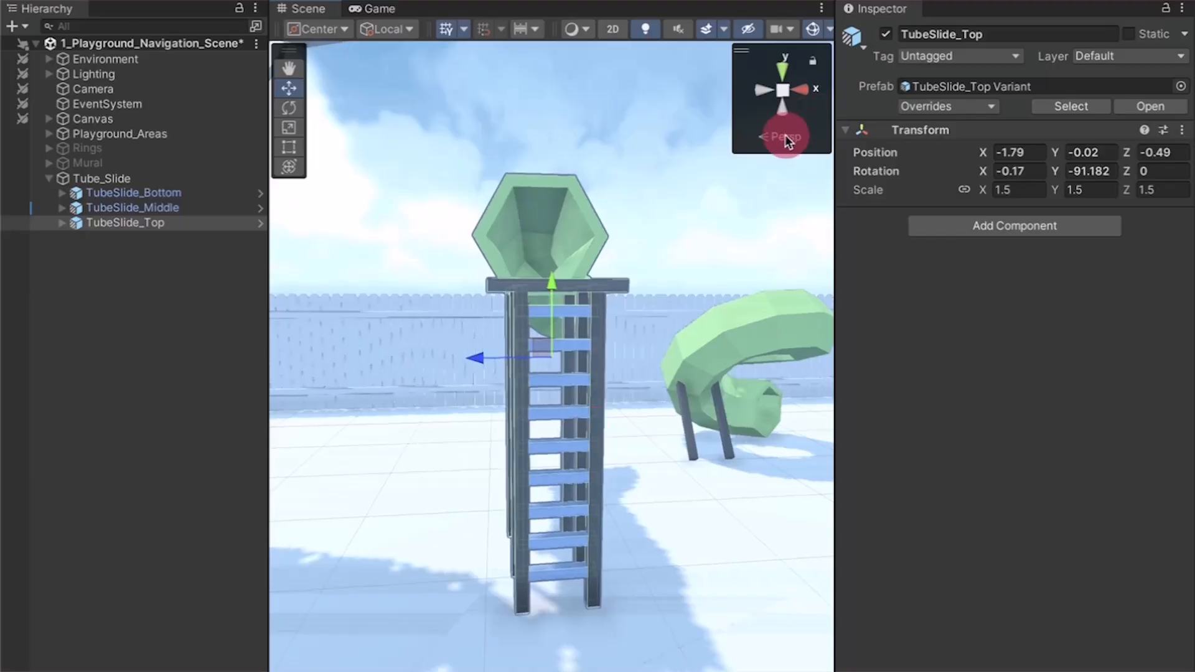
View the tube slide orthographically from the right and back, and frame TubeSlide_Middle
right_click(782, 133)
click(772, 307)
click(801, 90)
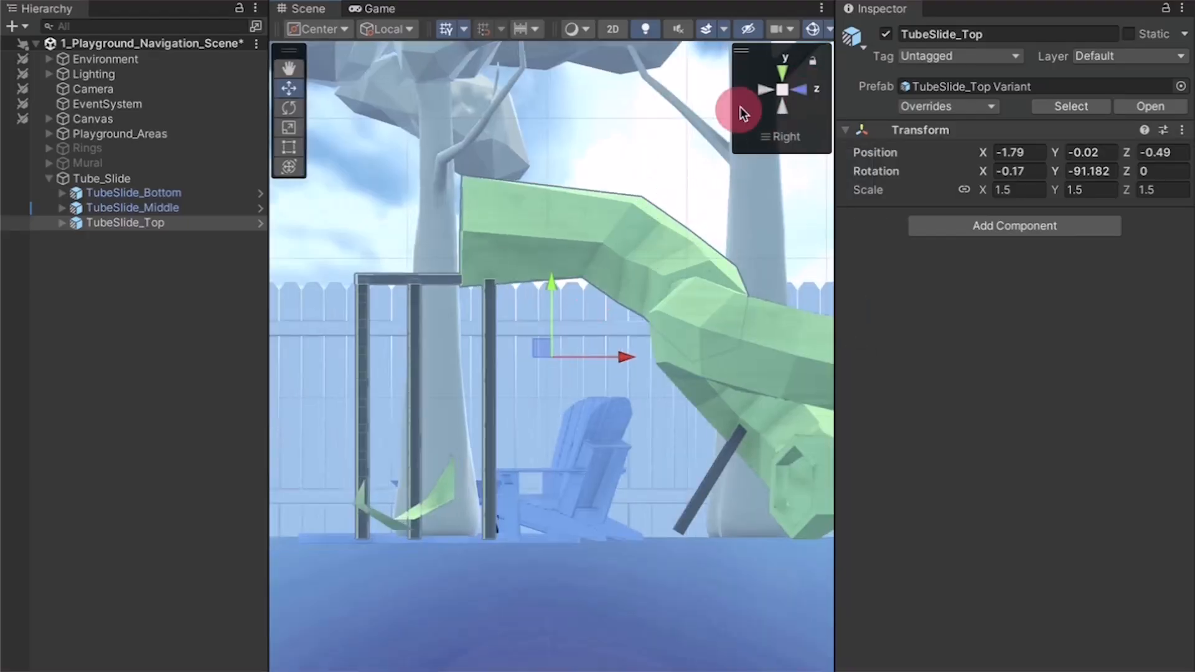
click(761, 93)
click(771, 385)
key(f)
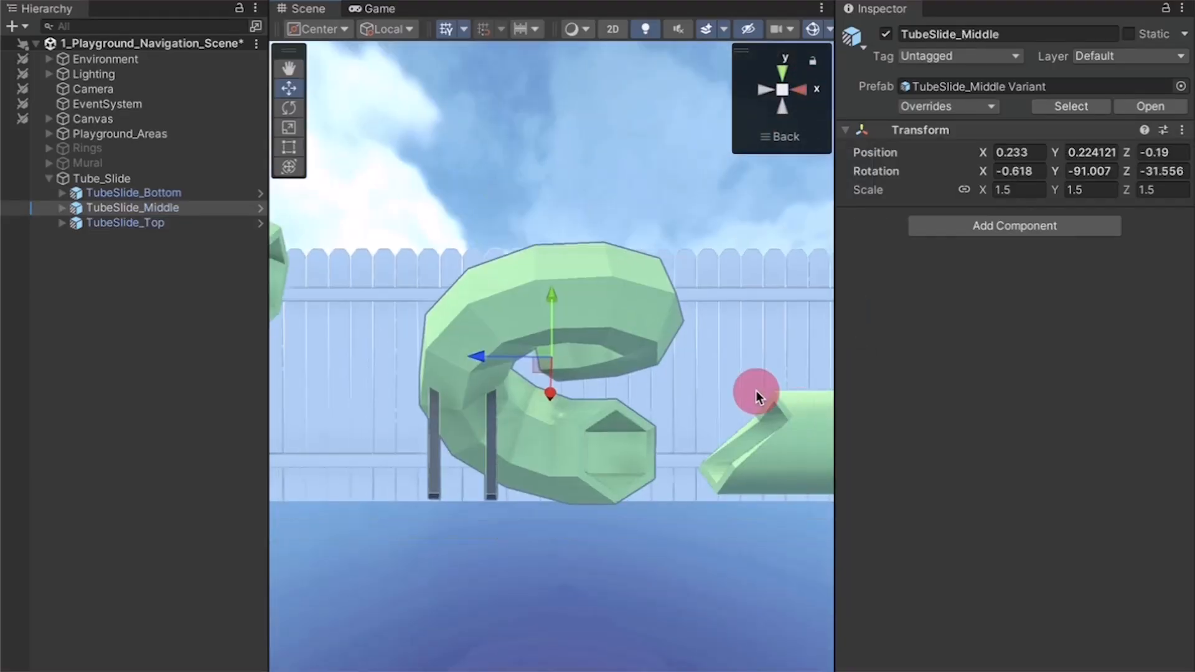
Rotate TubeSlide_Middle to about -0.06 on Z and lower it in the right view
click(803, 89)
key(e)
drag(615, 316, 554, 320)
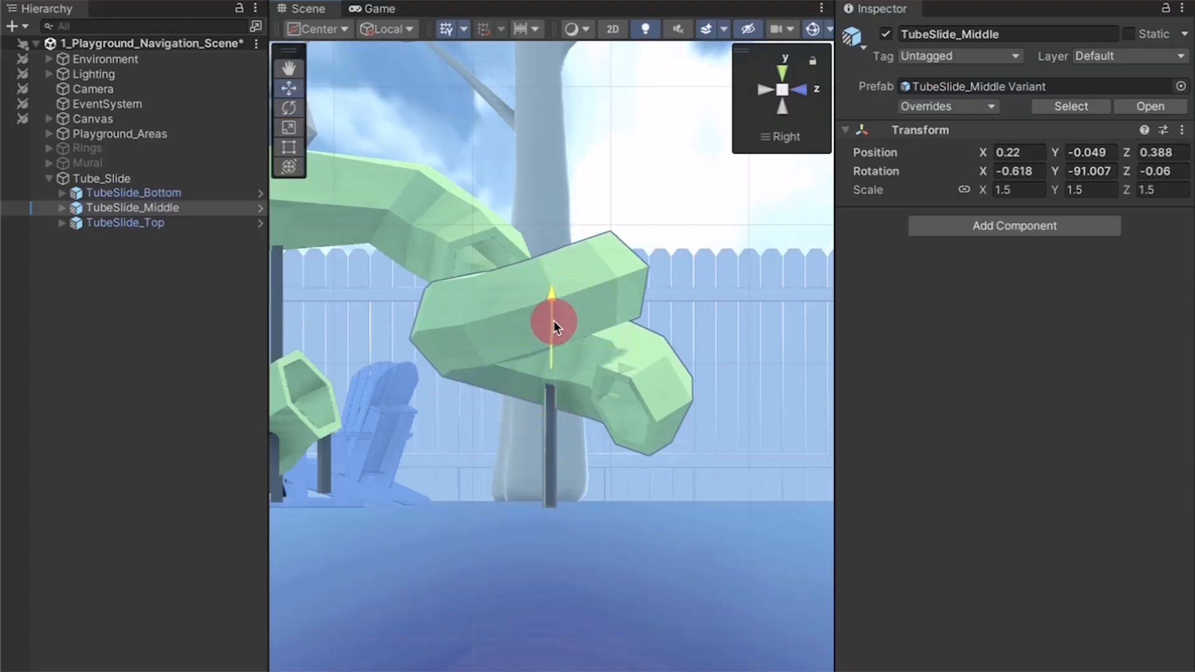
key(w)
Turn TubeSlide_Middle slightly about its vertical axis and reposition it toward the top slide section
alt+drag(730, 162, 803, 431)
scroll(630, 409, down, 5)
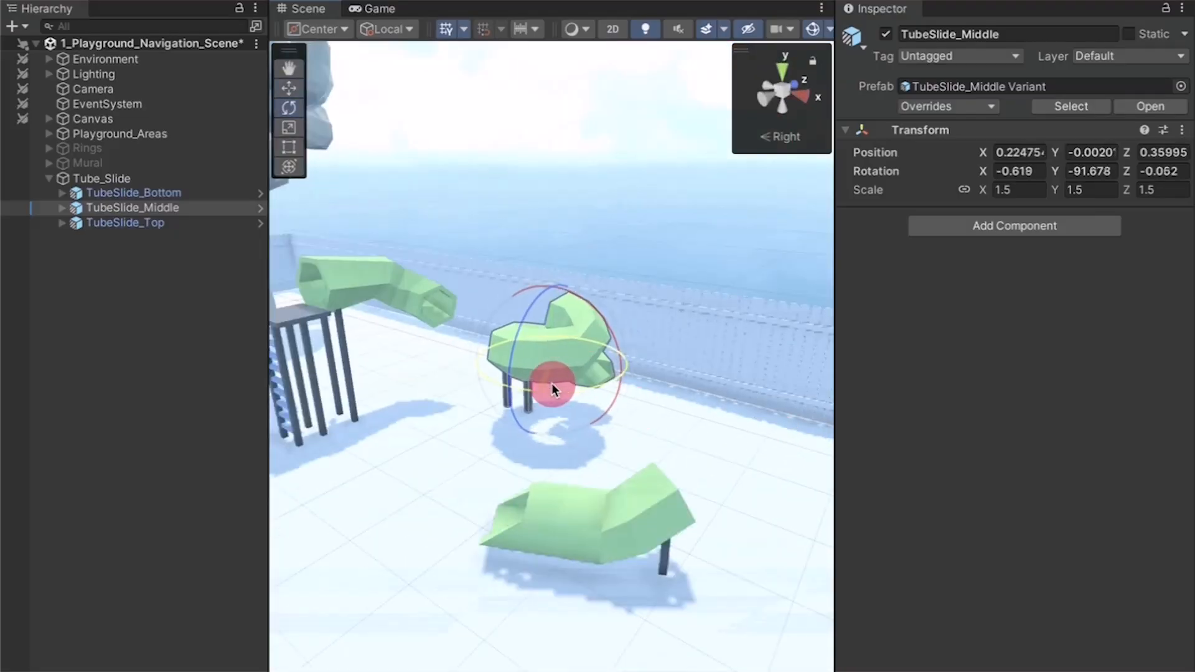
click(786, 74)
click(555, 345)
drag(555, 344, 416, 422)
alt+drag(559, 401, 566, 354)
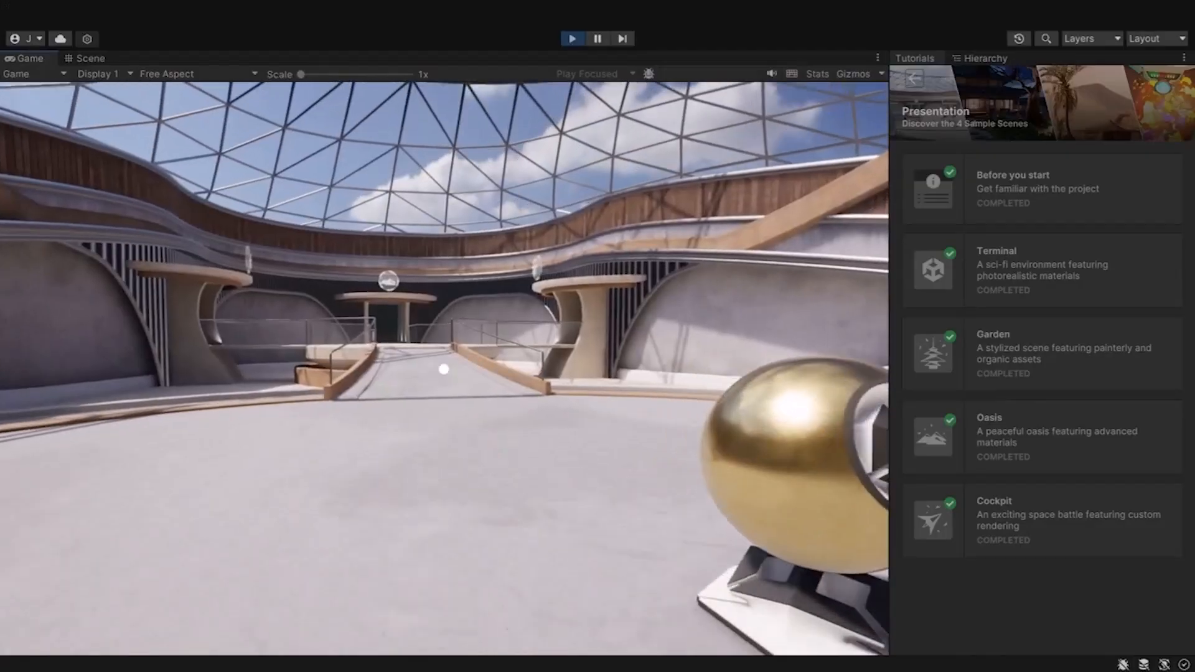
Walk forward through the Terminal sample scene and up the central ramp in Play mode
key(w)
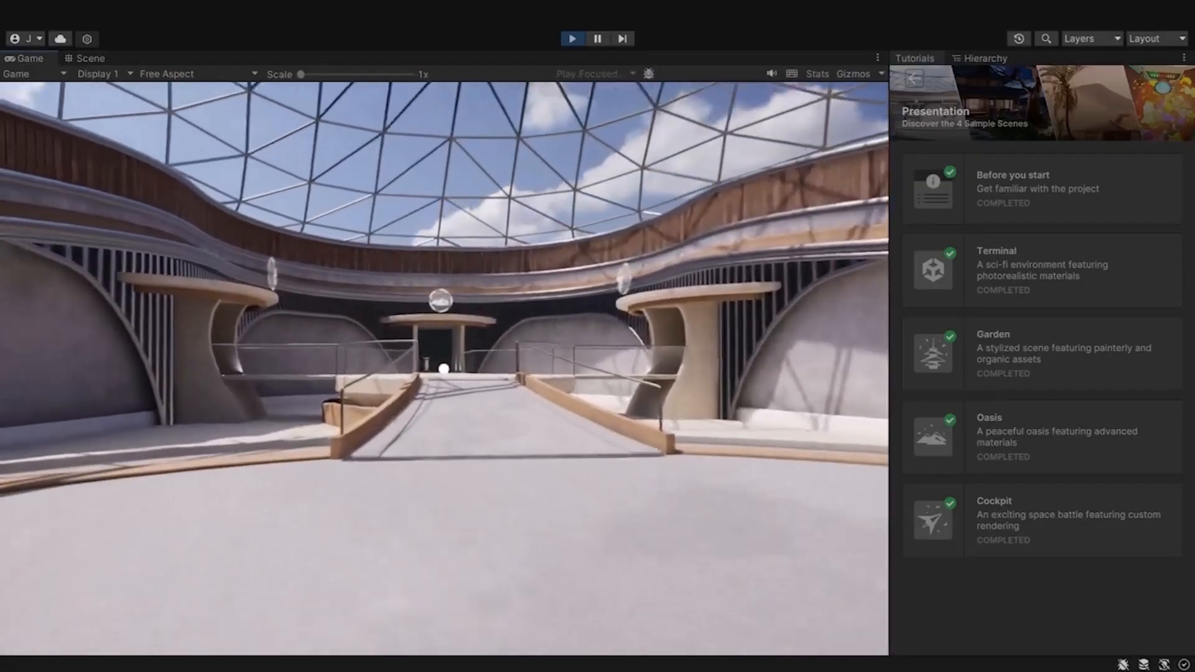
key(w)
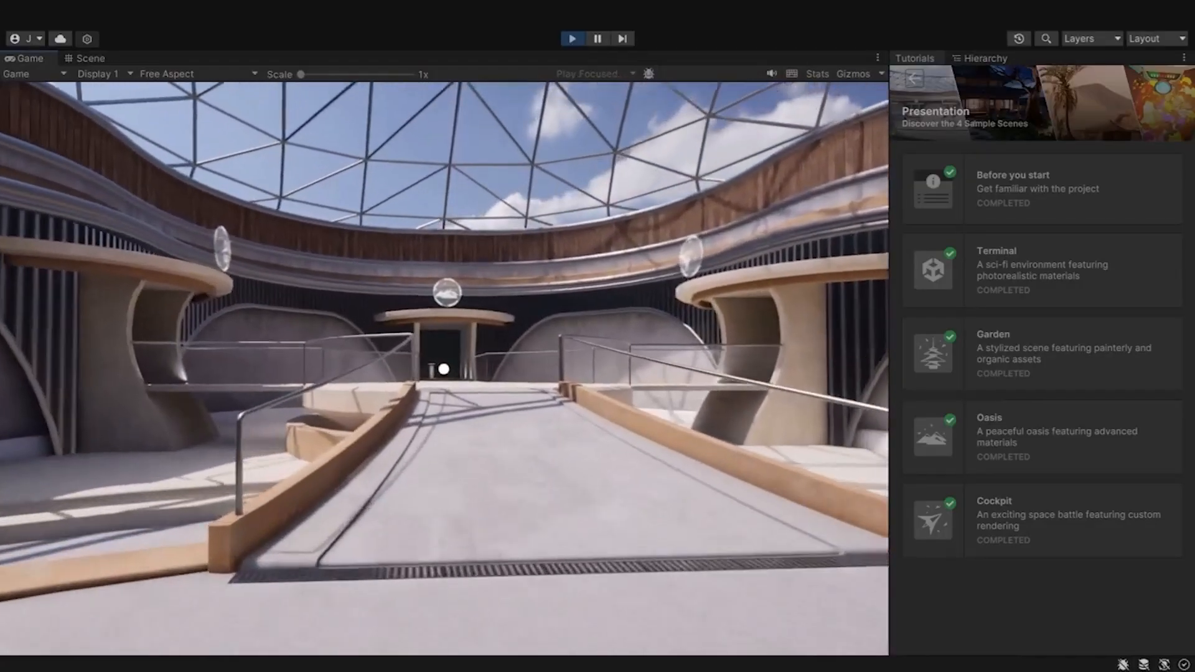
key(w)
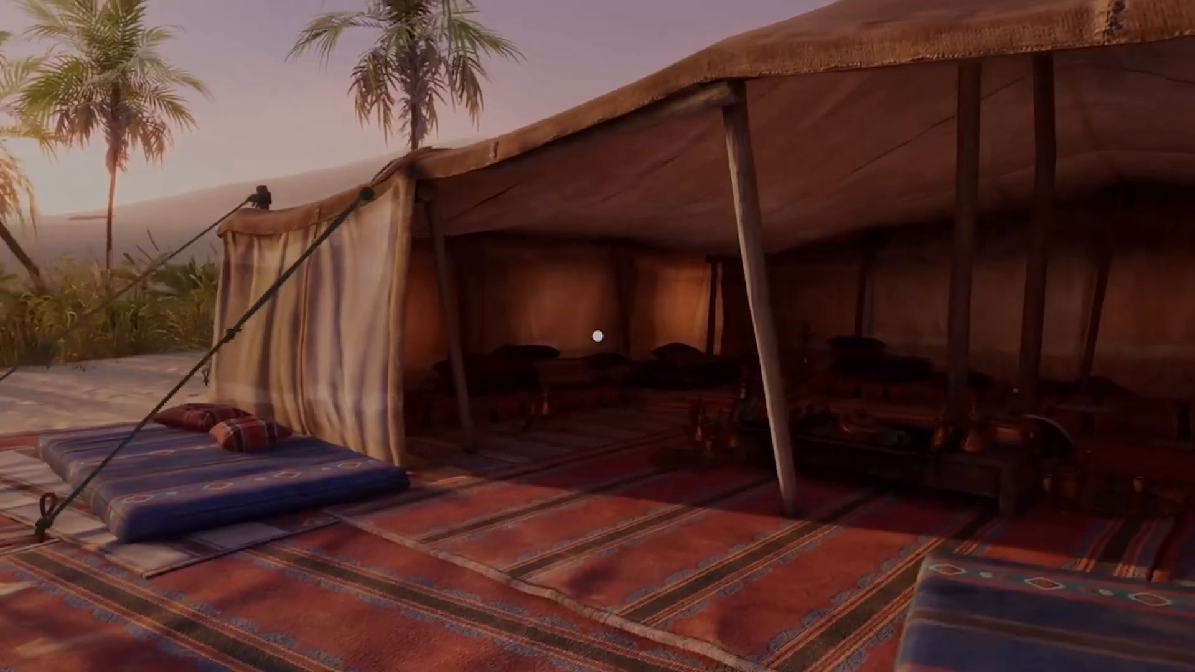
key(w)
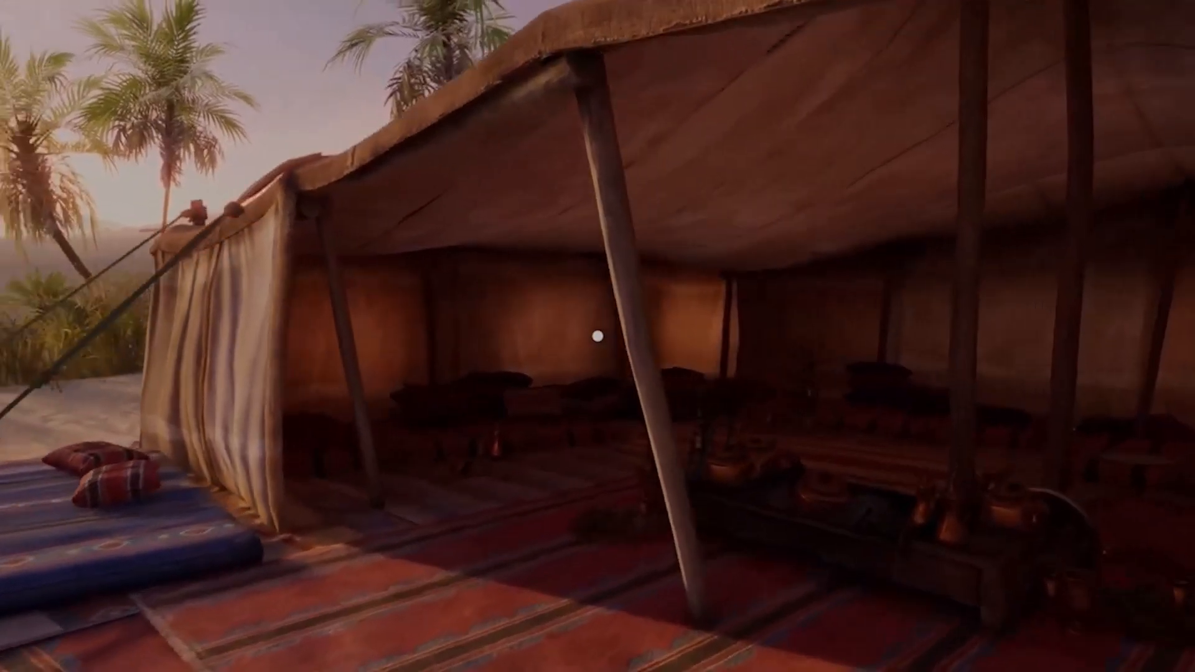
key(w)
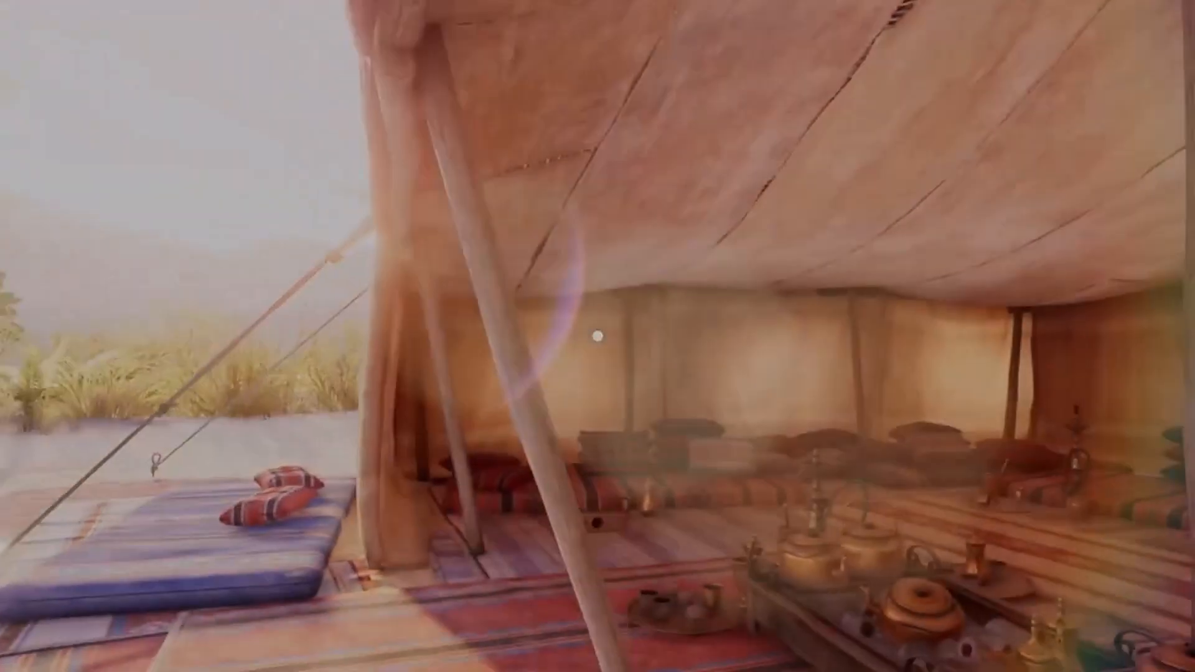
key(d)
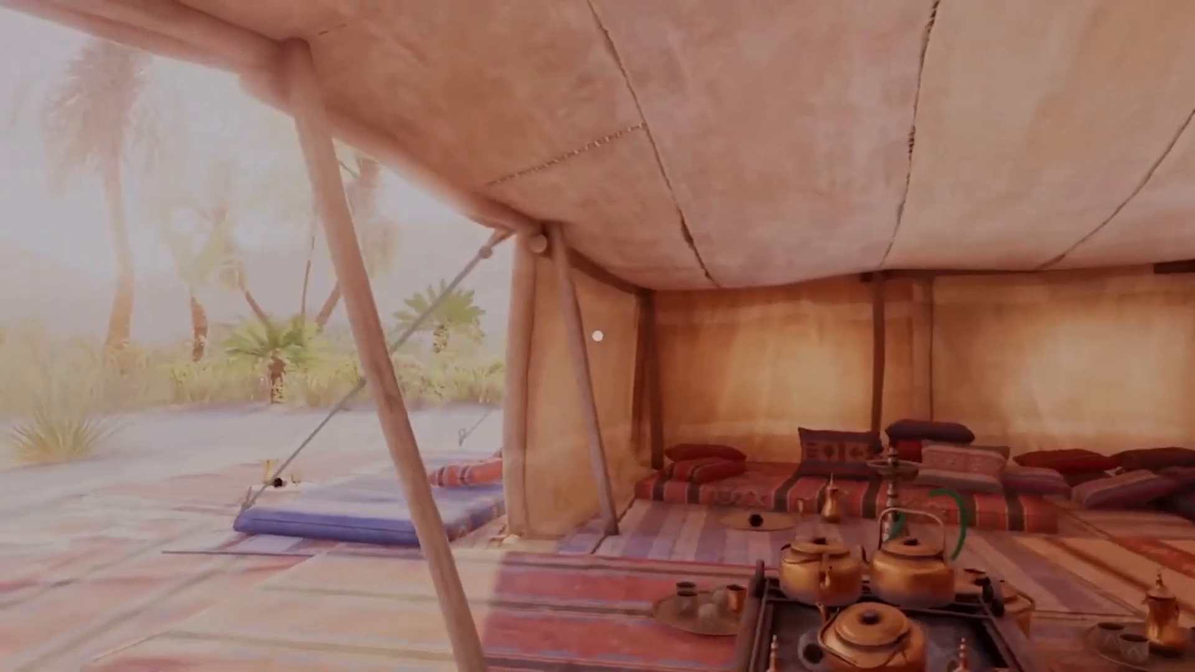
key(s)
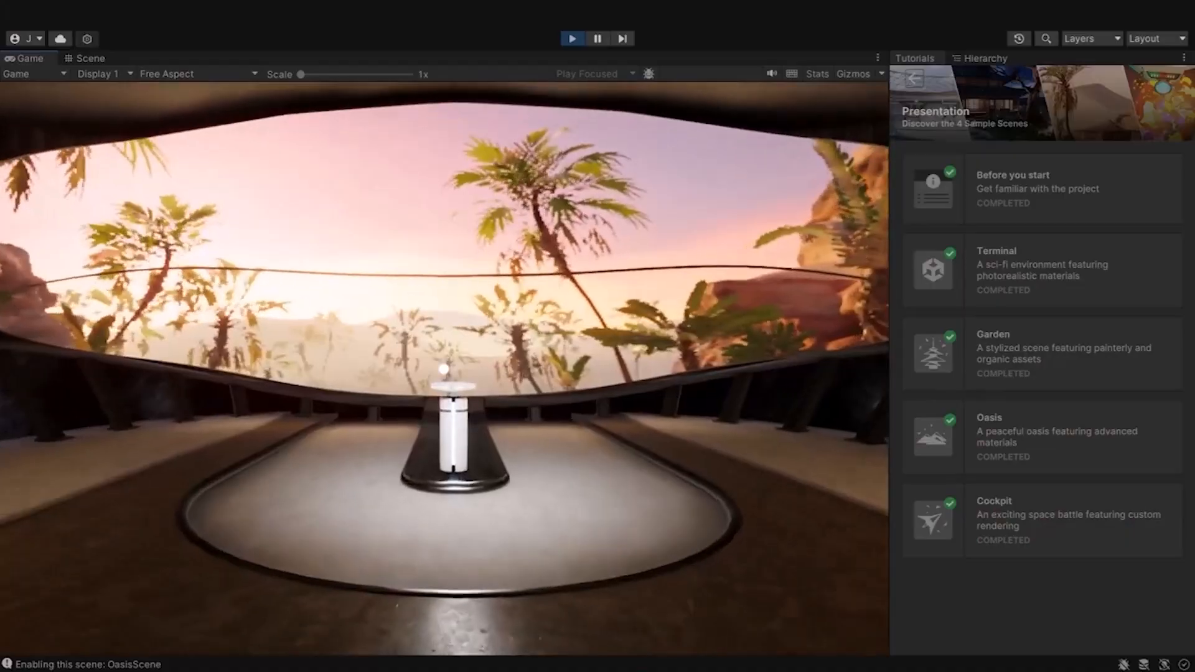
Walk forward to the white pedestal in front of the large curved palm-landscape window in Play mode
key(w)
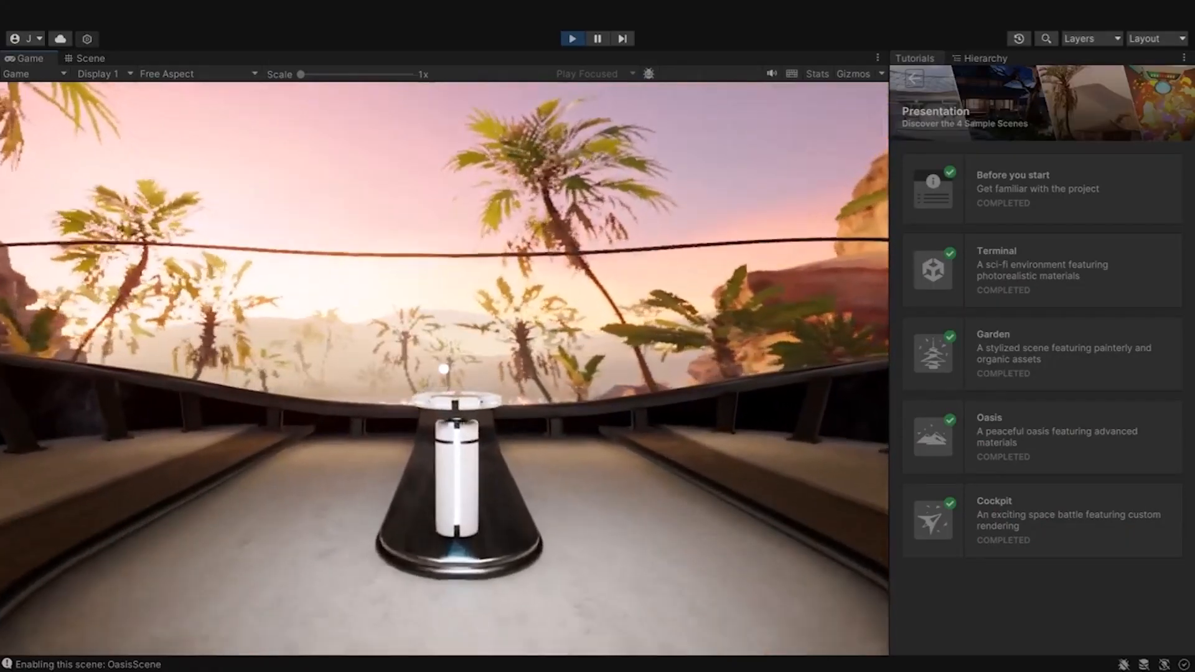
key(w)
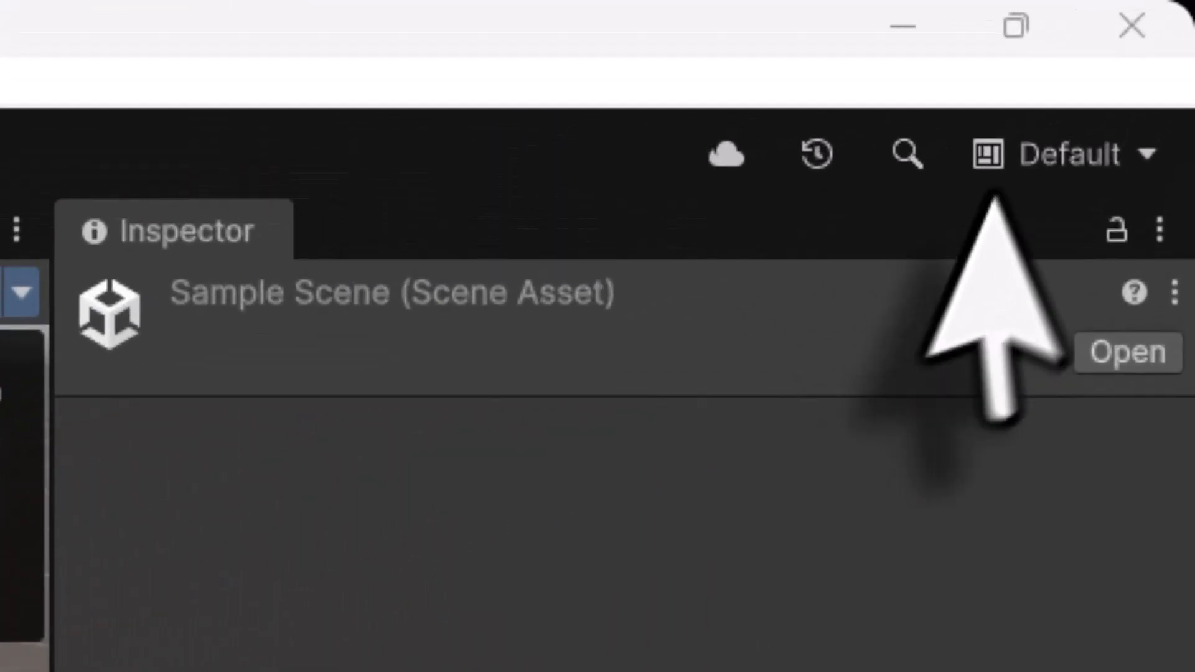
Apply the Default window layout, then collapse the project's Assets folder and show its contents
click(1152, 38)
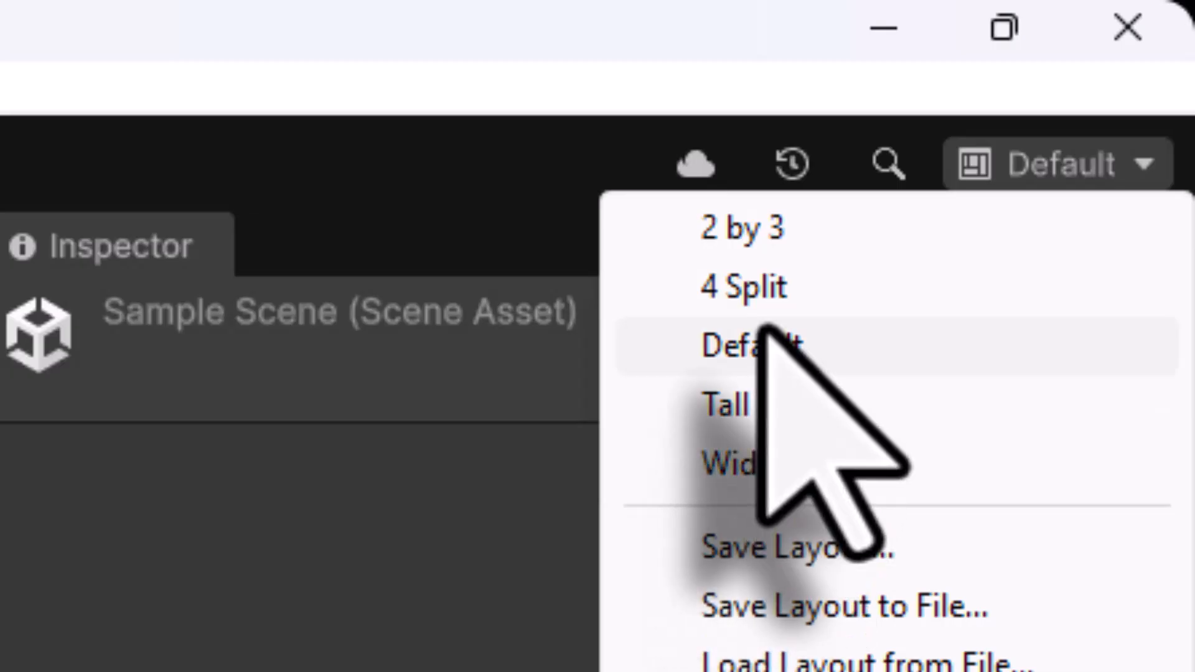
click(765, 343)
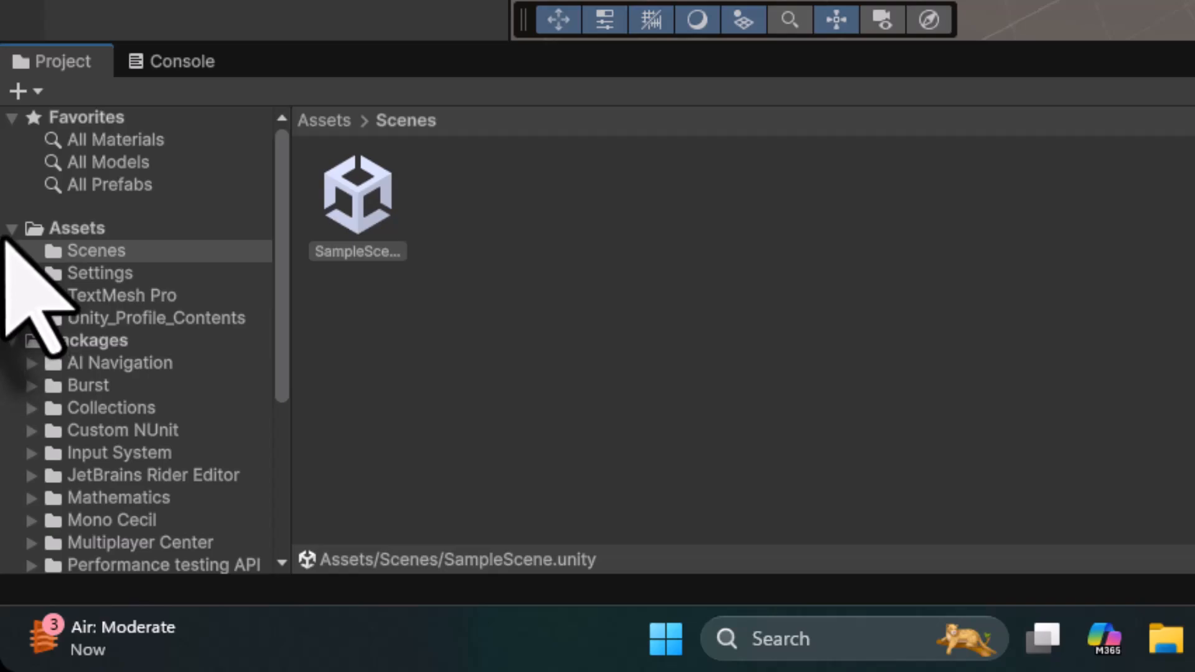
click(11, 230)
click(58, 232)
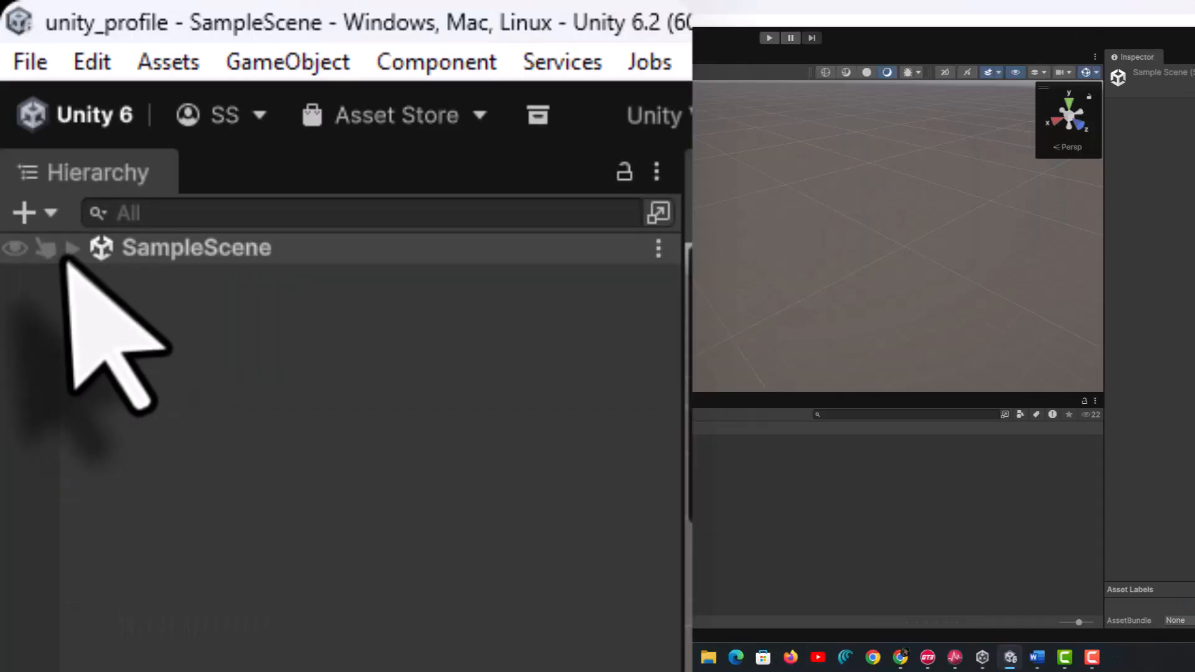
Expand SampleScene in the Hierarchy and inspect its Main Camera, Directional Light and Global Volume objects
click(24, 82)
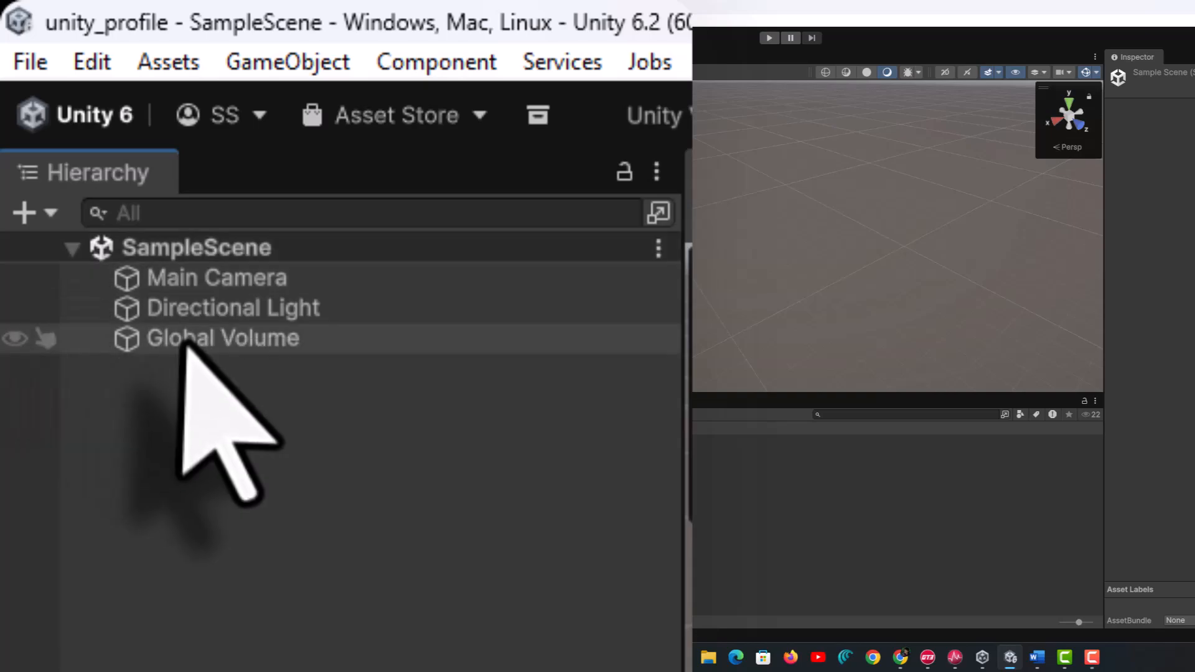
click(215, 277)
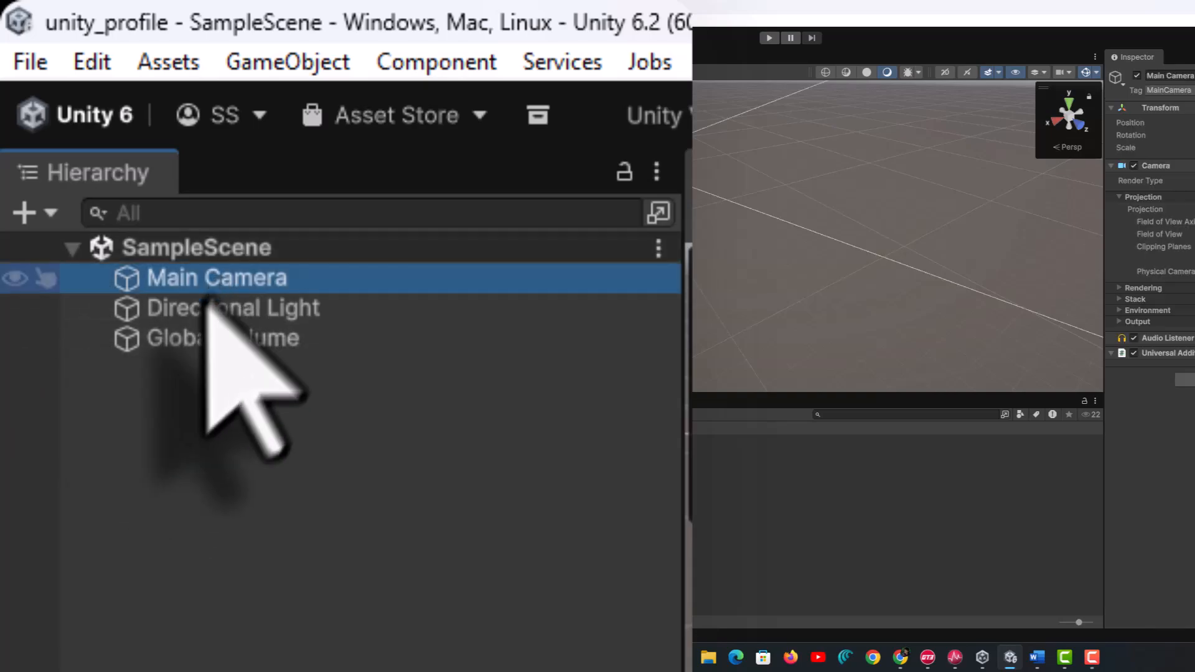
click(210, 311)
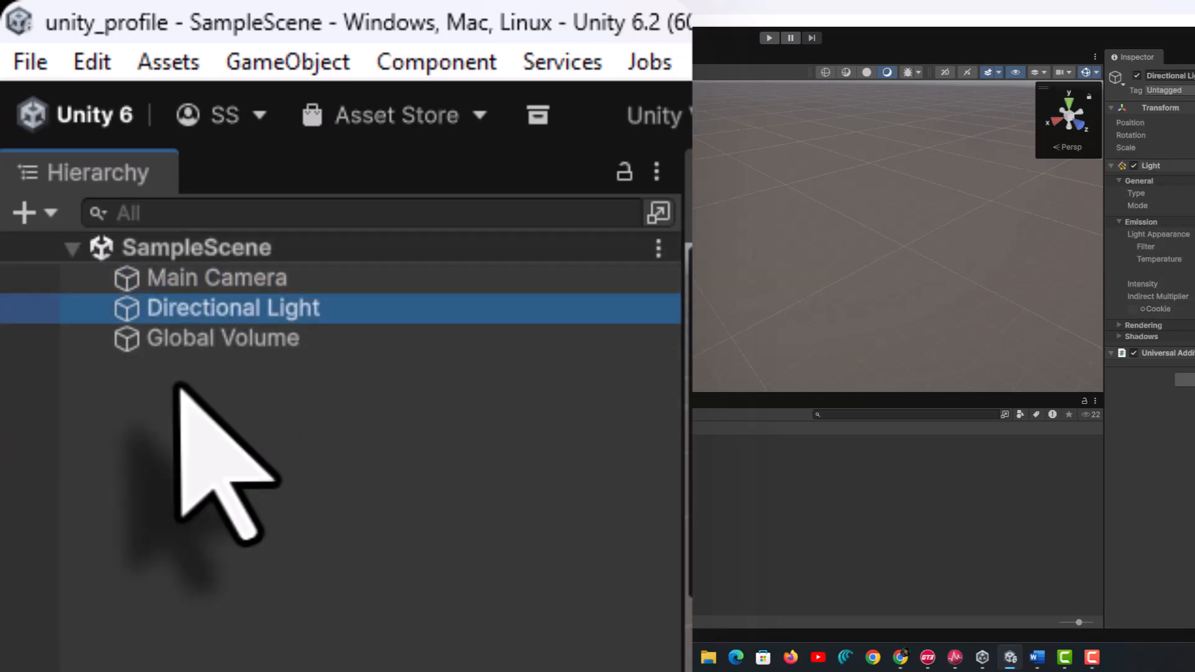
click(203, 338)
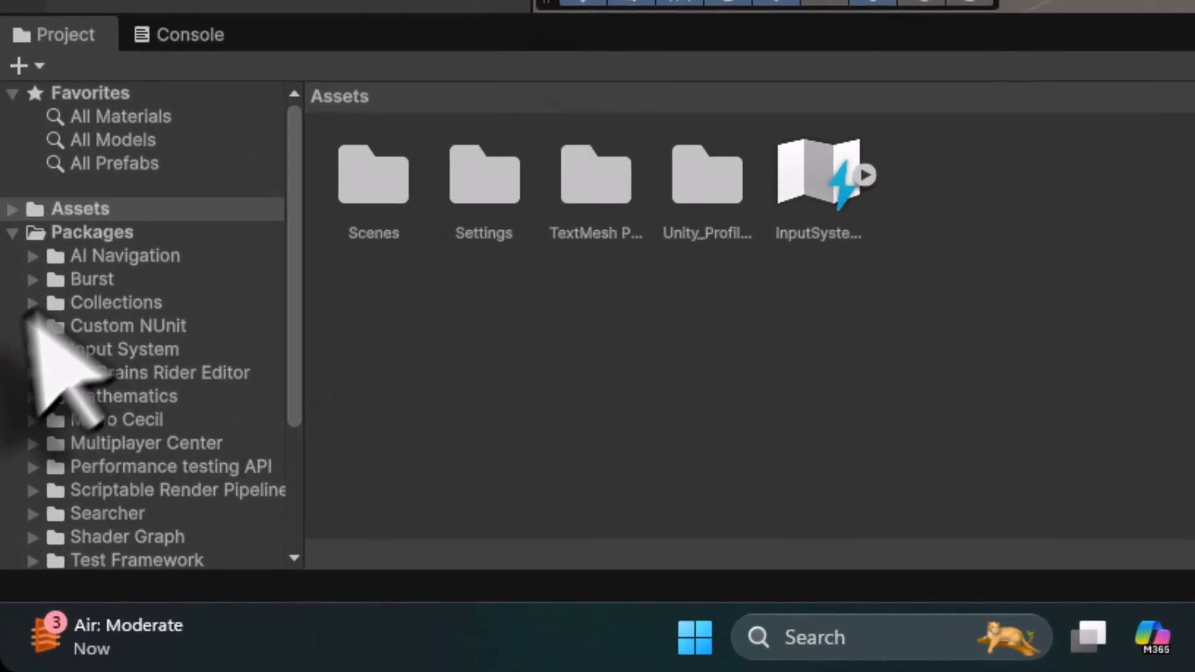
Open the Scenes folder inside Assets/Unity_Profile_Contents
click(87, 214)
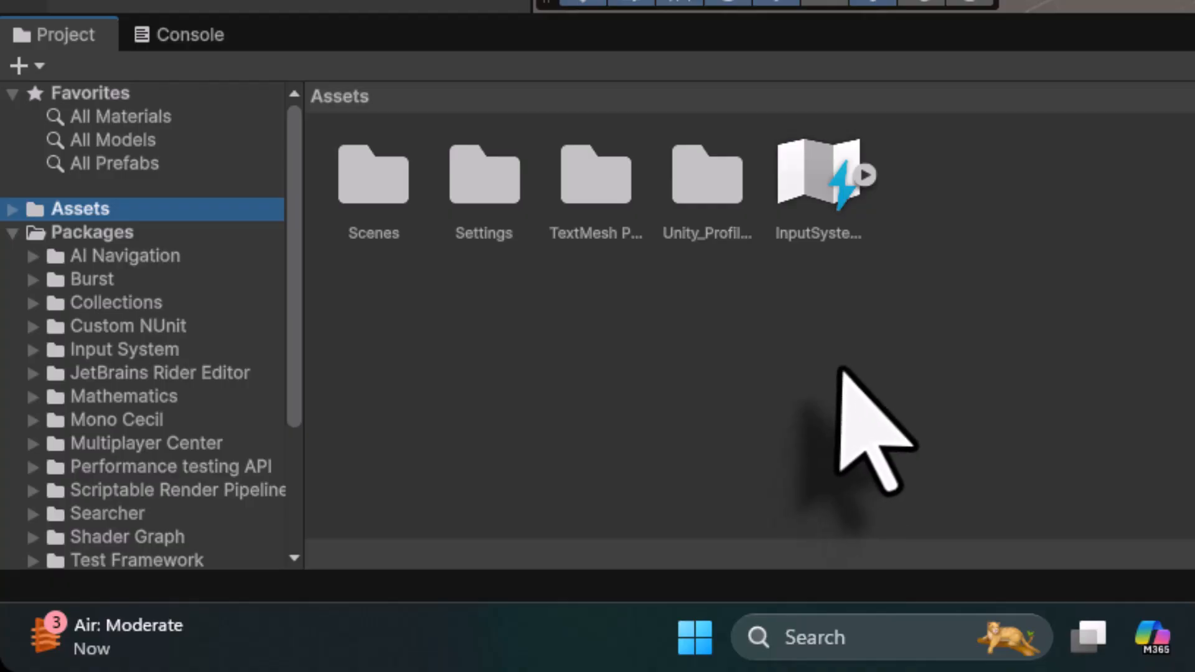
click(704, 167)
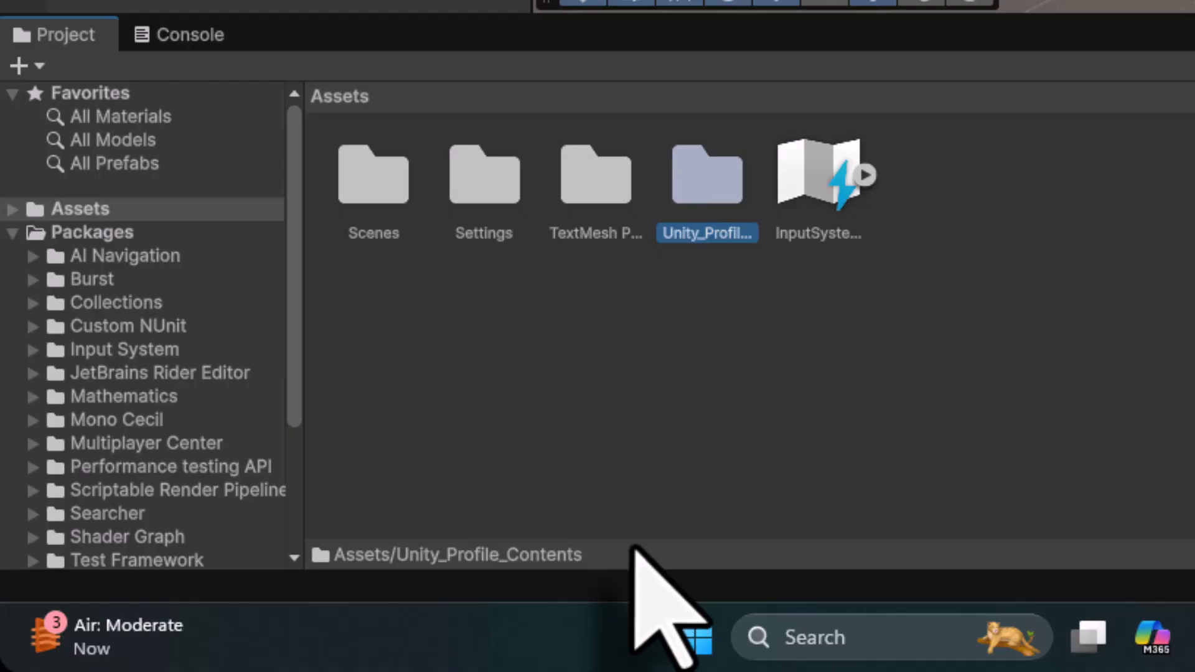
double_click(740, 208)
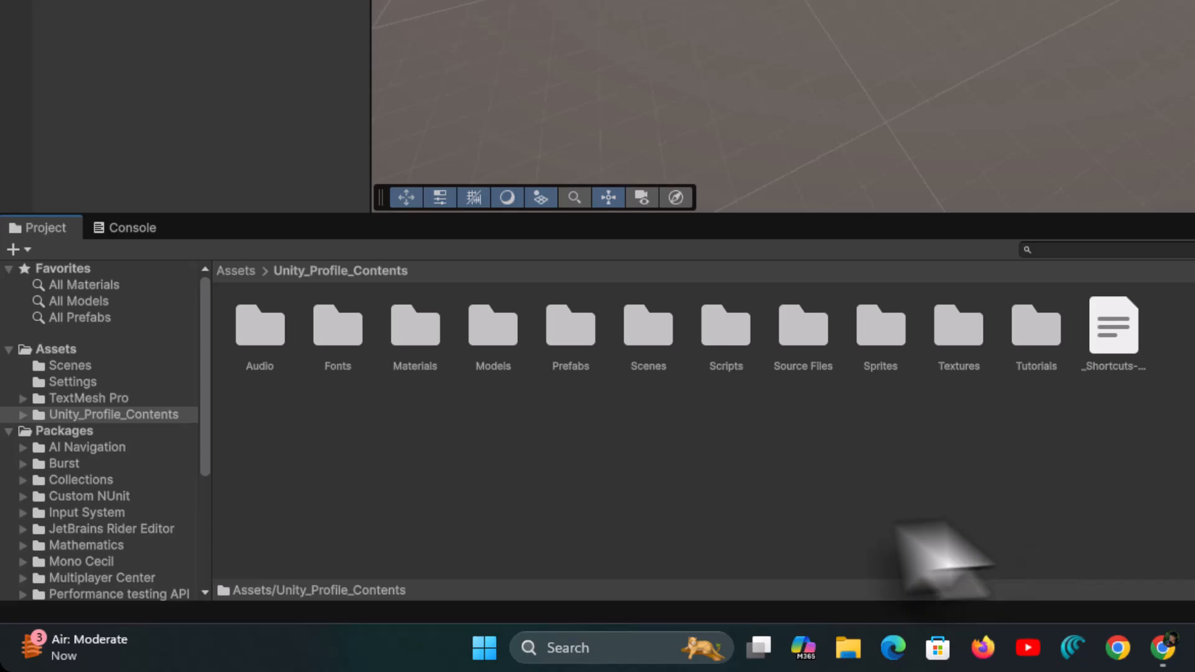
click(647, 364)
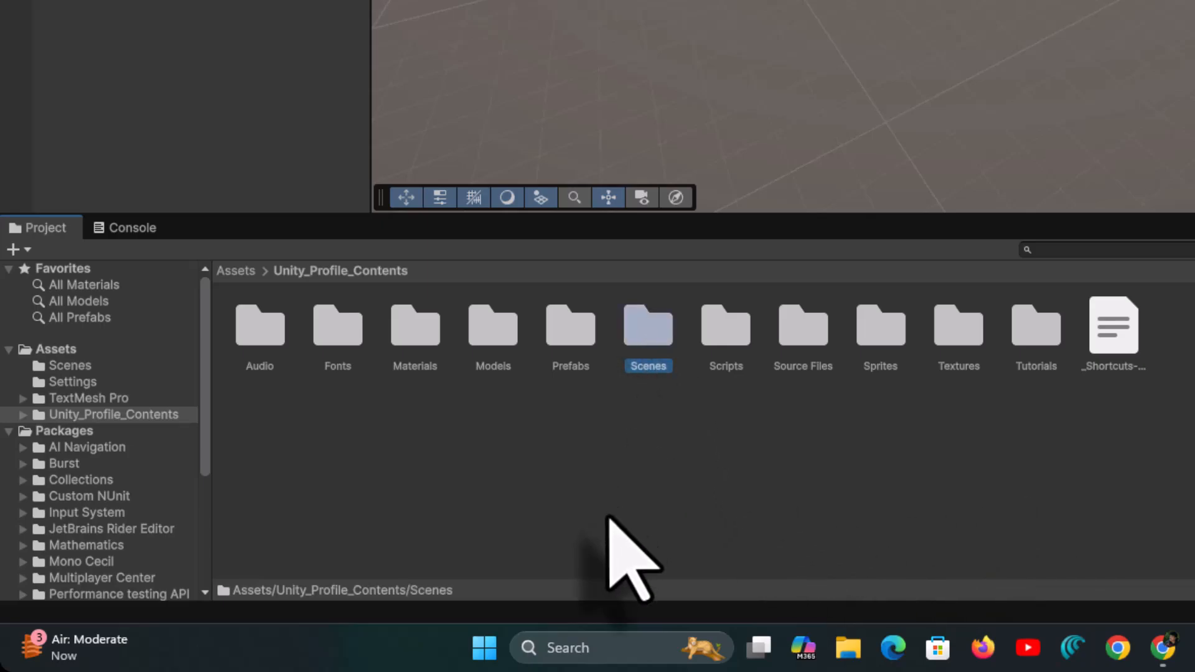
double_click(641, 342)
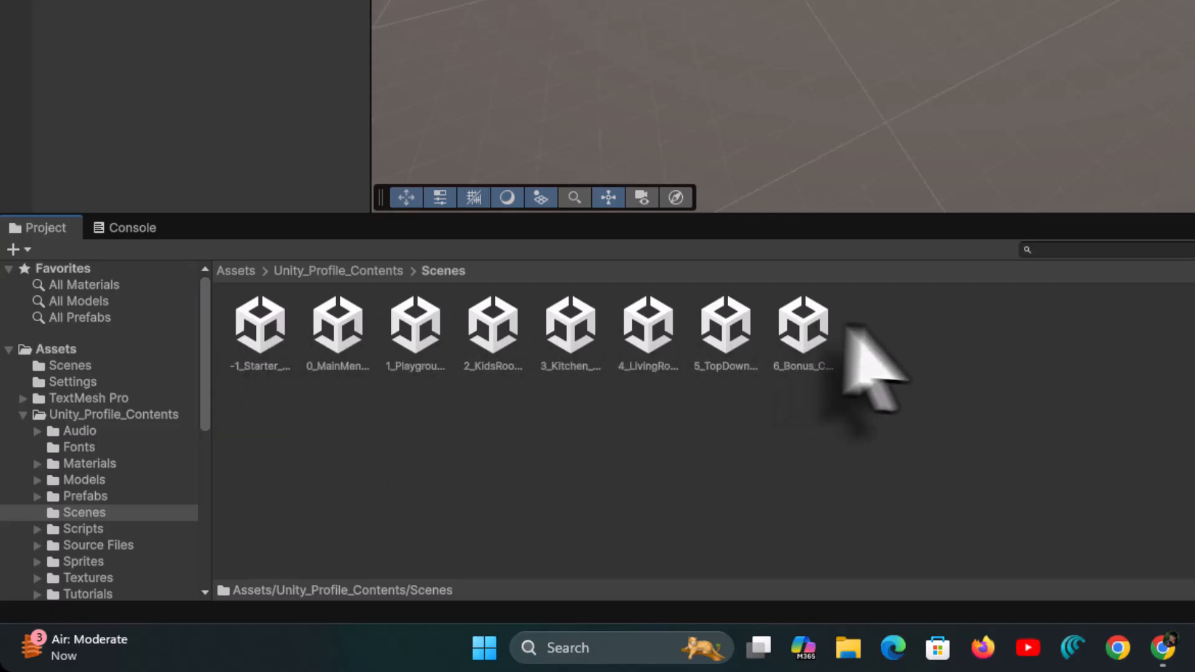
Reduce the asset thumbnails to a compact list and open -1_Starter_Scene
click(261, 328)
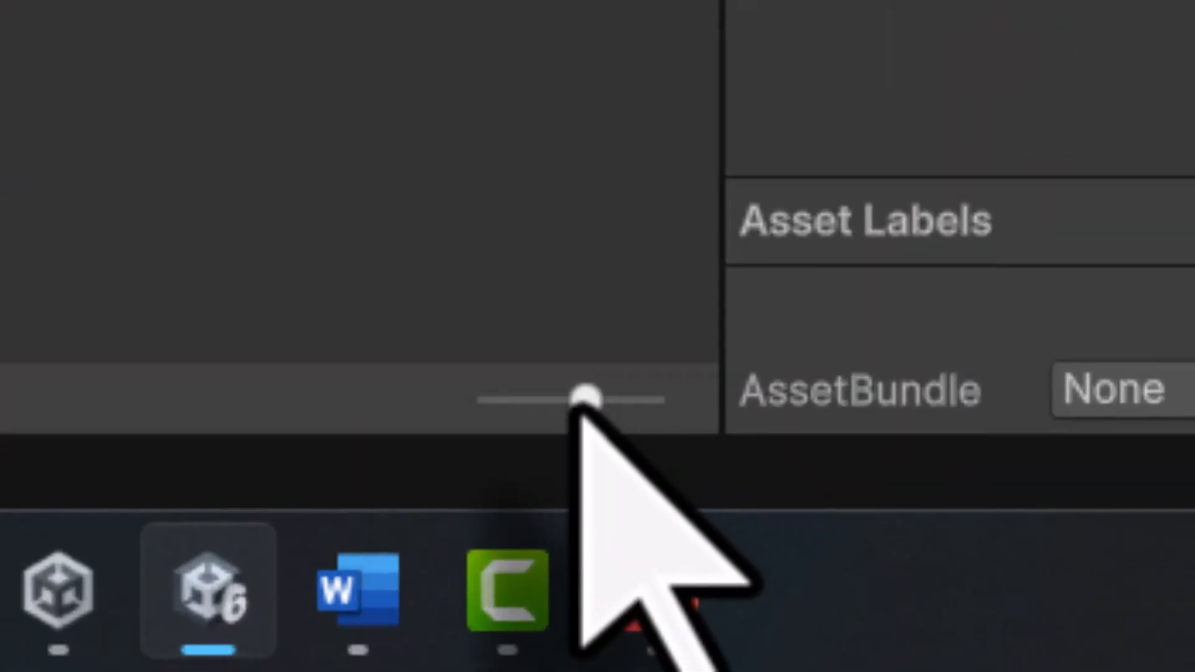
drag(583, 398, 493, 398)
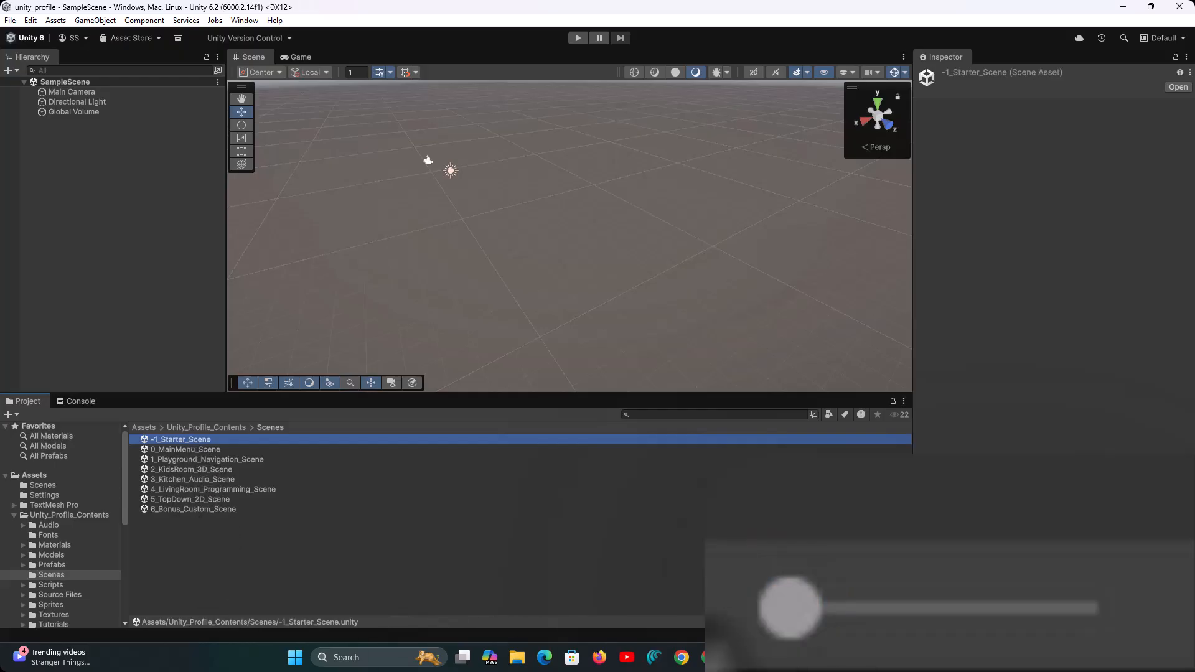
drag(872, 622, 903, 622)
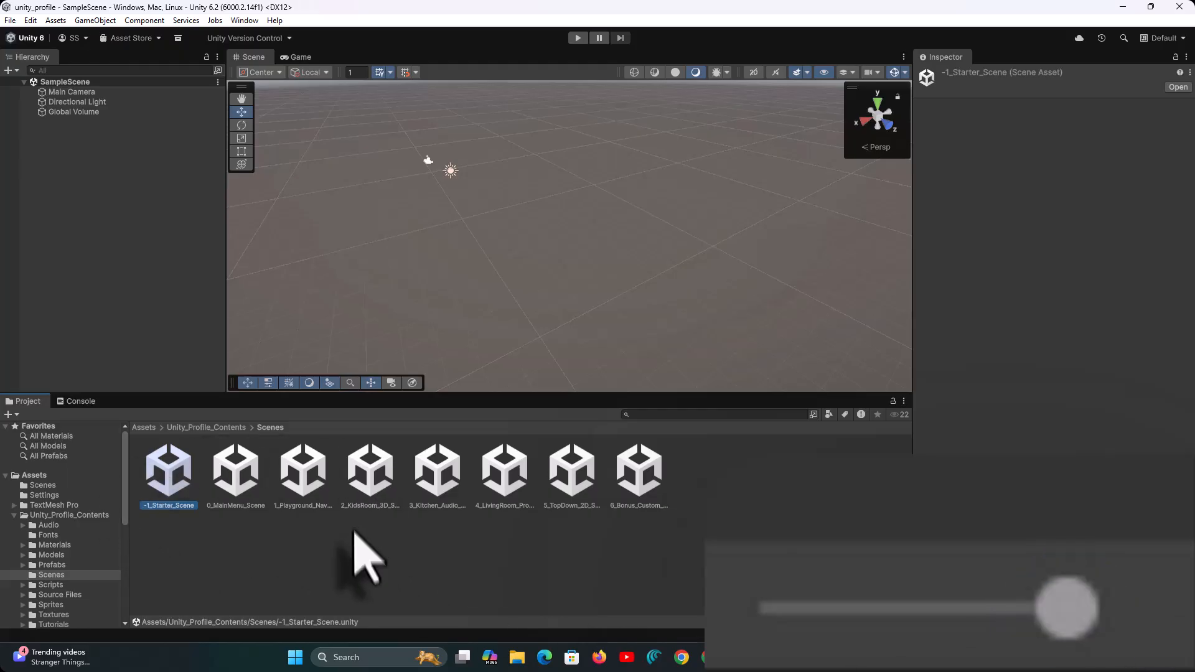
drag(902, 621, 862, 622)
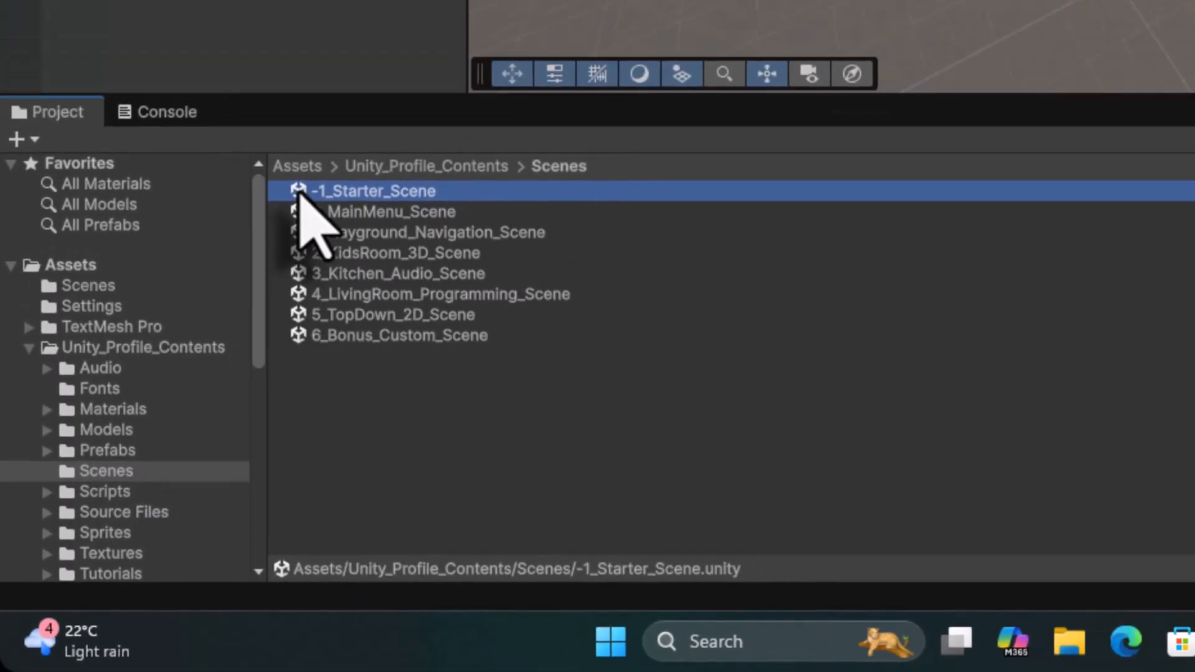
double_click(300, 196)
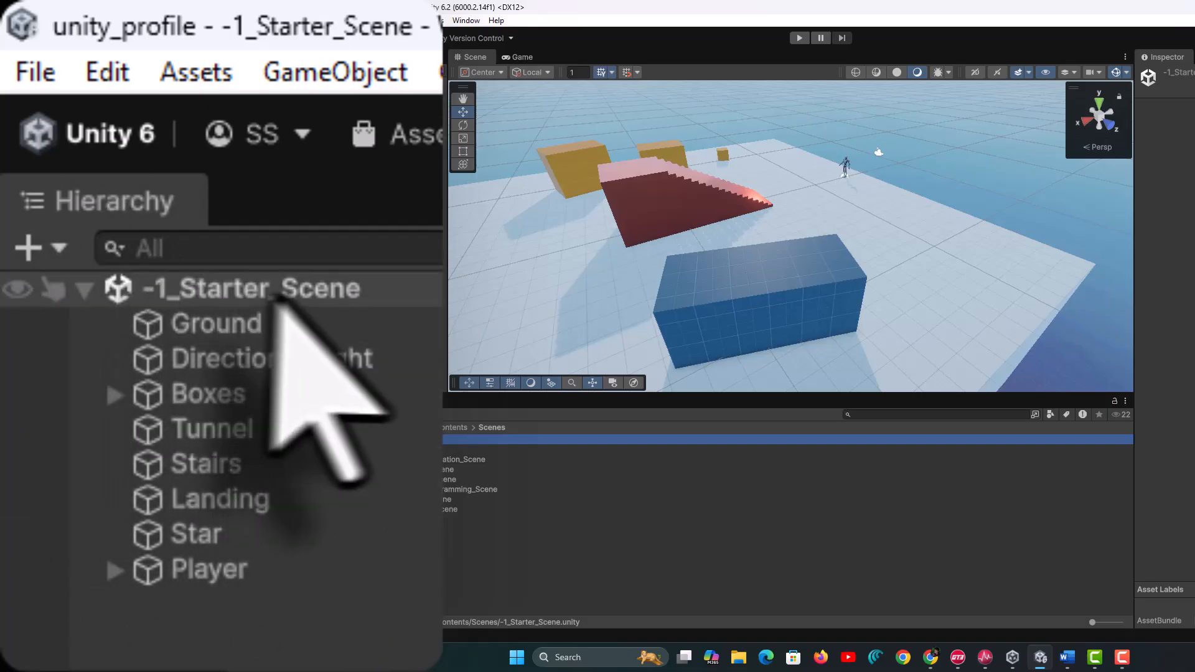
Inspect Ground, Directional Light and the Boxes group with its Box_Small, Box_Medium and Box_Large children
click(205, 324)
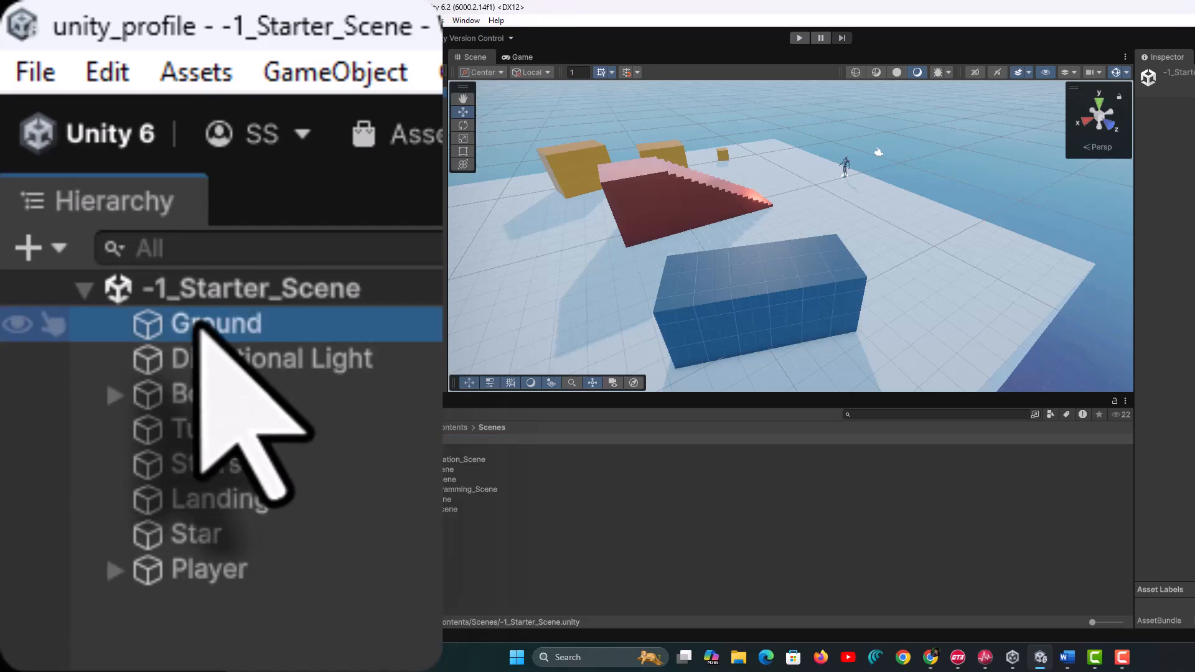
click(224, 360)
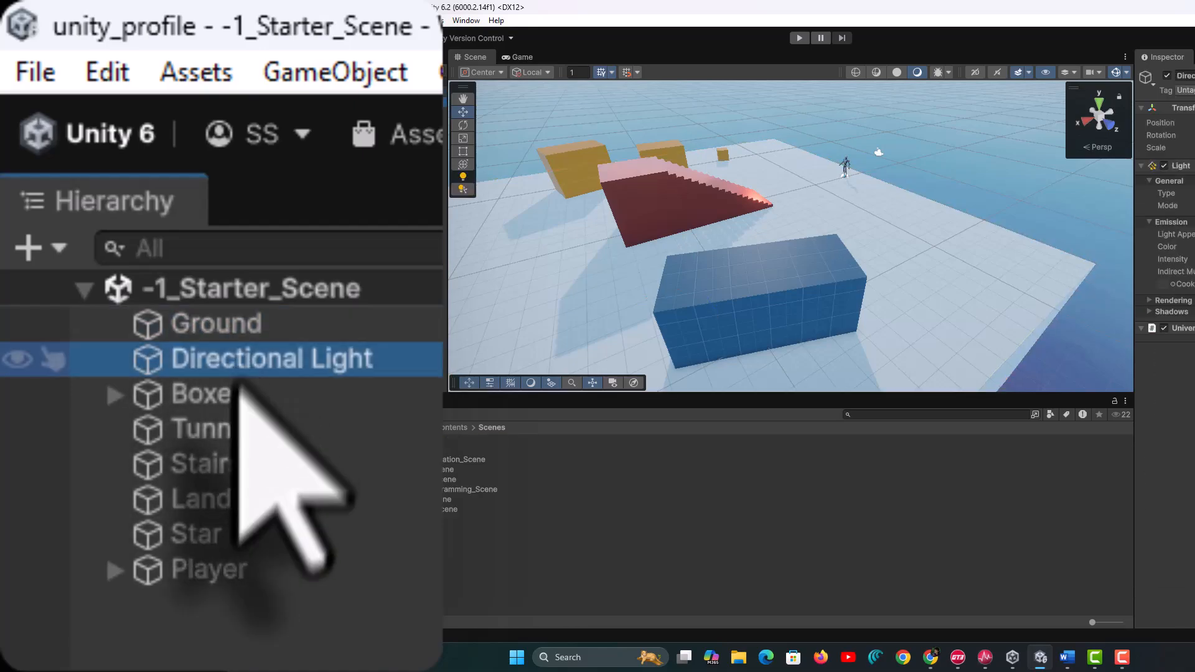
click(220, 398)
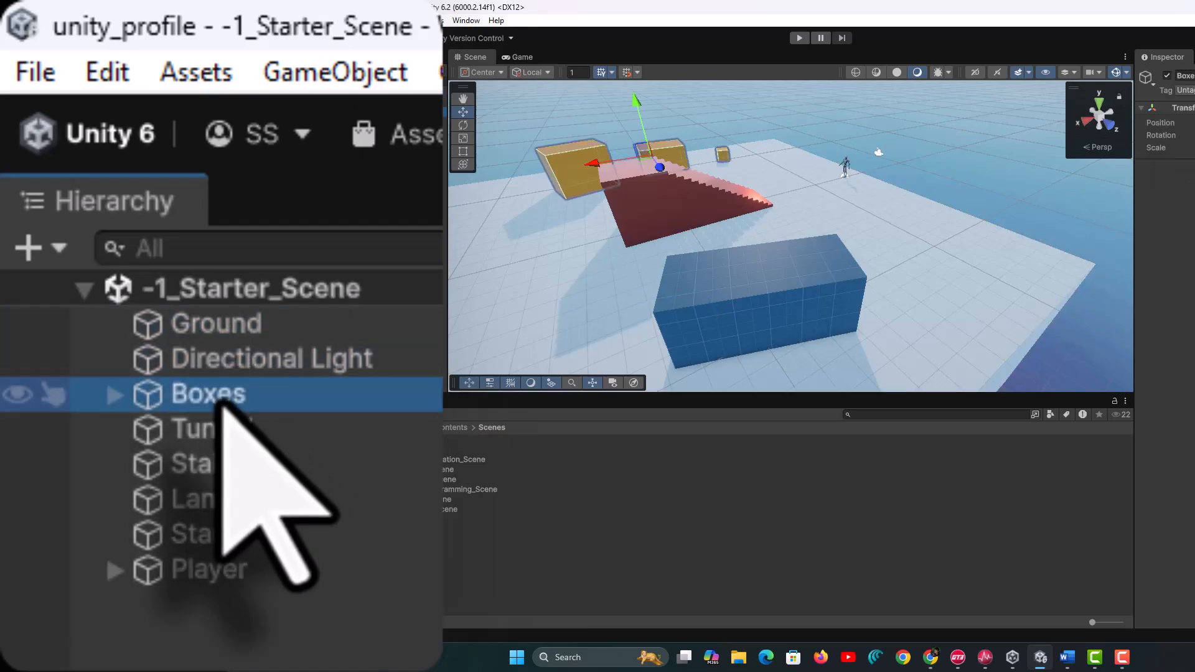
click(114, 395)
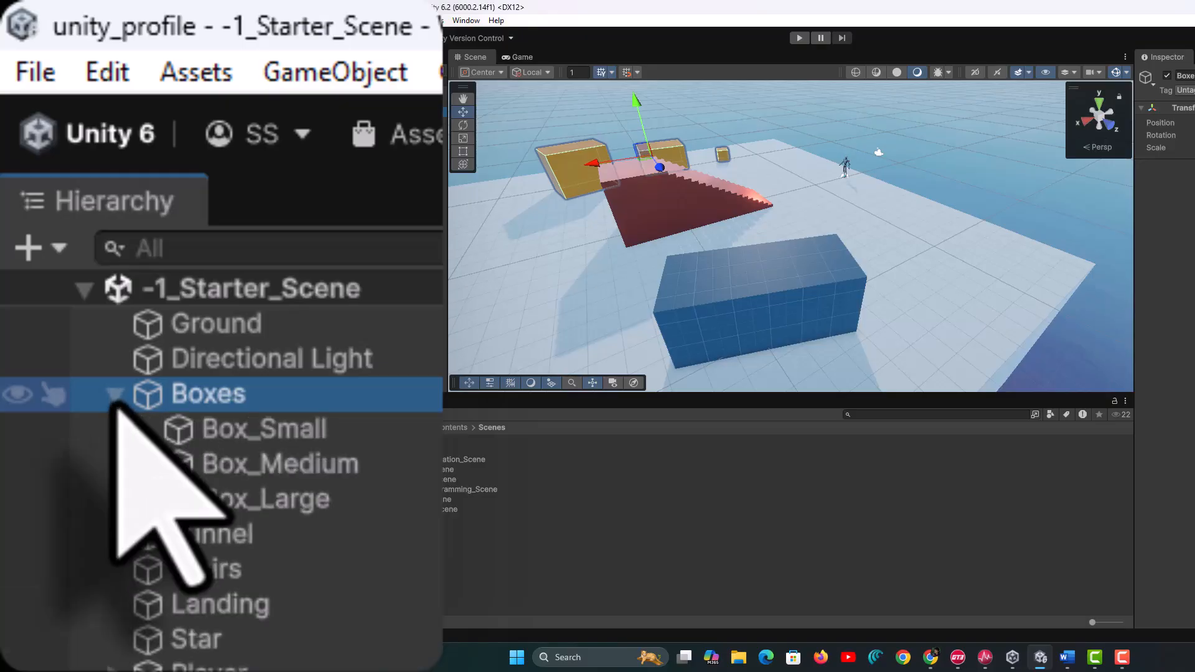
click(252, 430)
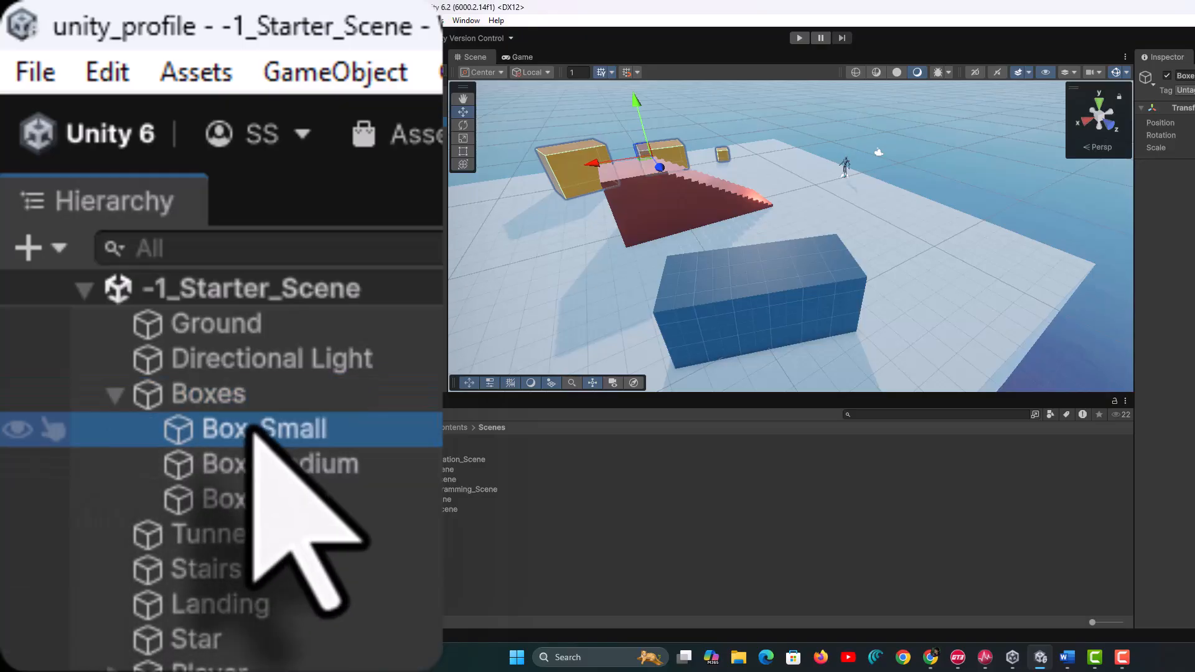
click(255, 465)
click(255, 500)
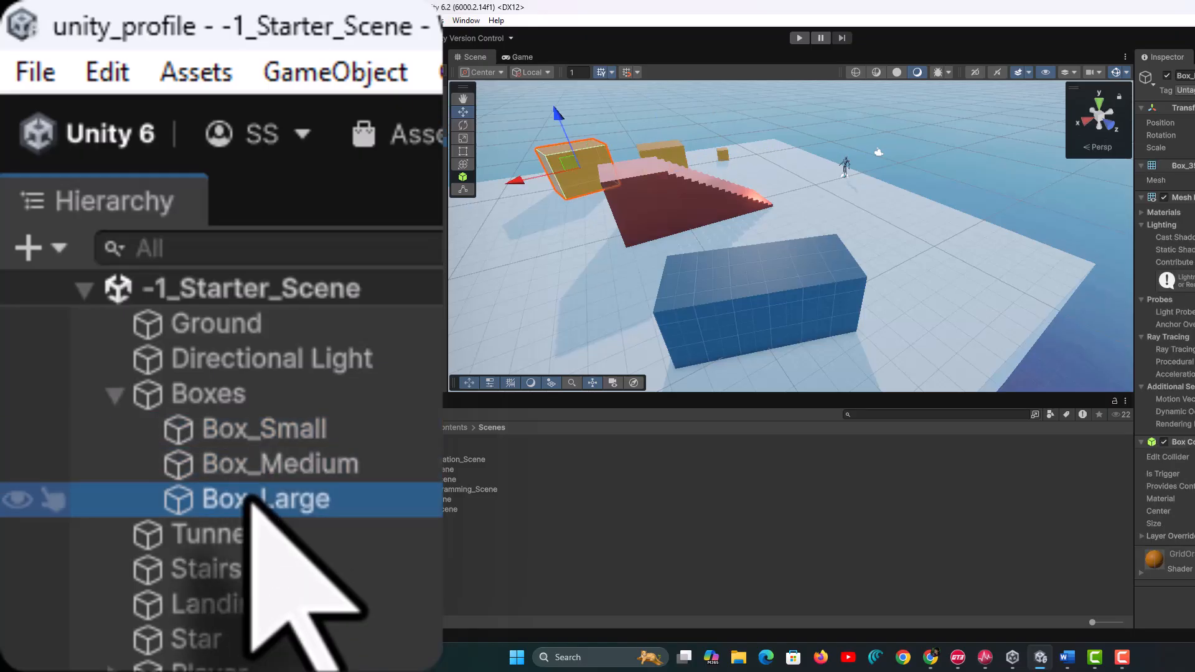
Inspect the Tunnel, Stairs, Landing and Star objects of the starter scene one after another
click(222, 547)
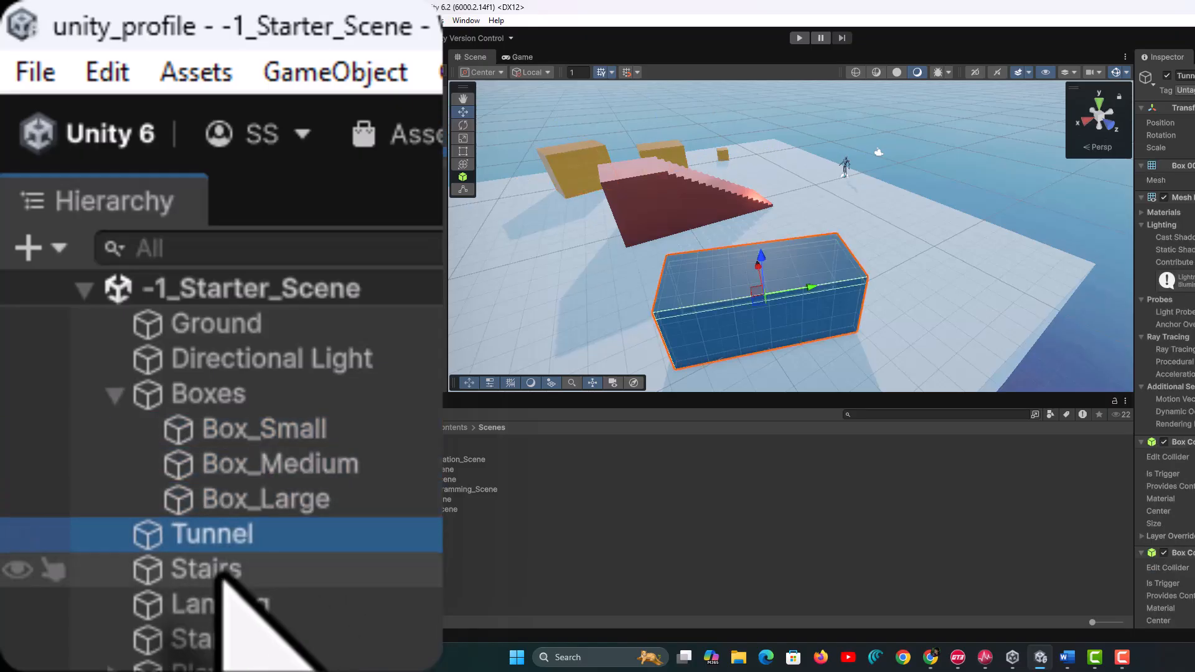
click(225, 572)
click(222, 613)
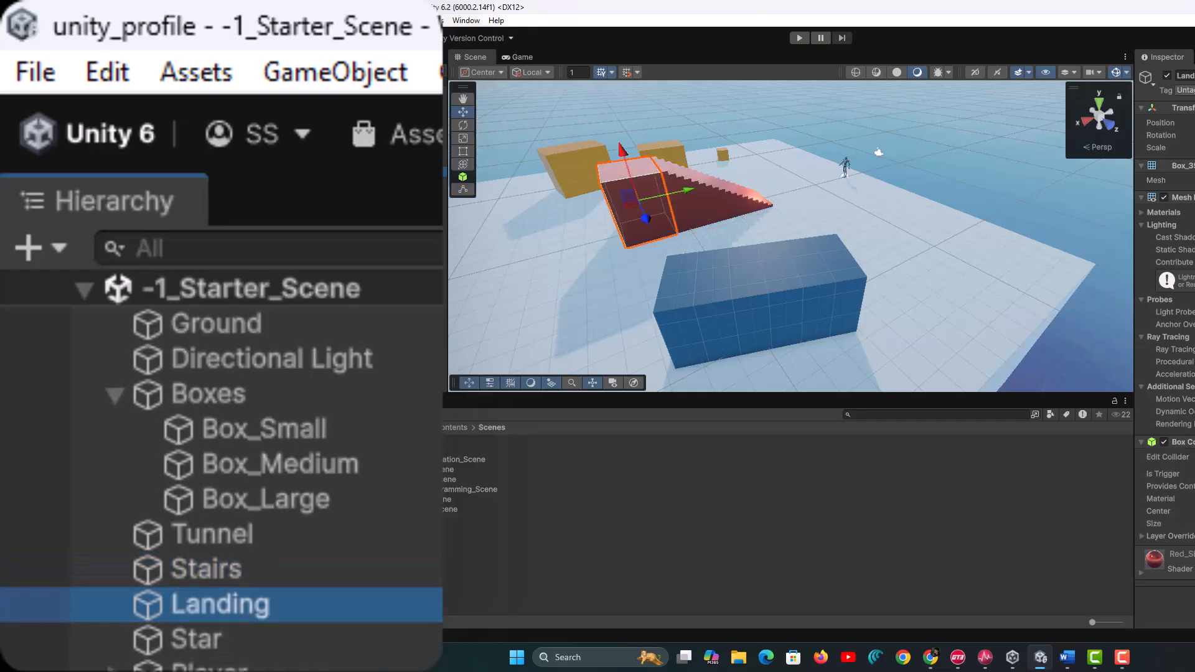
click(212, 644)
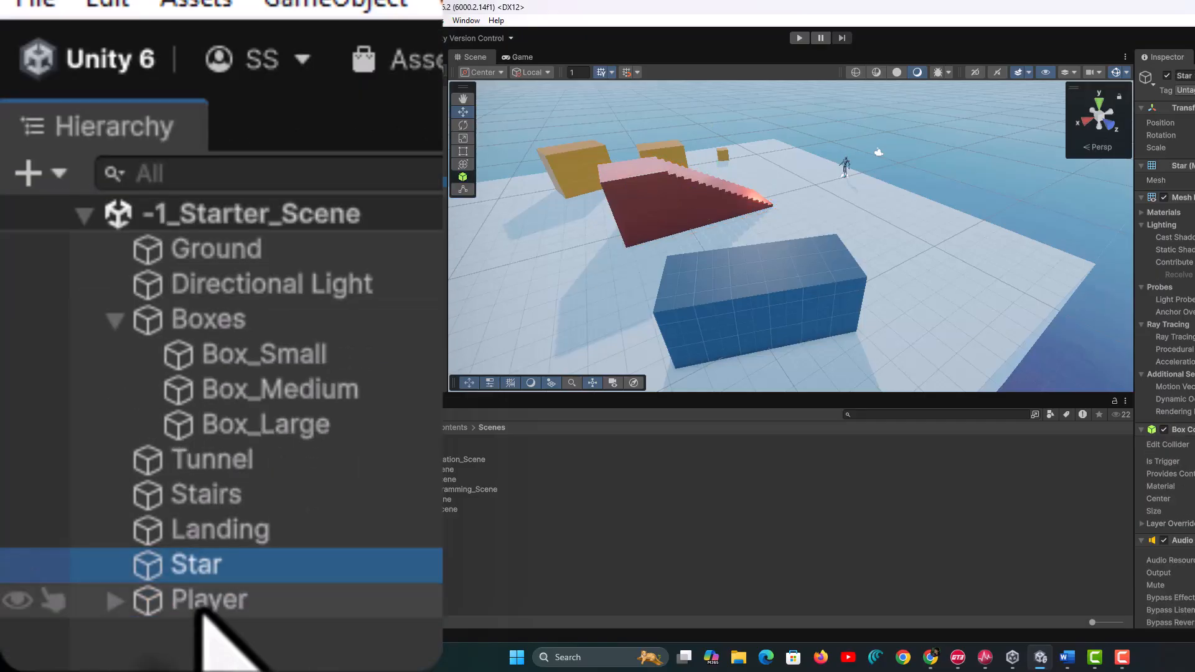
Expand the Player object and inspect its Robot, MainCamera and PlayerFollowCamera children
click(210, 605)
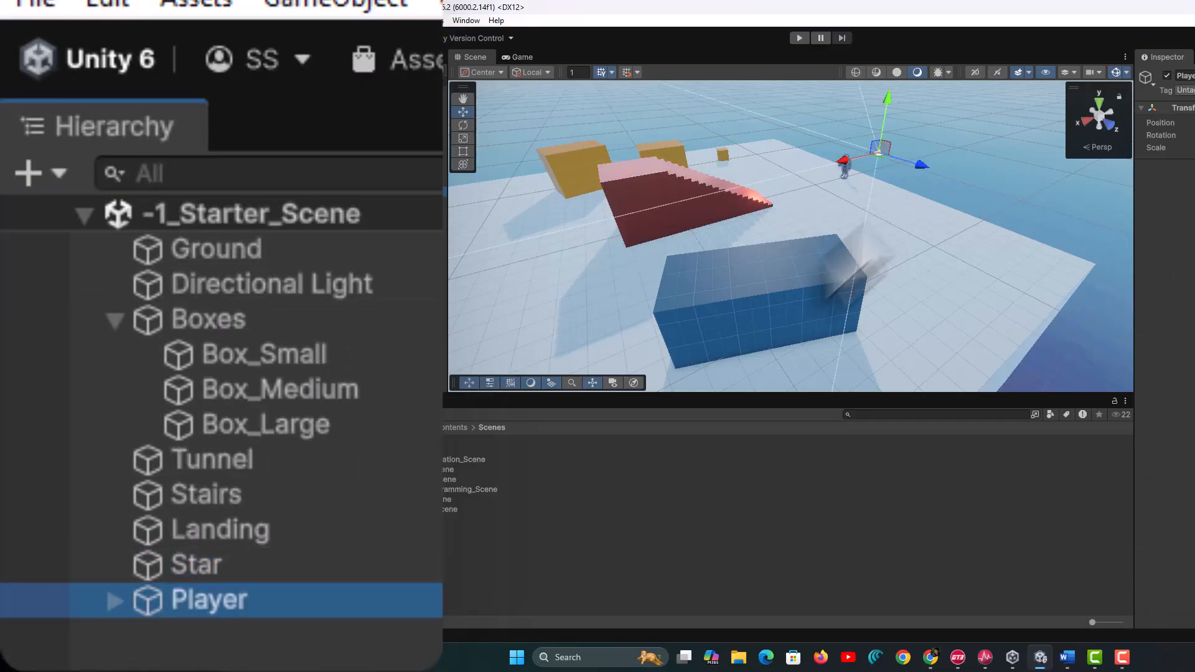
click(112, 602)
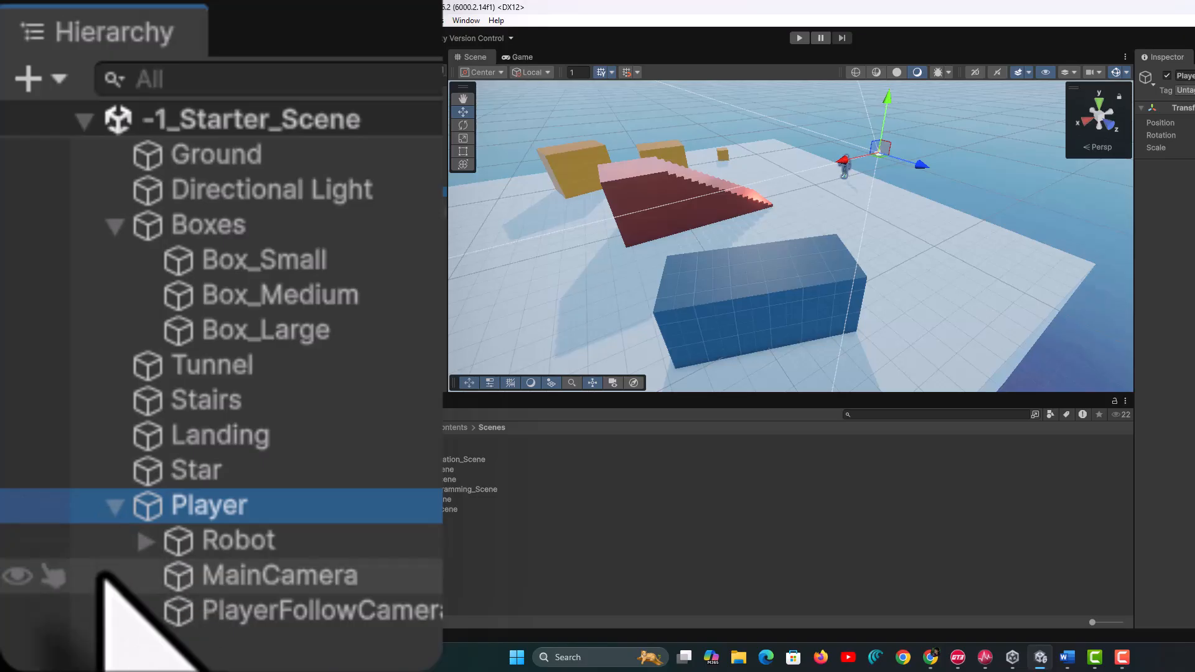
click(254, 556)
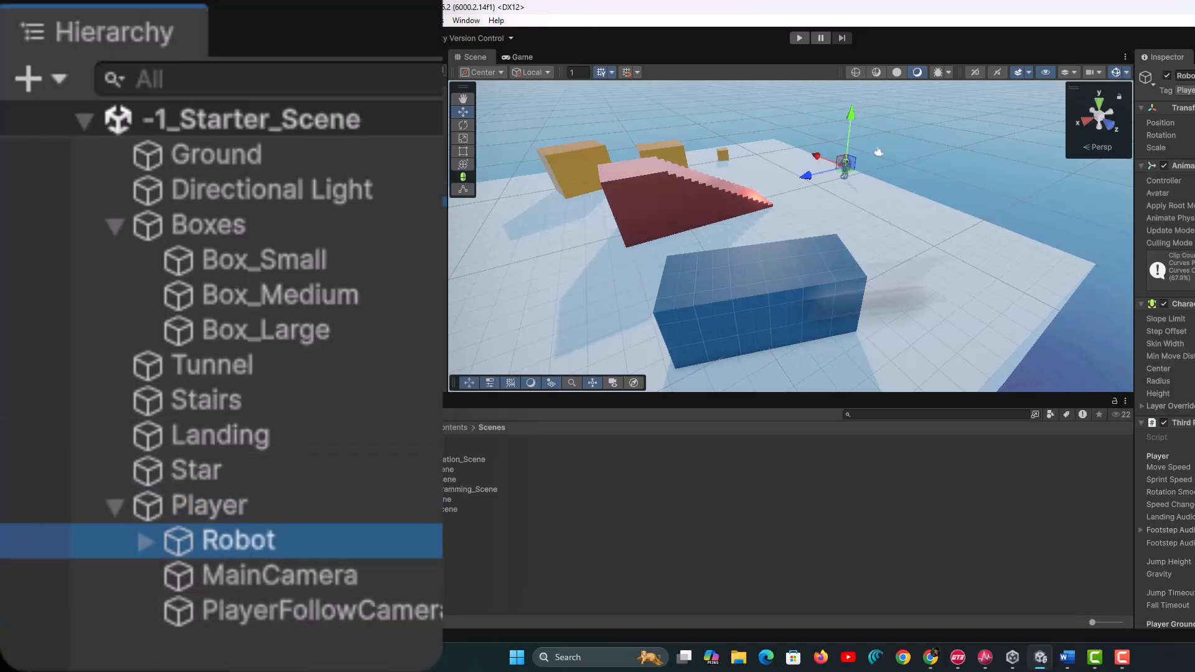
click(231, 576)
click(235, 611)
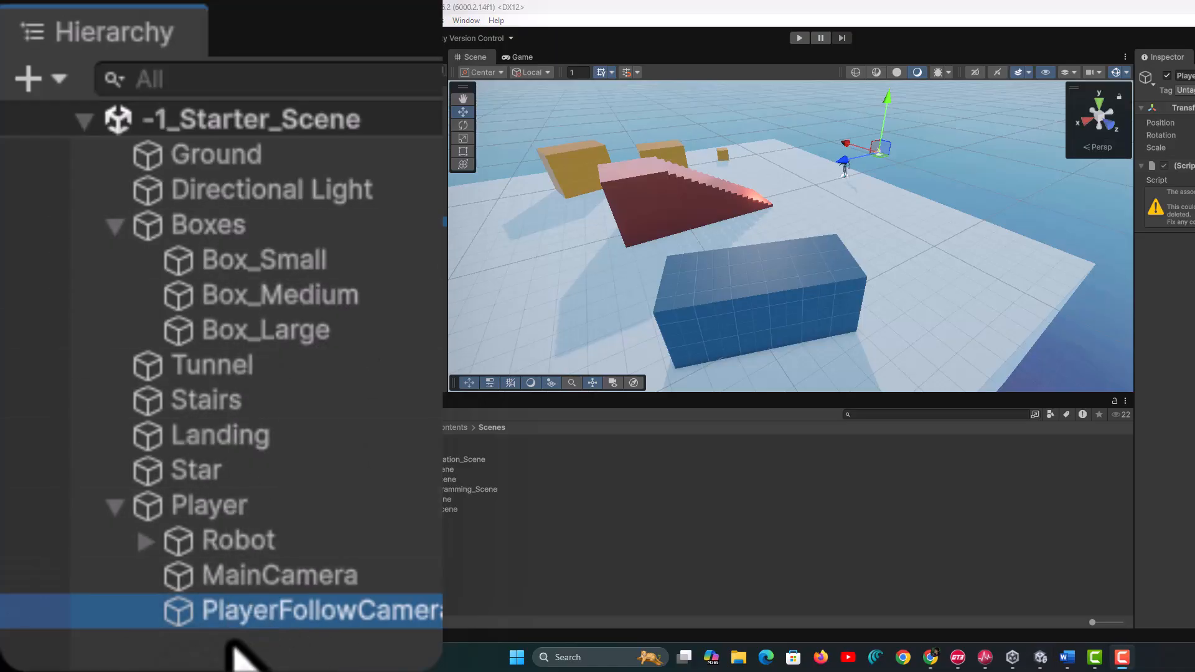
Frame the Ground object in the Scene view and select Robot under Player
click(246, 161)
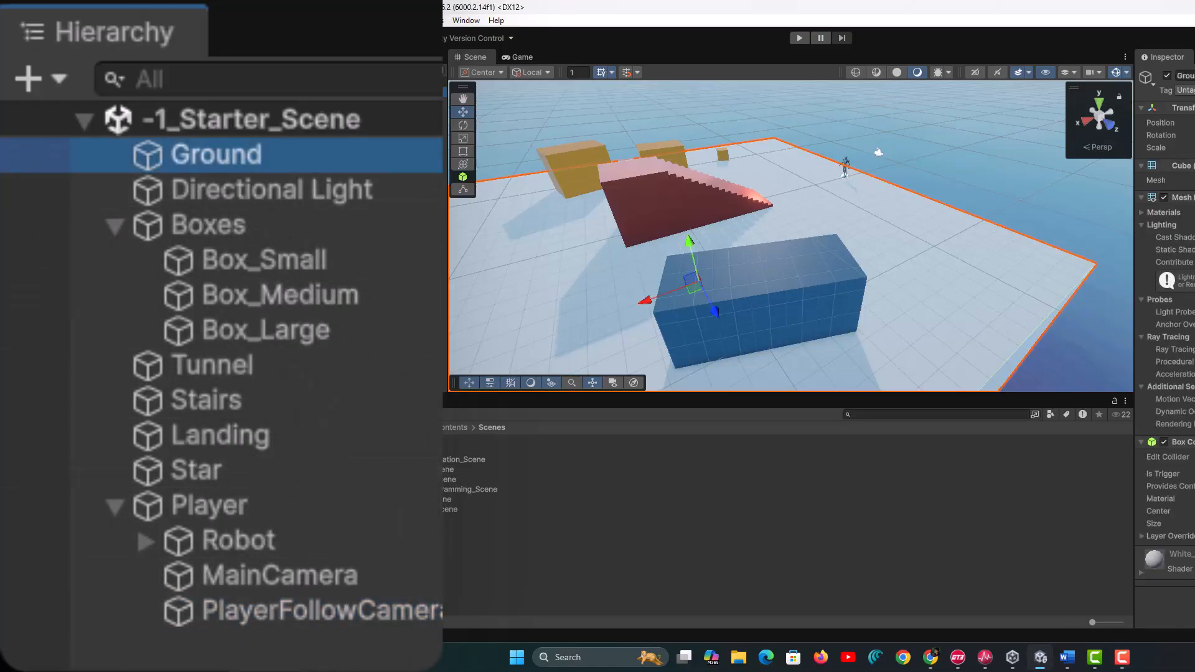
double_click(345, 162)
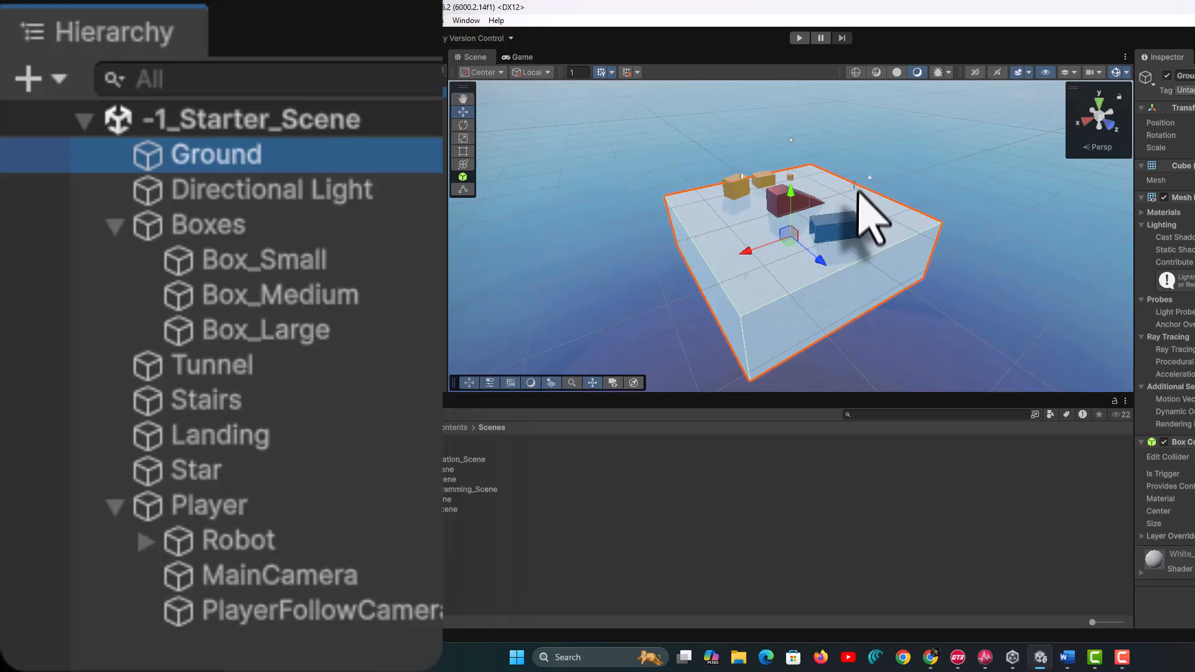
click(243, 540)
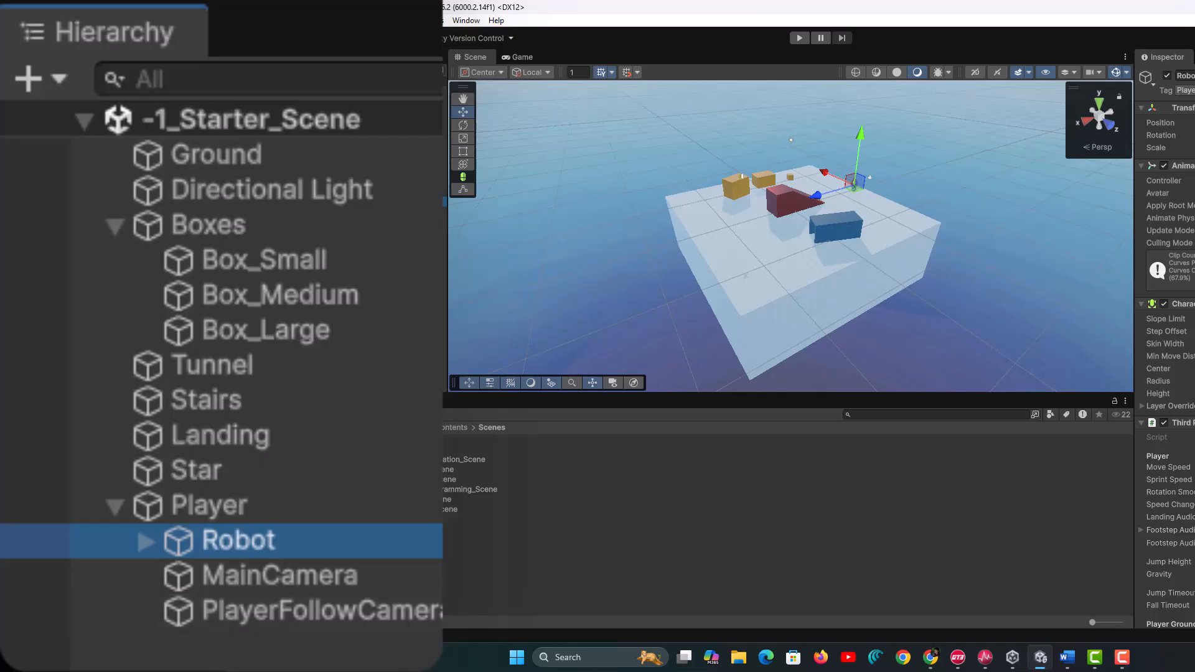
Frame Robot, Stairs and Box_Large in the Scene view one after another
double_click(377, 545)
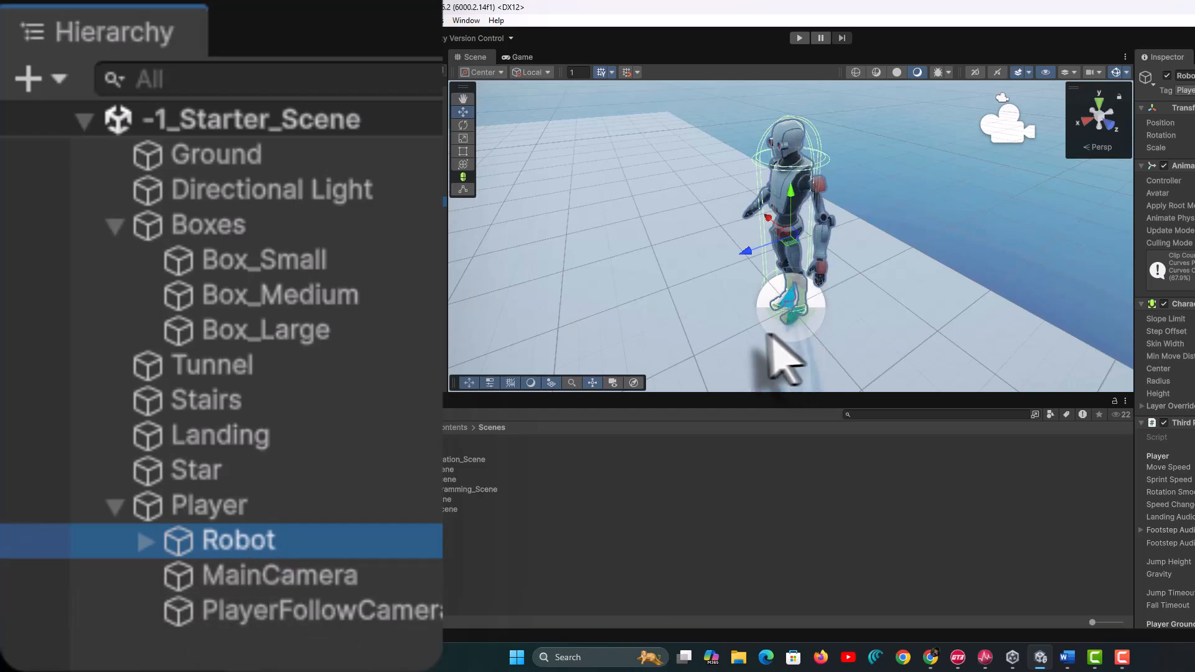
click(189, 405)
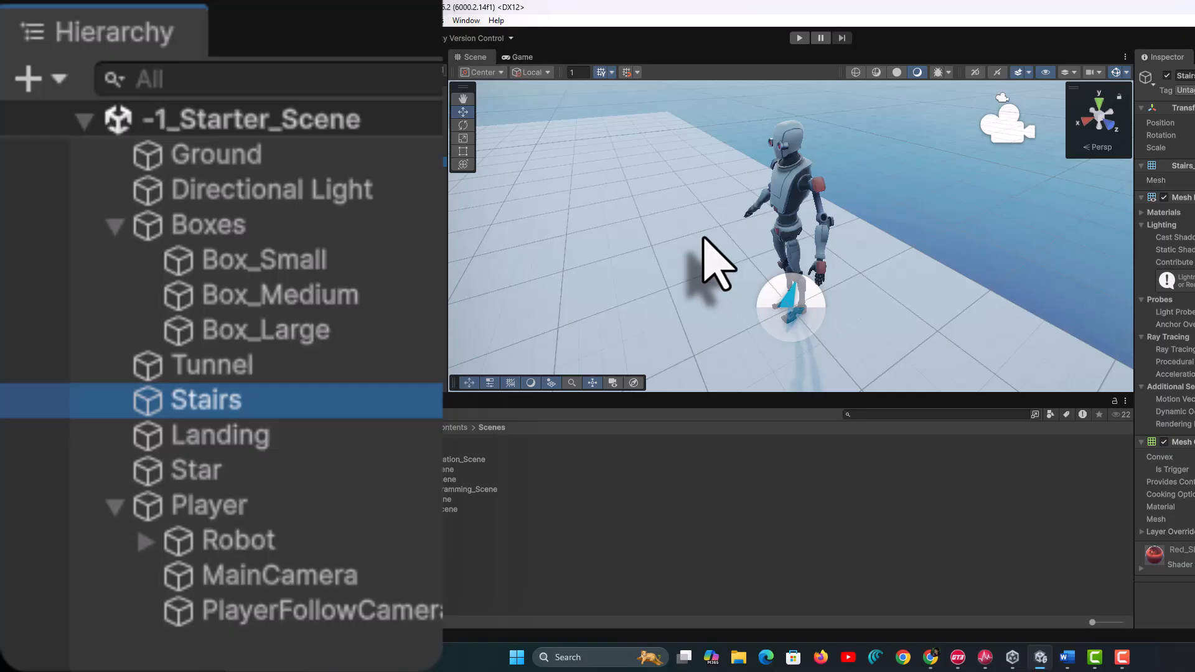
key(f)
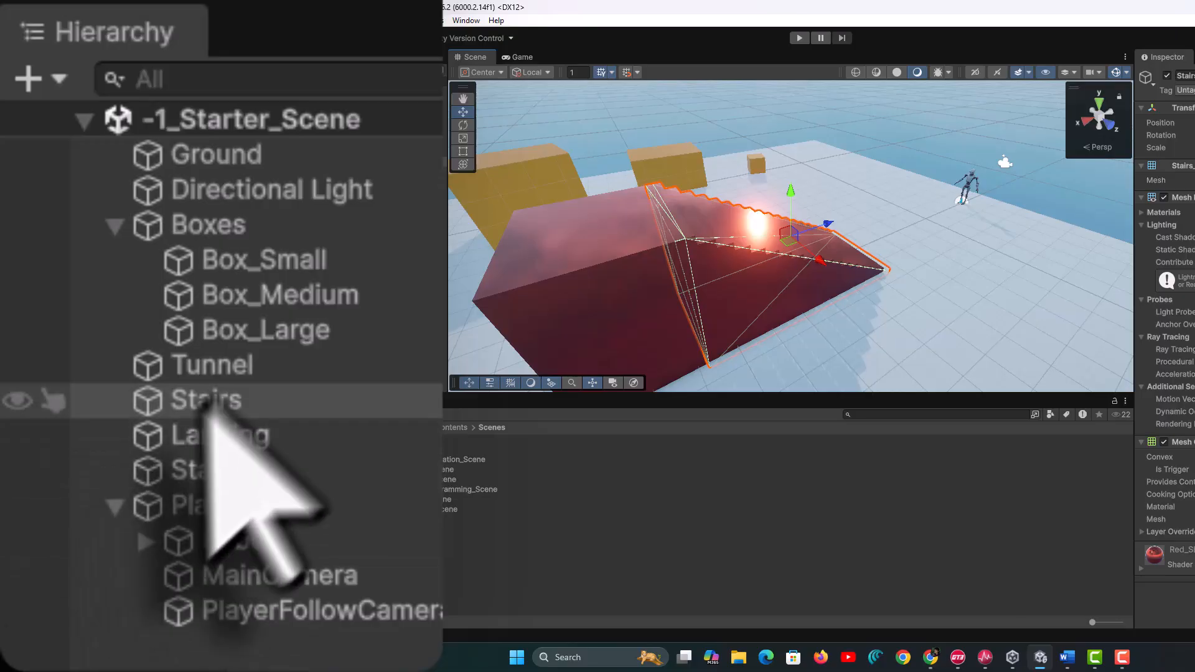
click(262, 334)
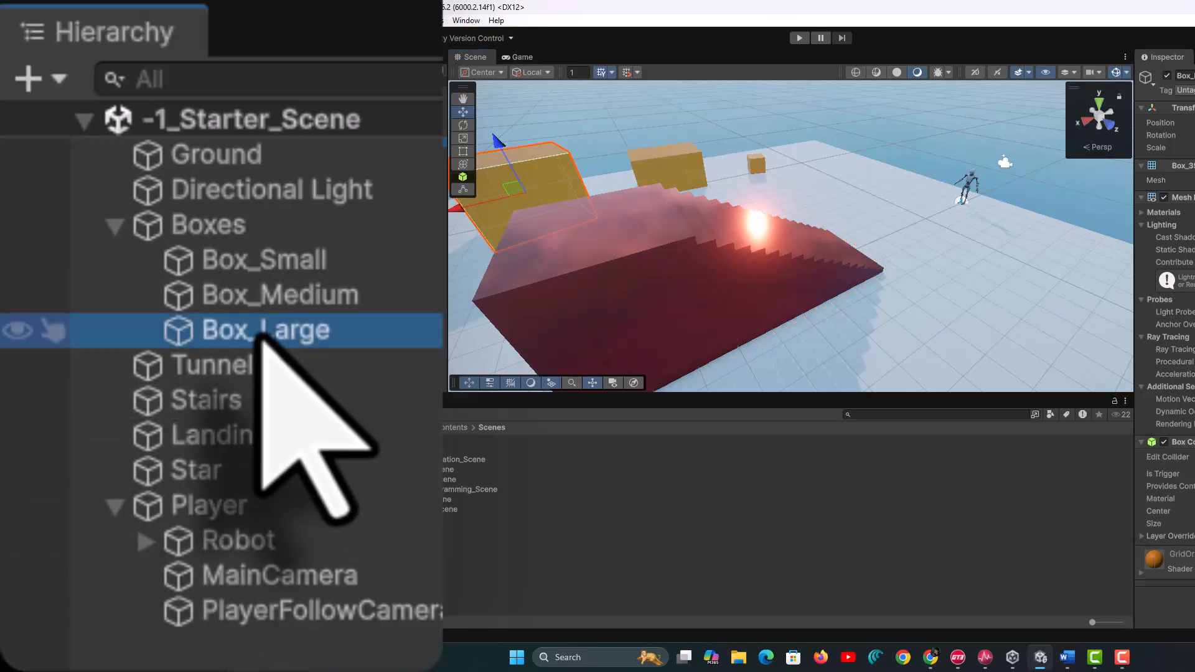
double_click(262, 335)
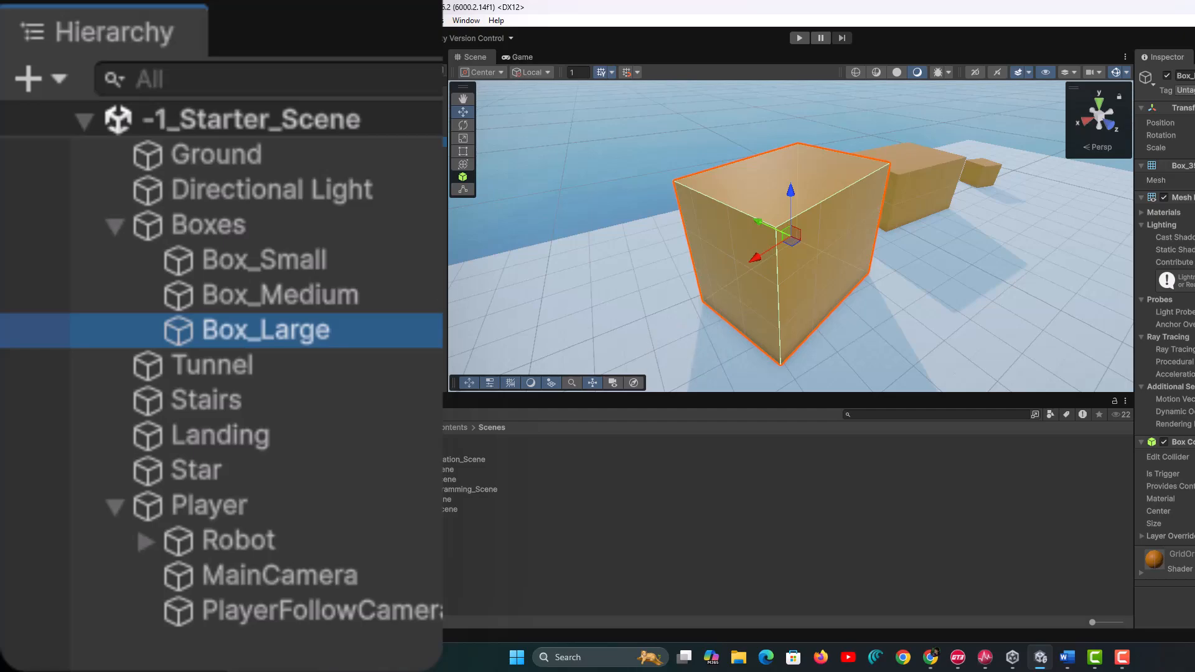
Select Box_Medium and Box_Small in the Hierarchy, and pick Box_Large and Box_Medium directly in the Scene view
click(334, 297)
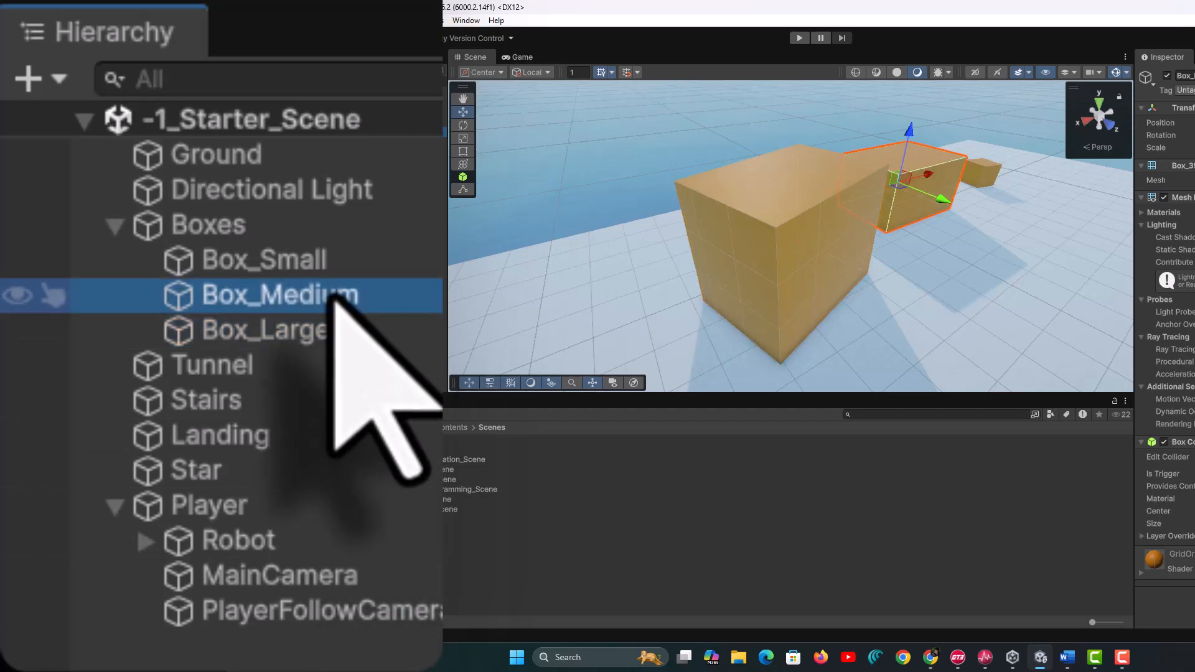
click(322, 258)
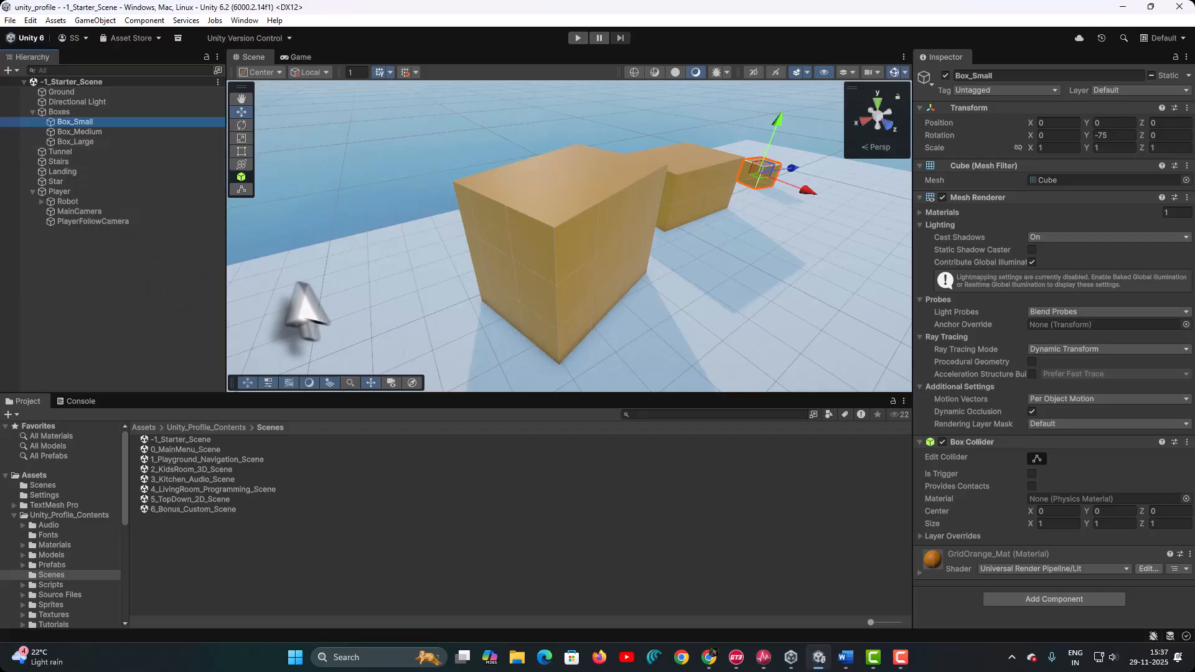
click(613, 236)
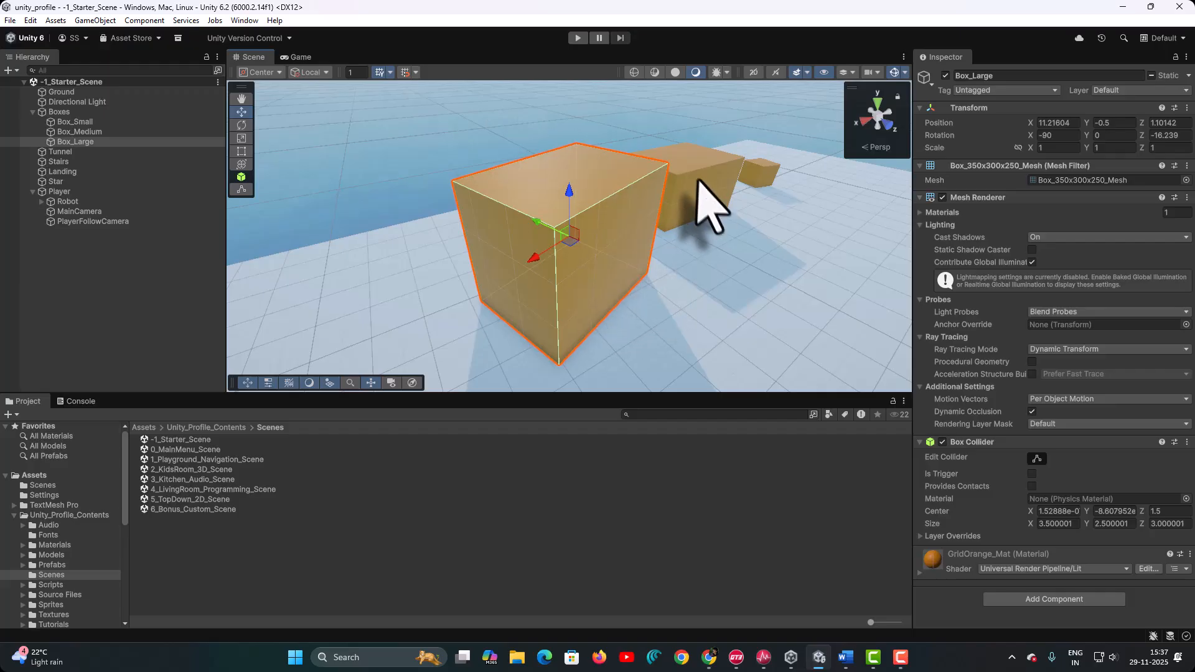
click(710, 205)
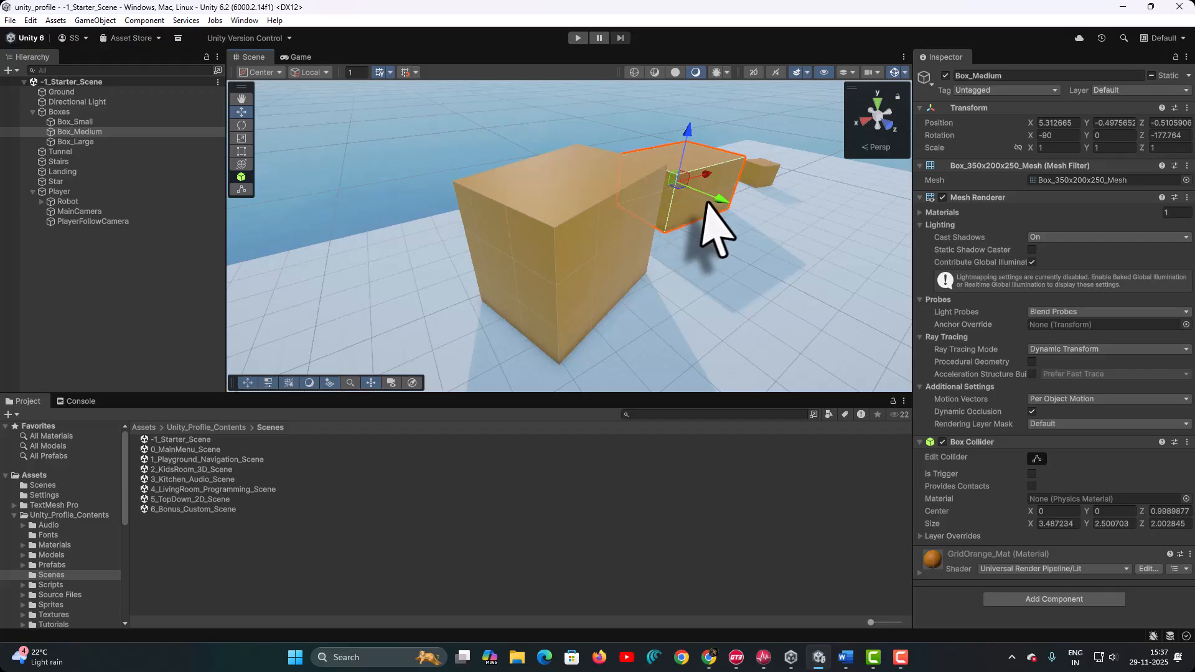
Look around the starter scene in every direction from beside the boxes, including up at the sky and across the stairs
right_drag(708, 203, 684, 212)
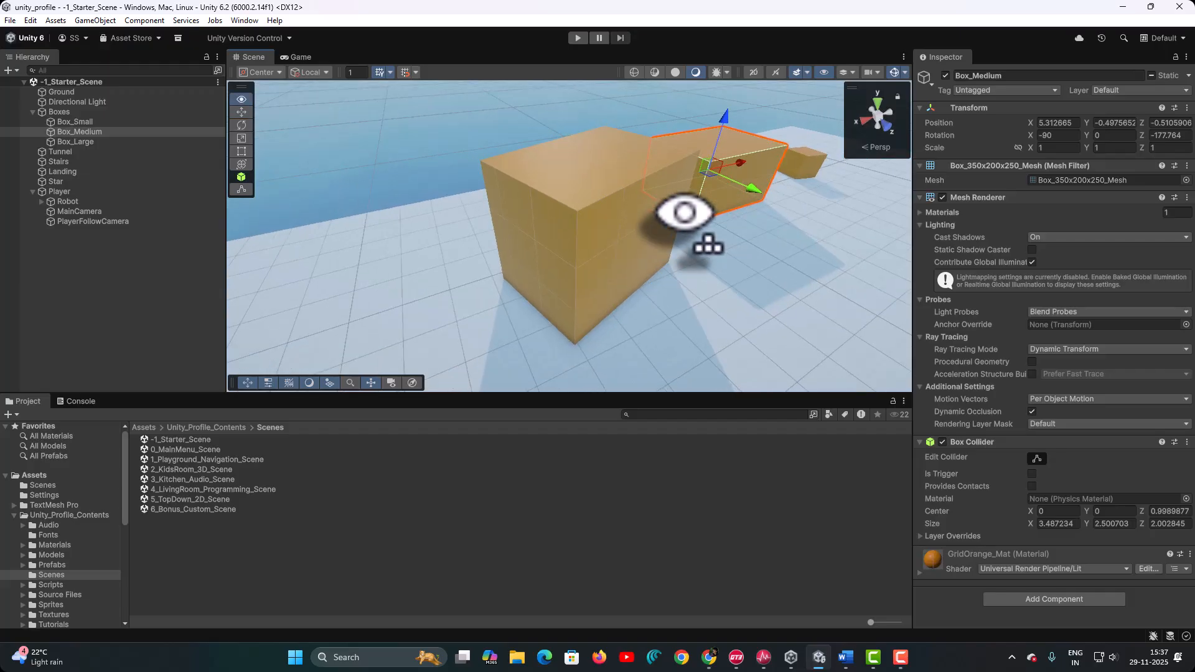
right_drag(685, 213, 243, 196)
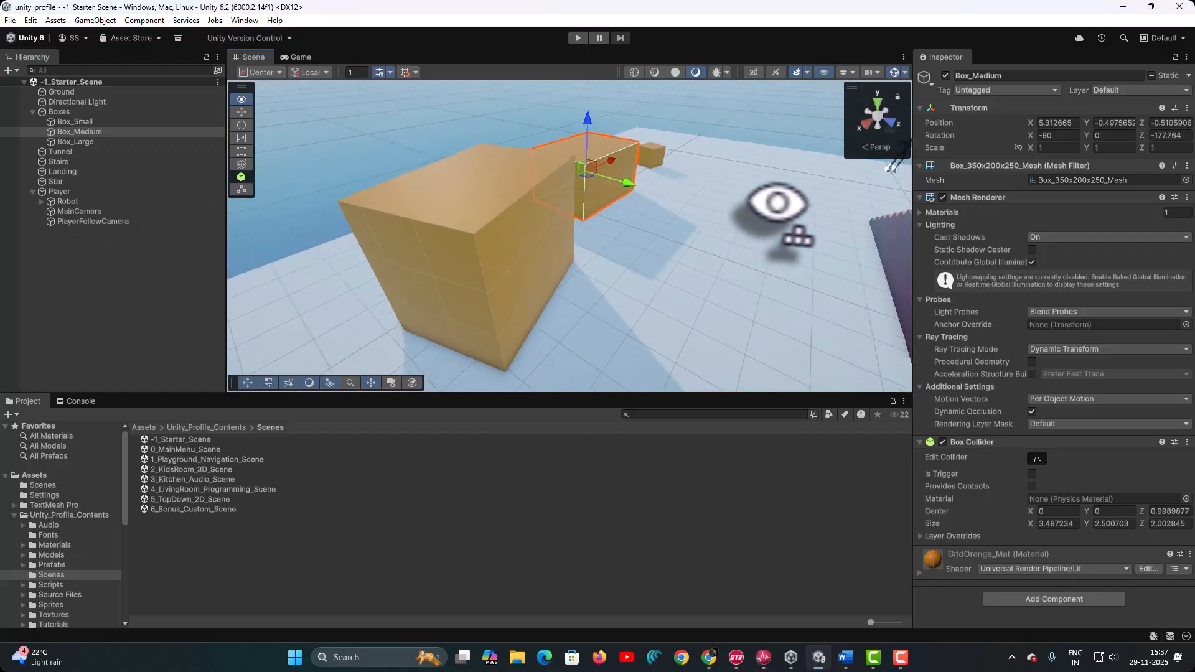
right_drag(821, 203, 814, 176)
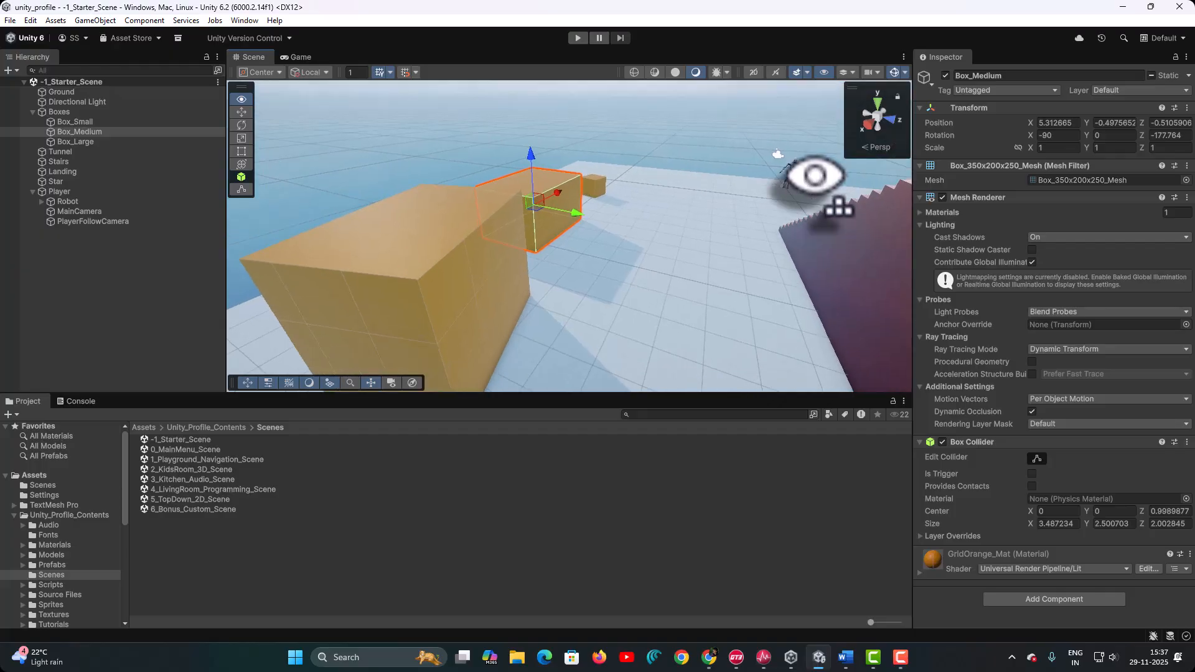
right_drag(802, 128, 790, 69)
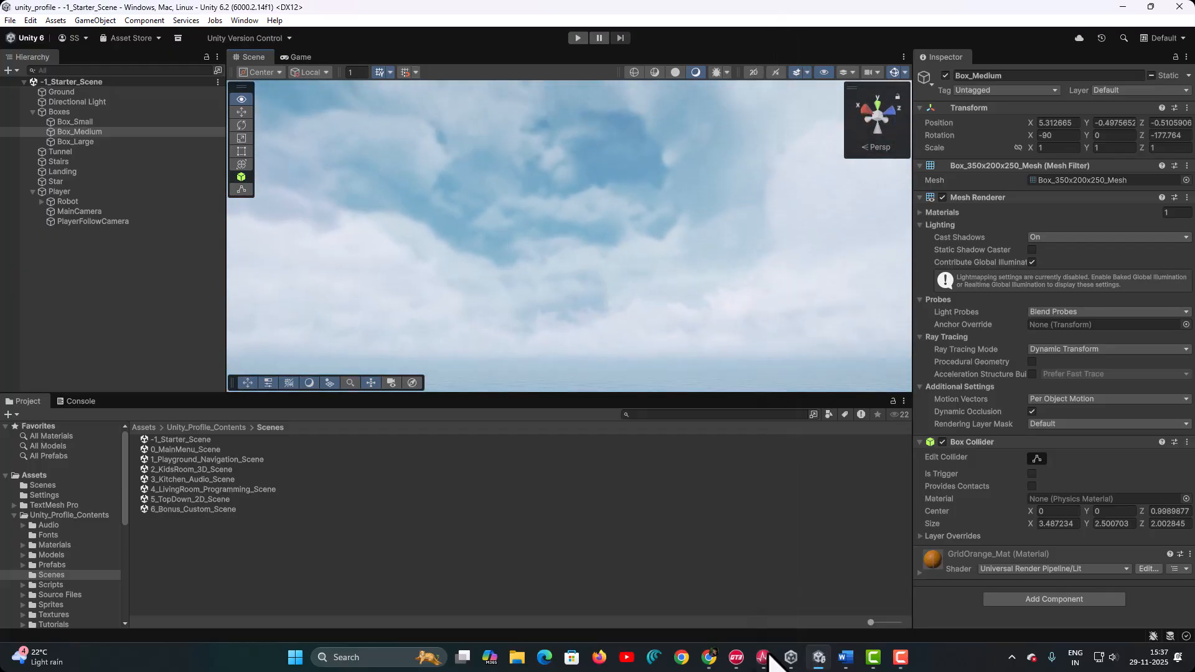
right_drag(768, 656, 762, 64)
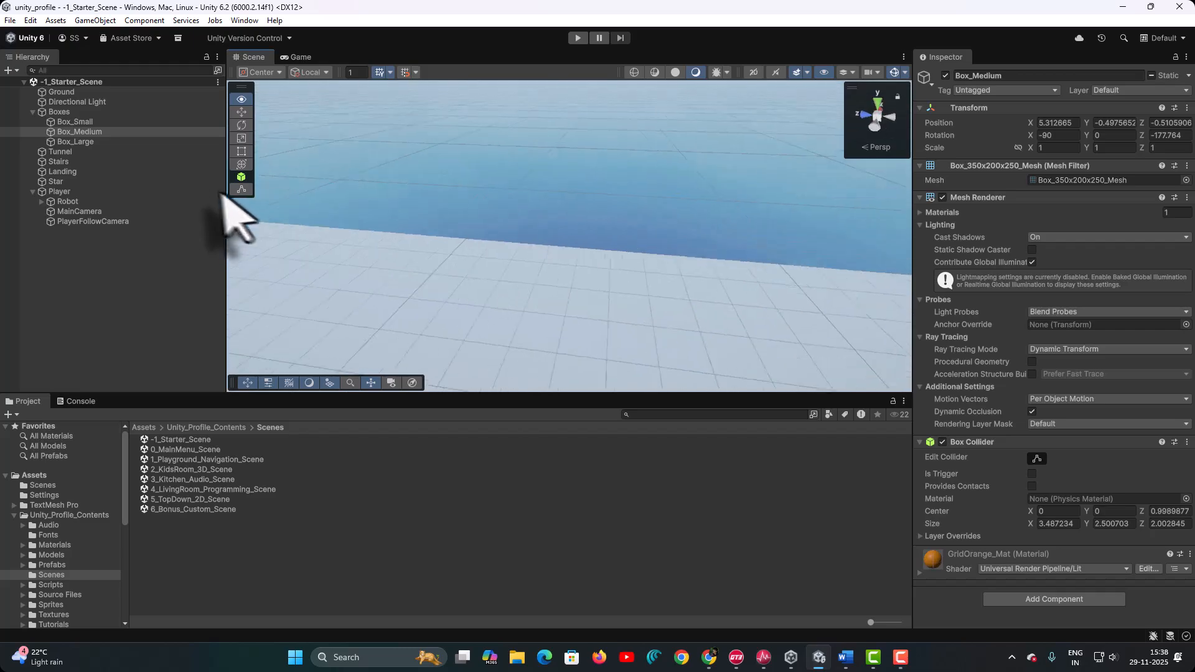
right_drag(171, 159, 271, 198)
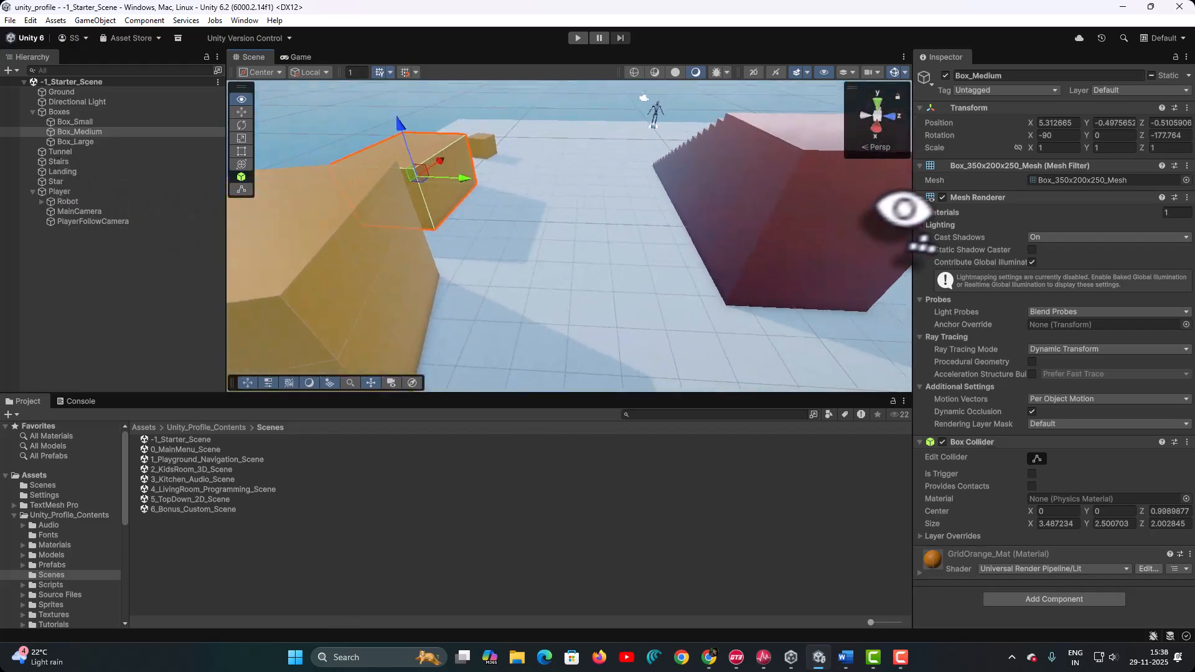
right_drag(902, 208, 706, 146)
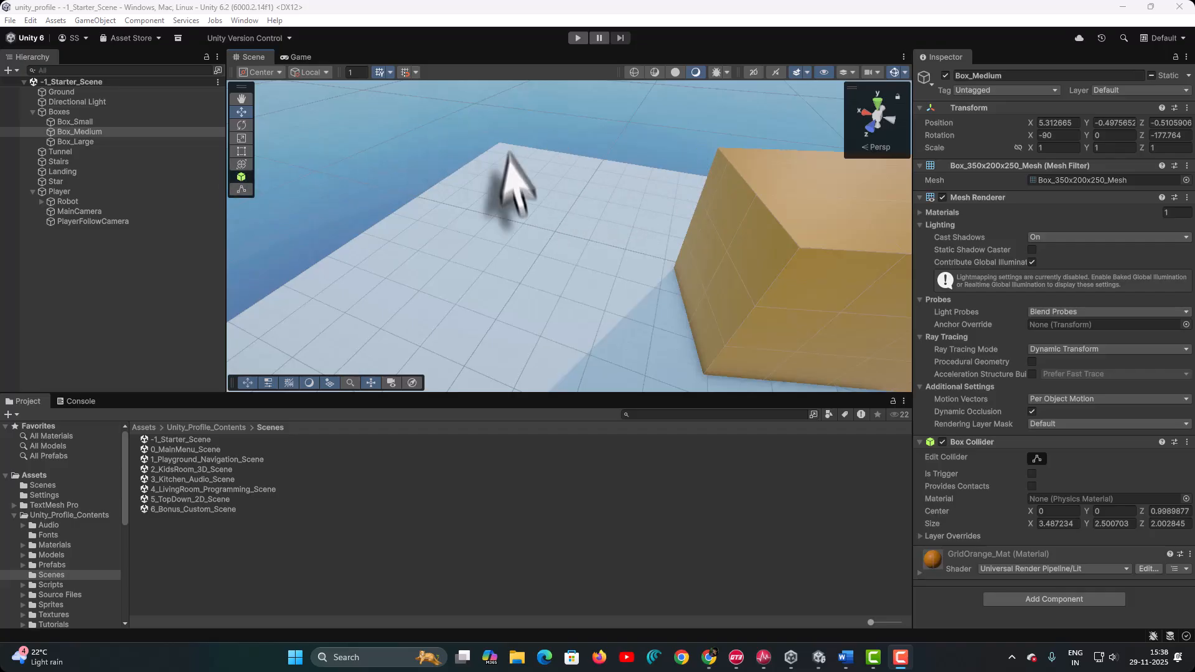
Clear the selection and move the Scene camera forward, backward, sideways left and sideways right across the ground
click(464, 146)
key(Down)
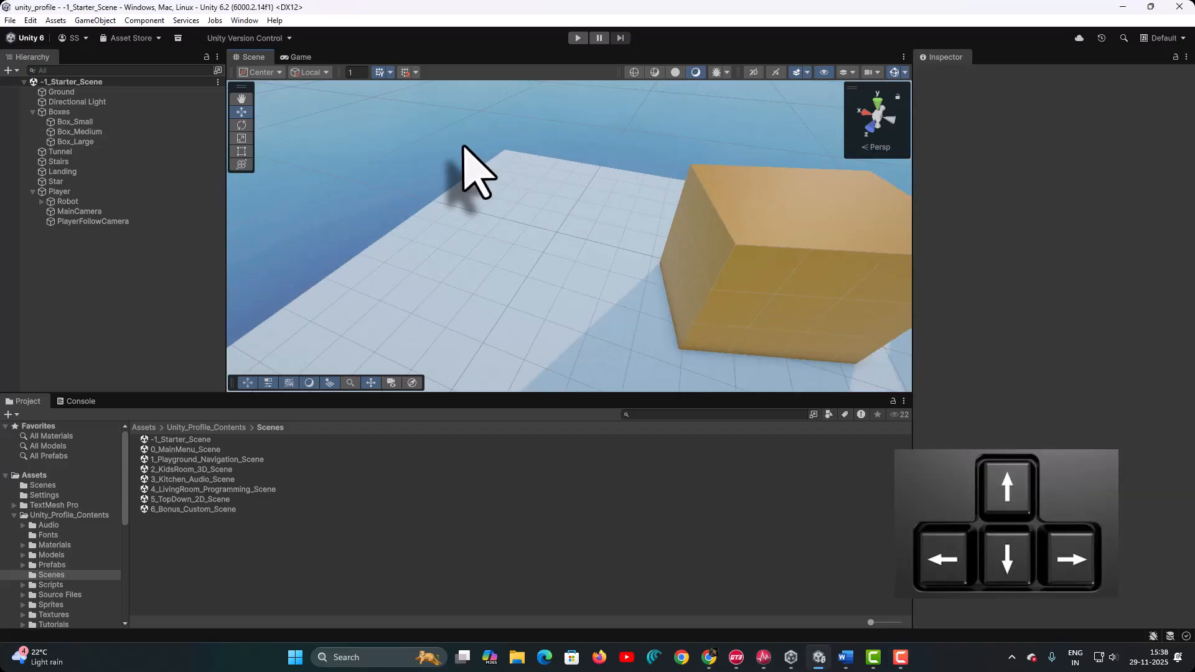
key(Up)
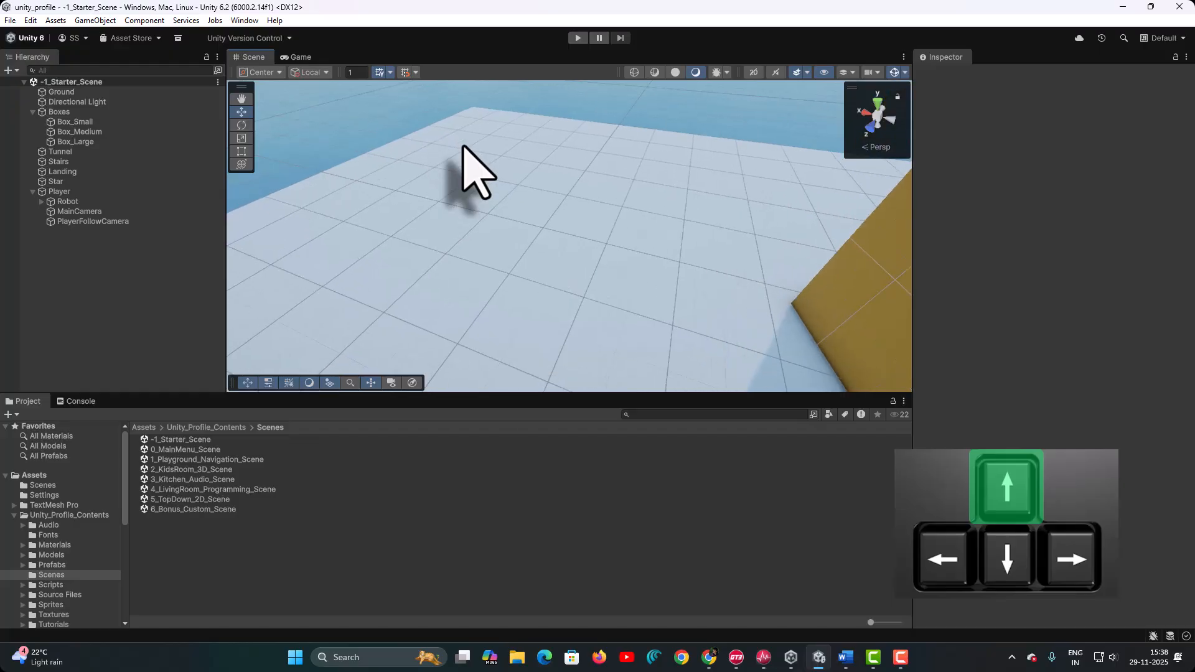
key(Up)
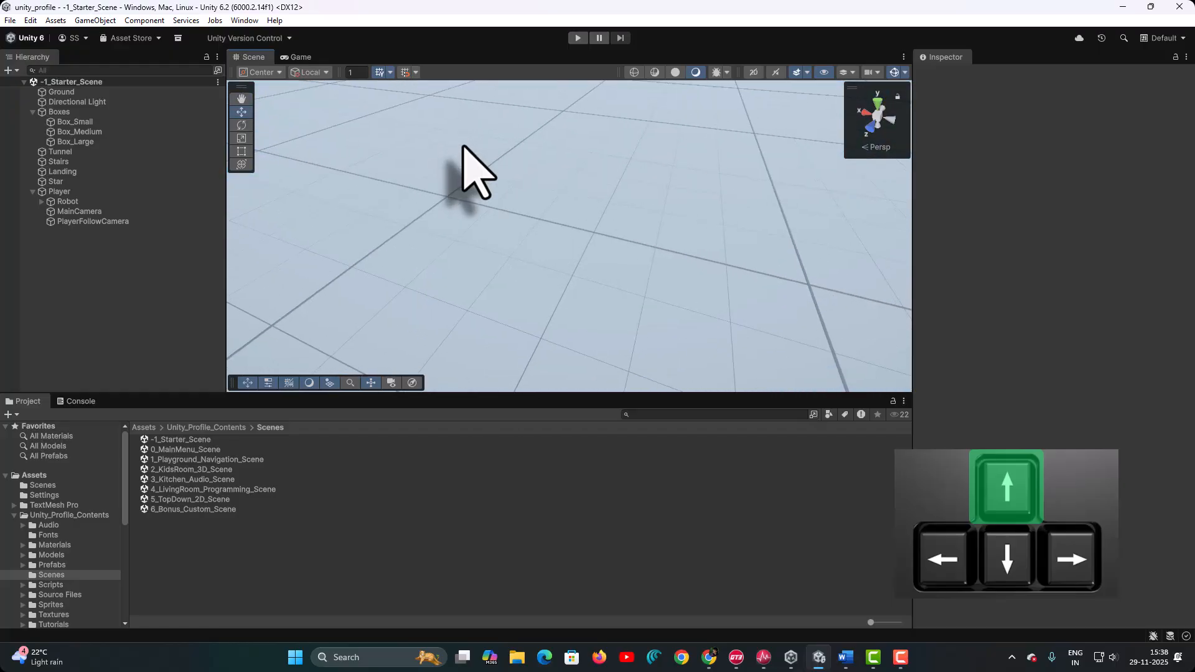
key(Down)
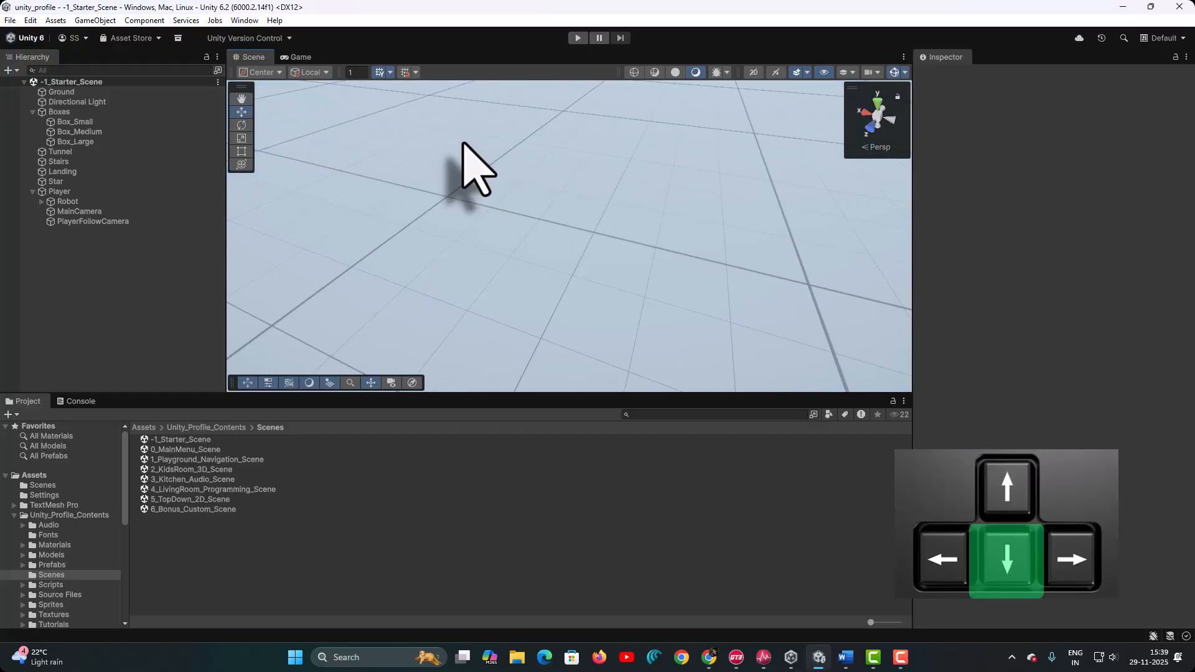
key(Down)
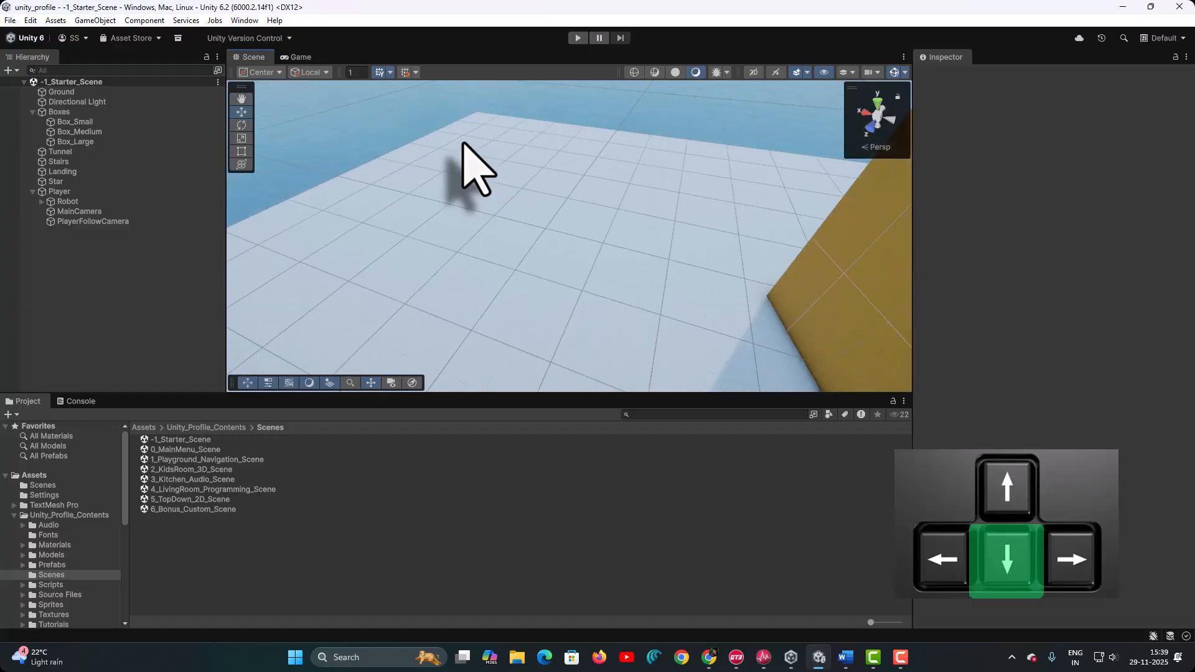
key(Left)
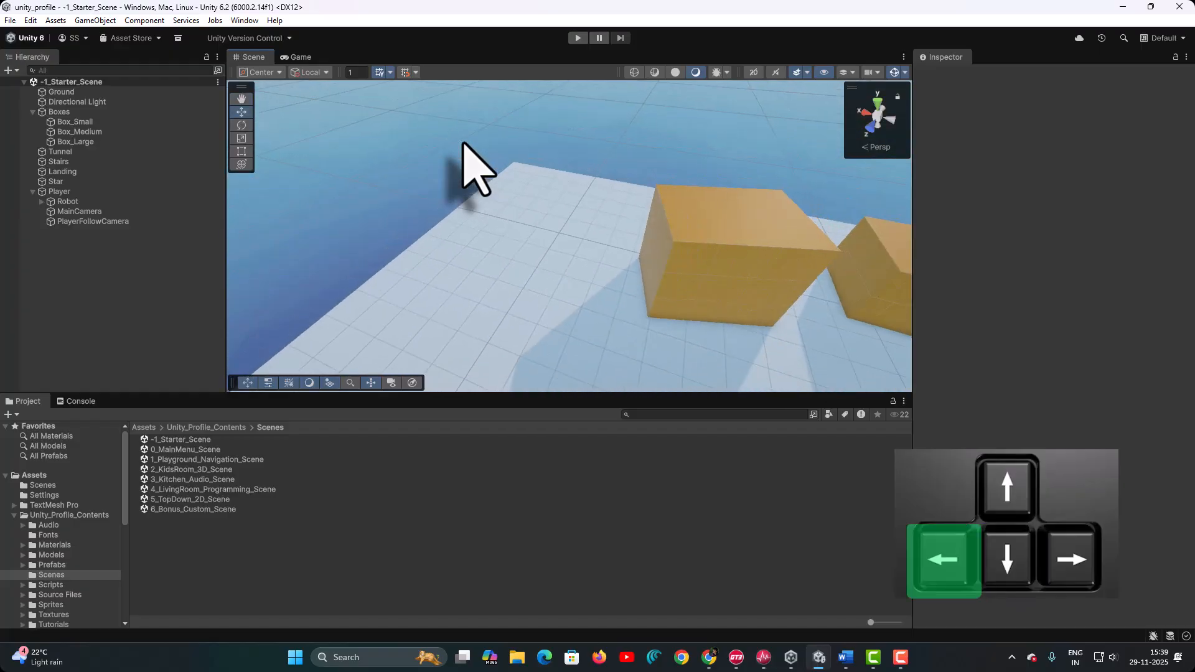
key(Left)
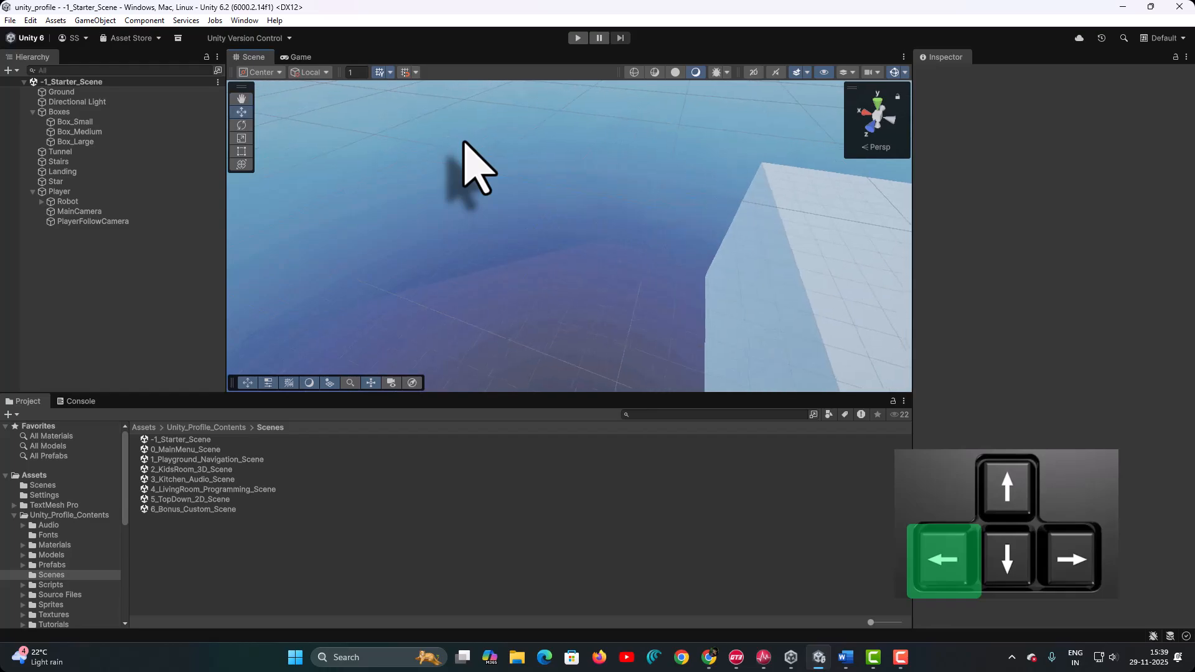
key(Right)
key(Right)
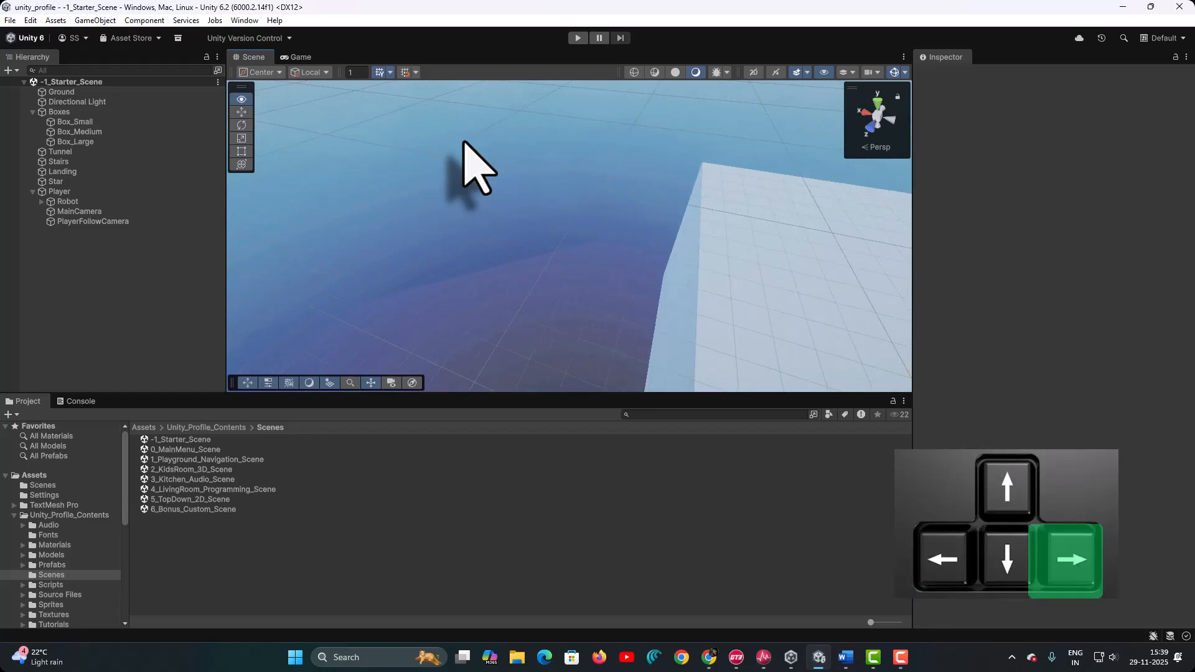
key(Right)
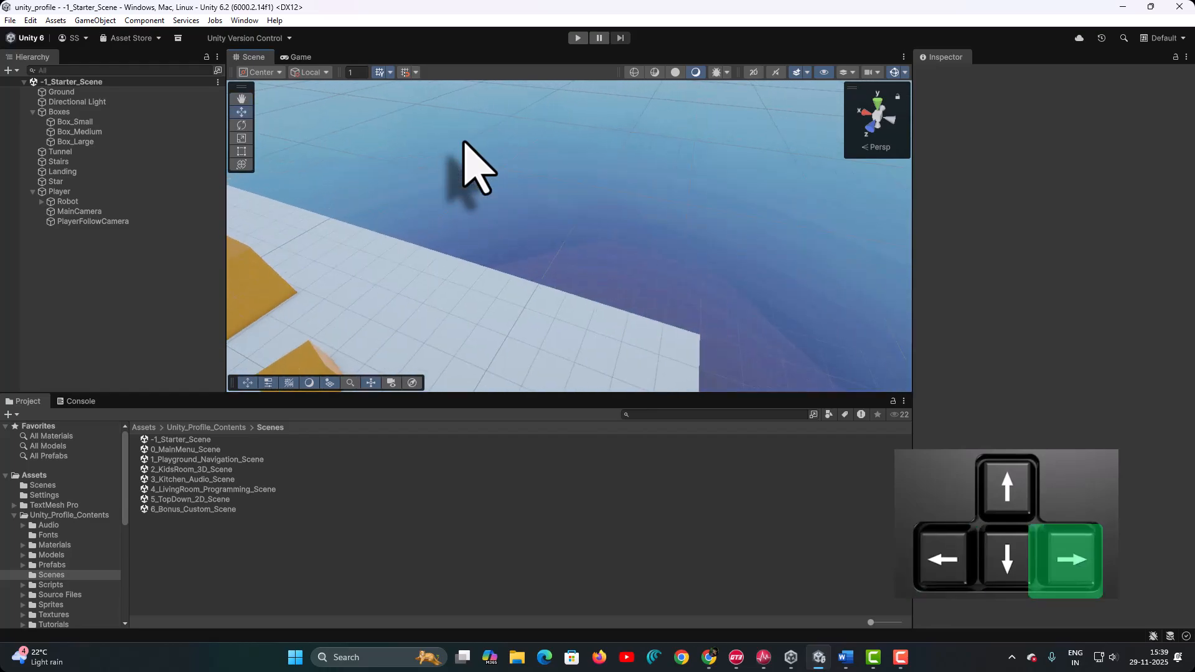
key(Right)
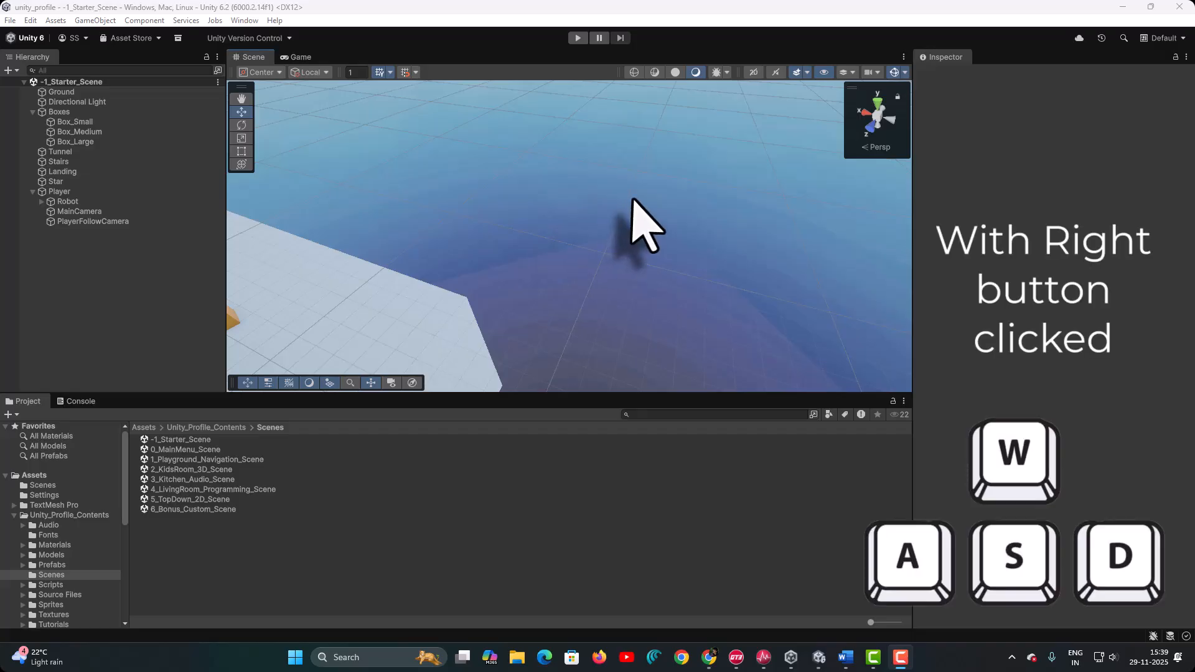
Turn the Scene camera toward the objects on the ground and fly it forward close to the robot
right_drag(635, 226, 308, 198)
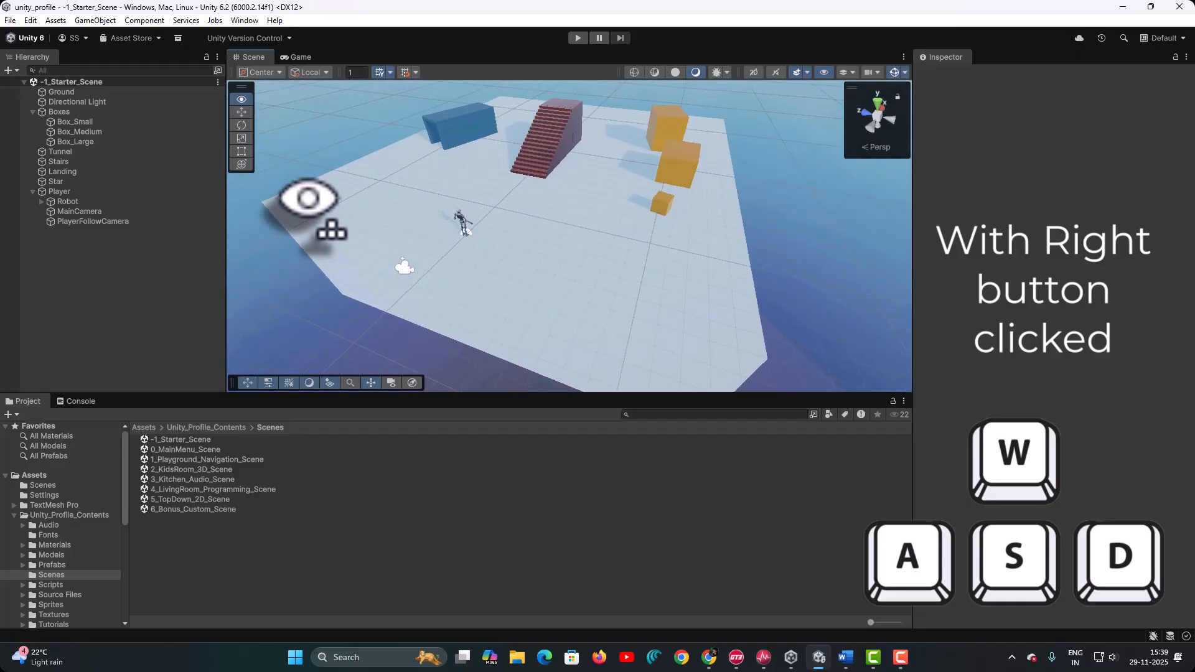
right_drag(308, 198, 196, 169)
key(w)
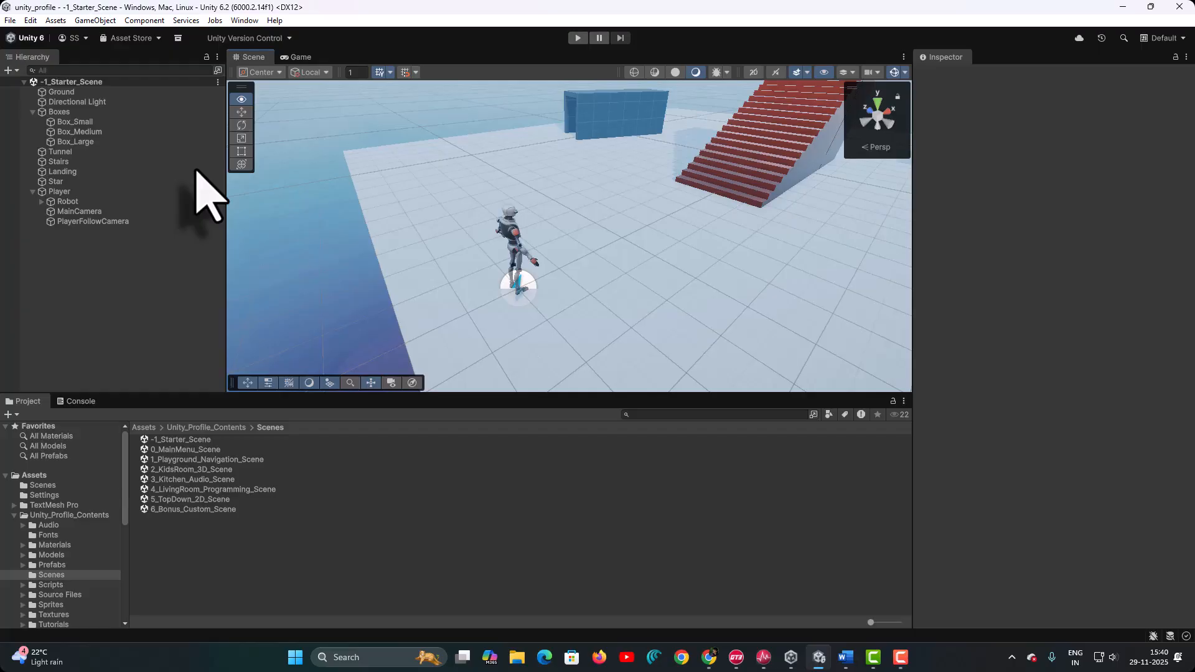
Frame Robot and Stairs in the Scene view, leaving Stairs selected
click(66, 202)
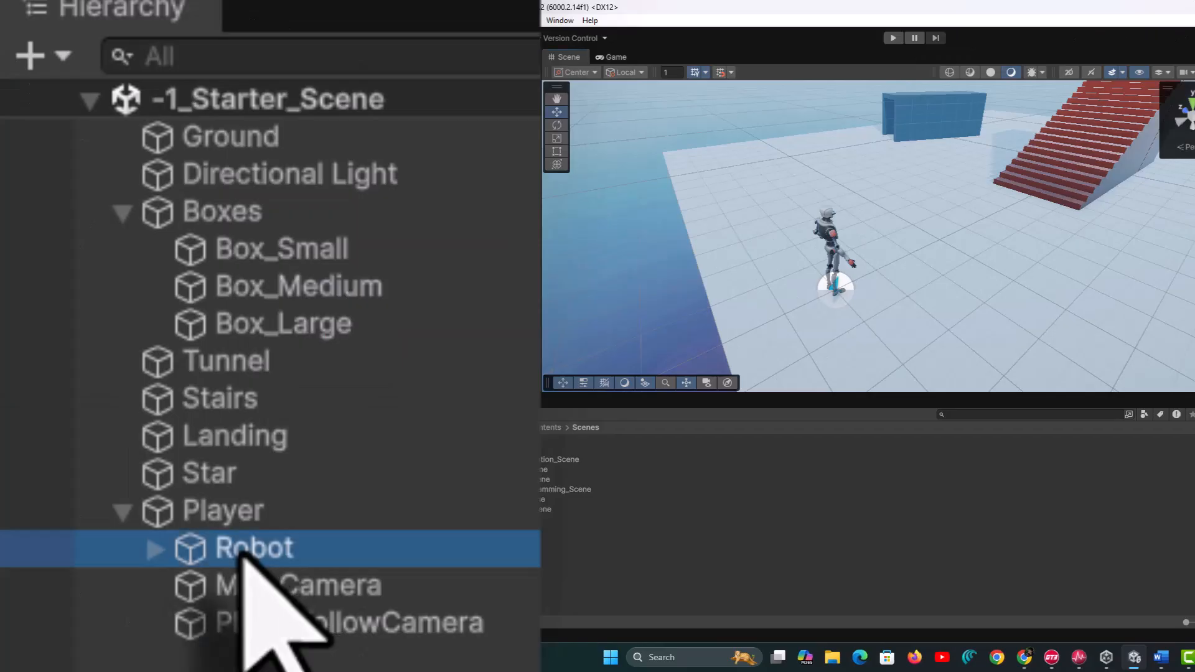
double_click(241, 556)
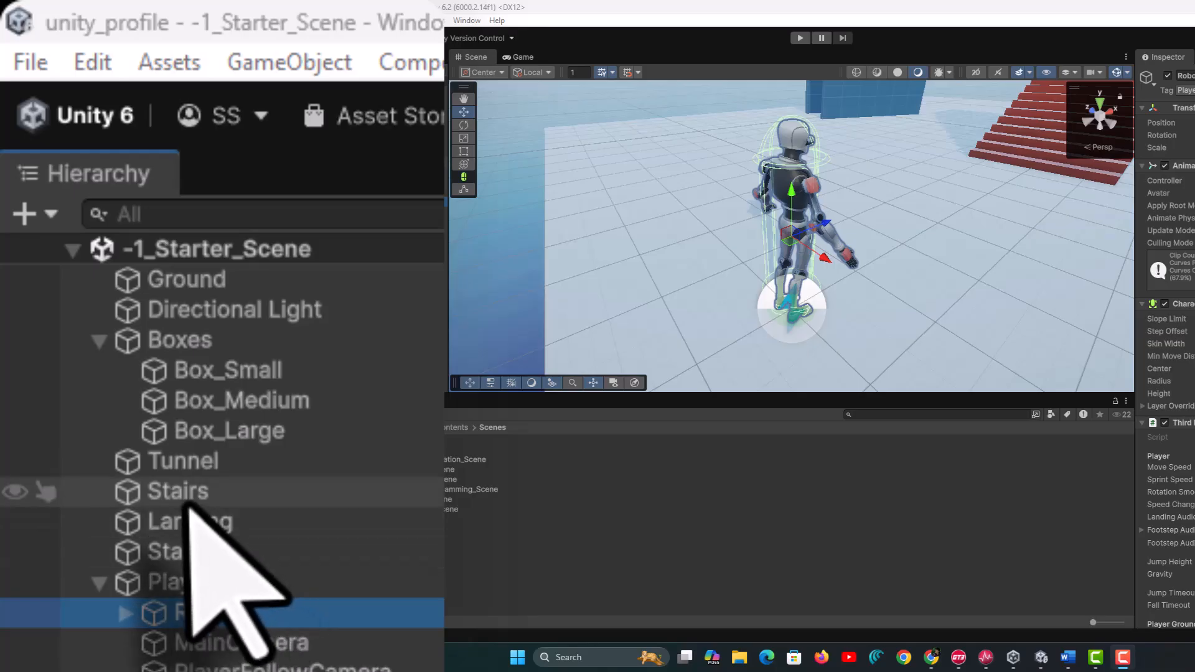
double_click(190, 503)
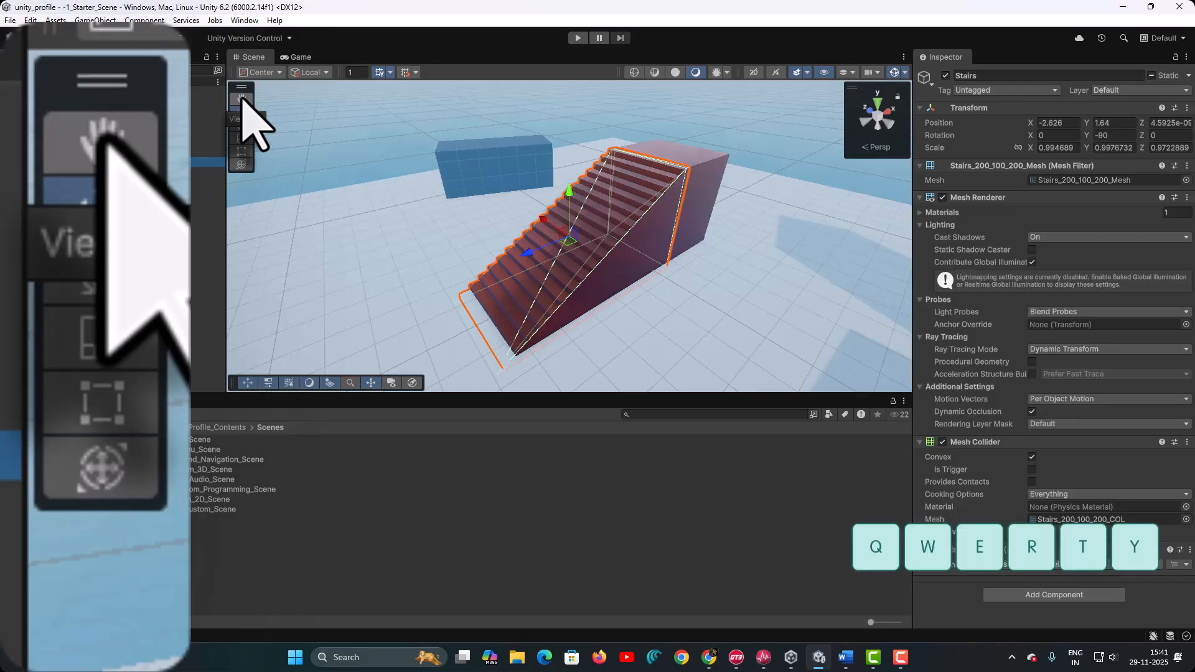
Pan the Scene view slightly around the stairs with the View tool and switch to the Move tool
key(q)
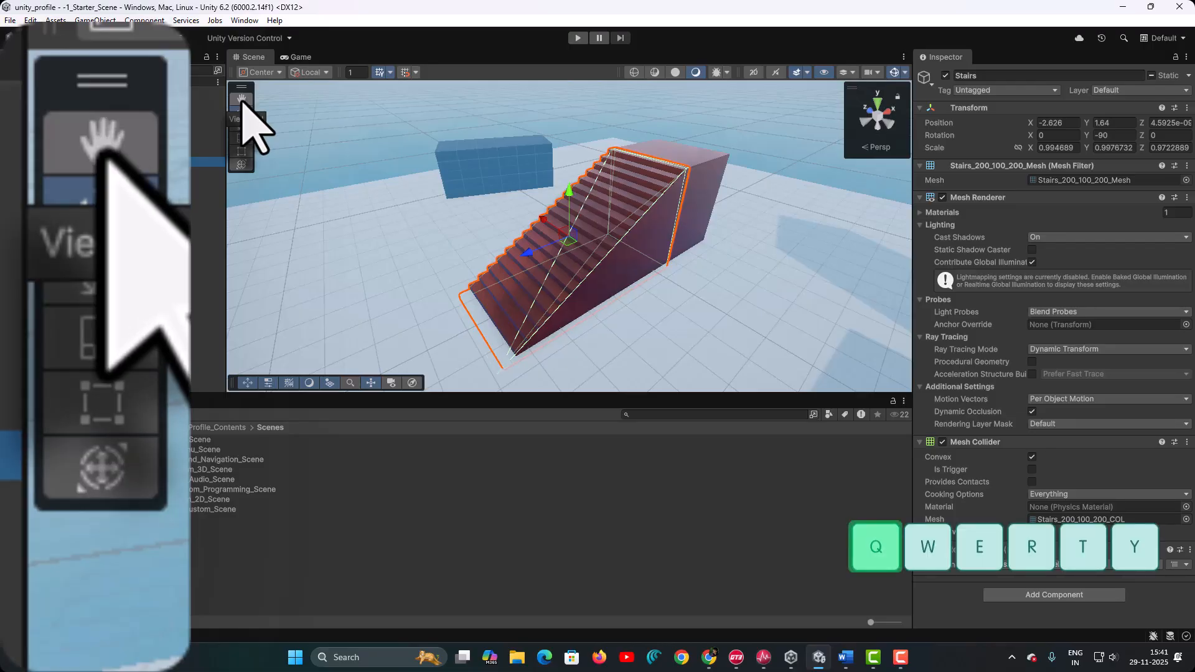
click(242, 99)
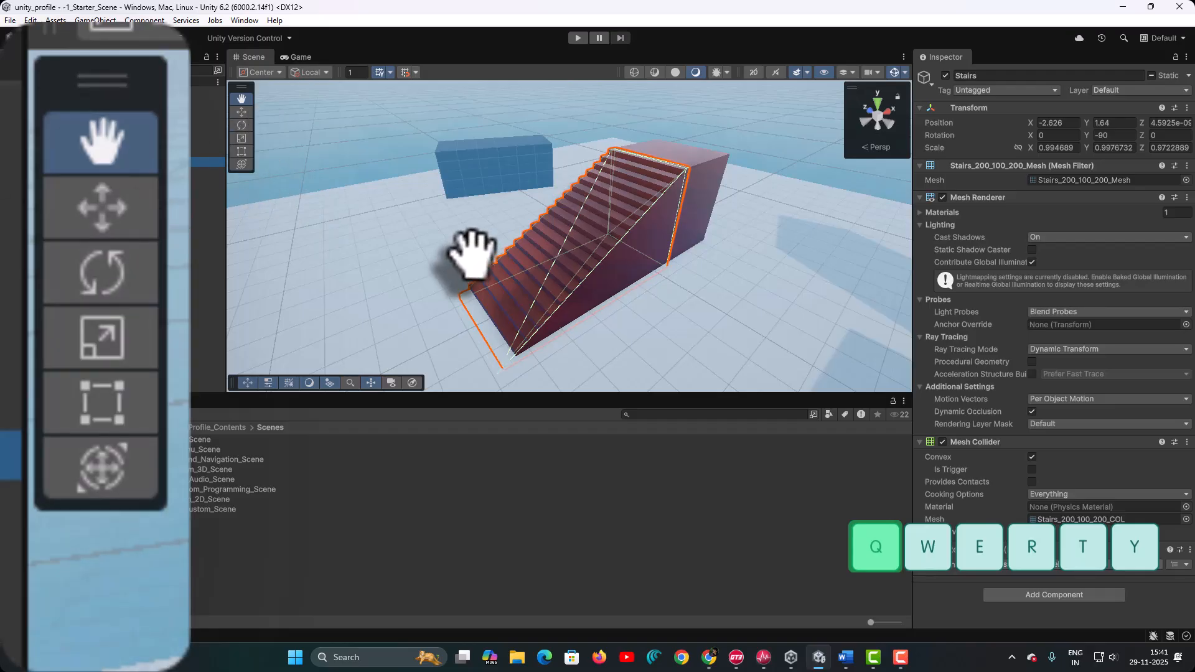
drag(461, 249, 517, 230)
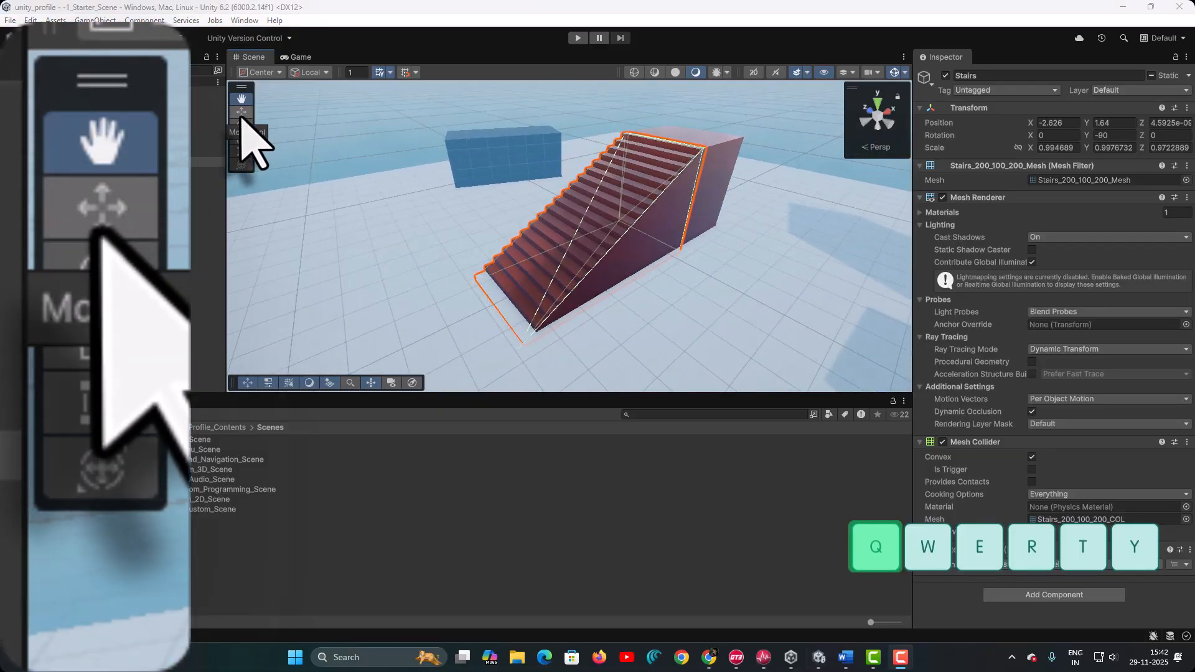
click(241, 113)
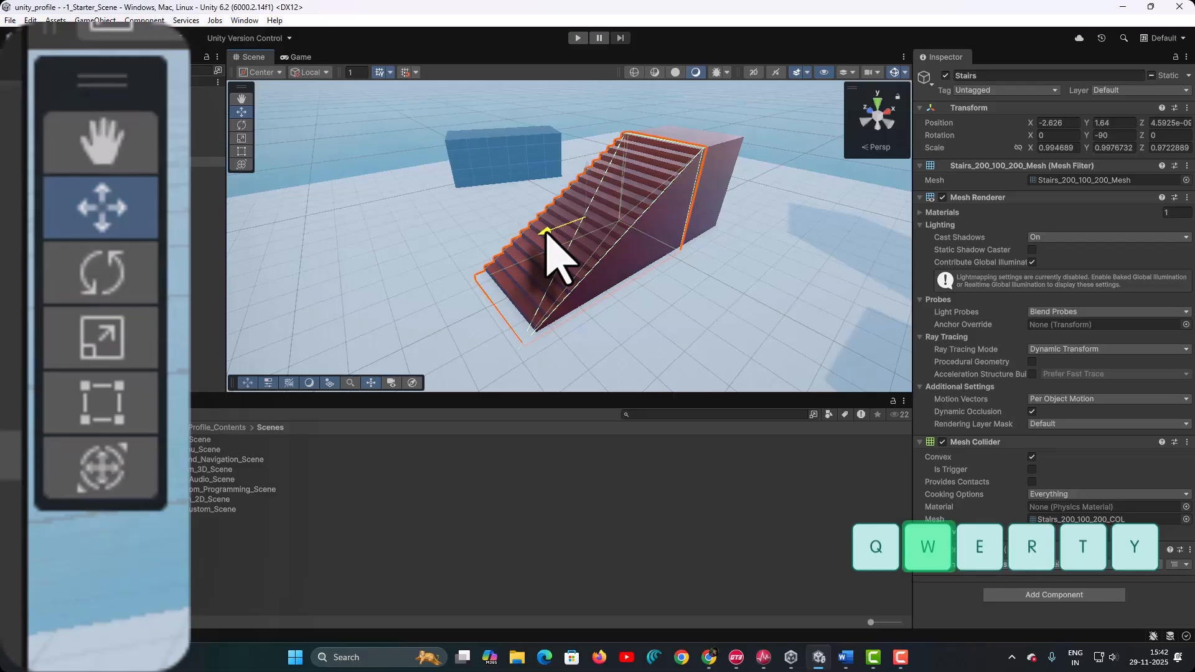
Try moving the stairs along their blue axis to about X -6.39, away from the red block, and undo the move
drag(547, 232, 412, 290)
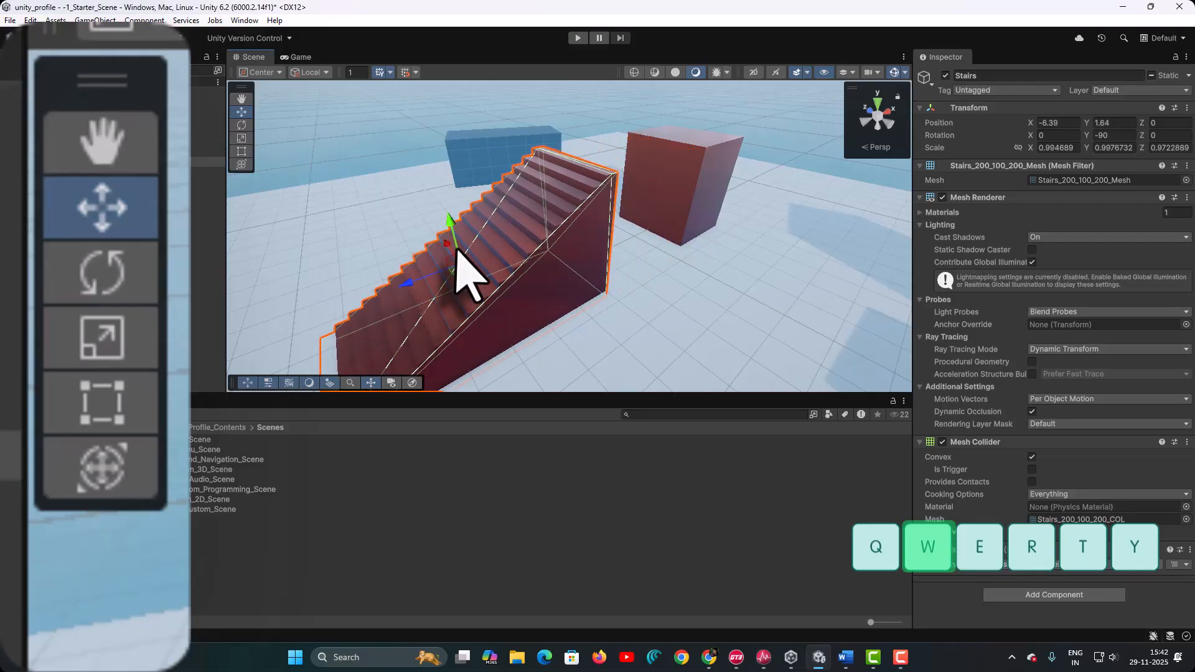
key(ctrl+z)
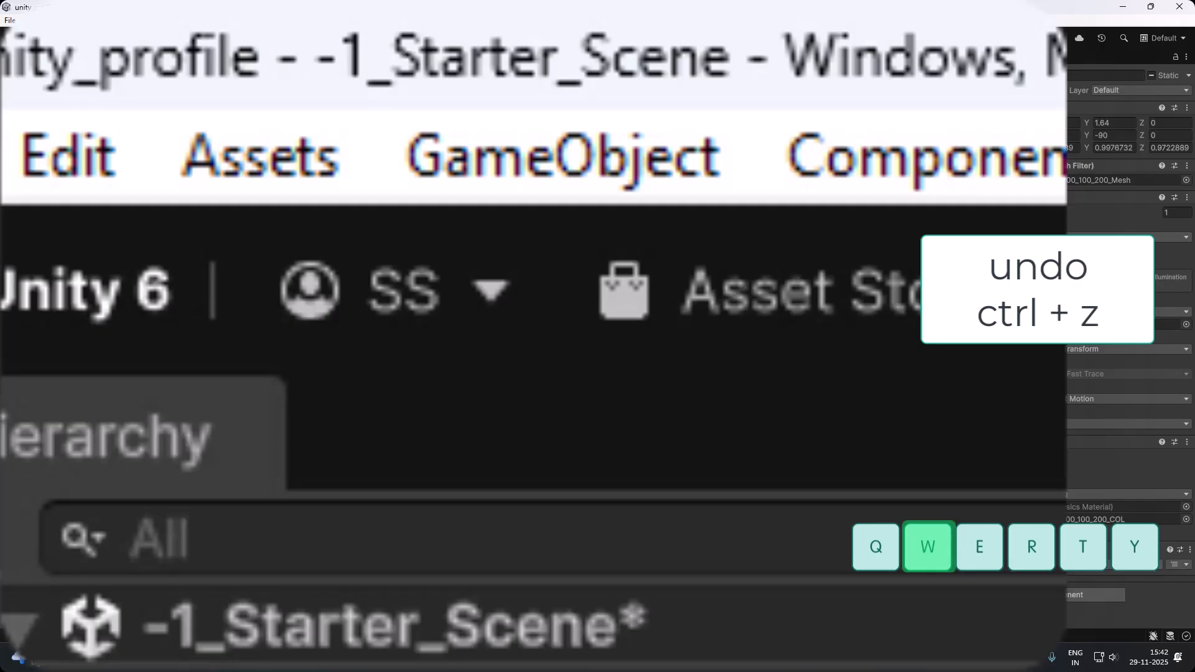
click(44, 186)
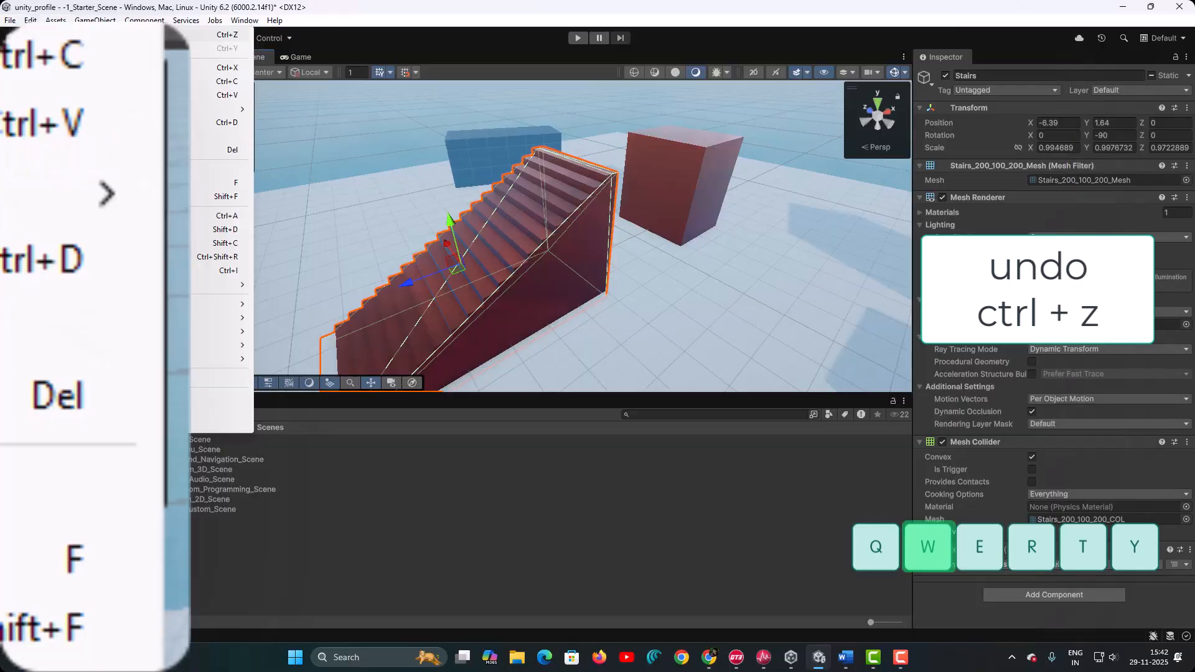
click(129, 265)
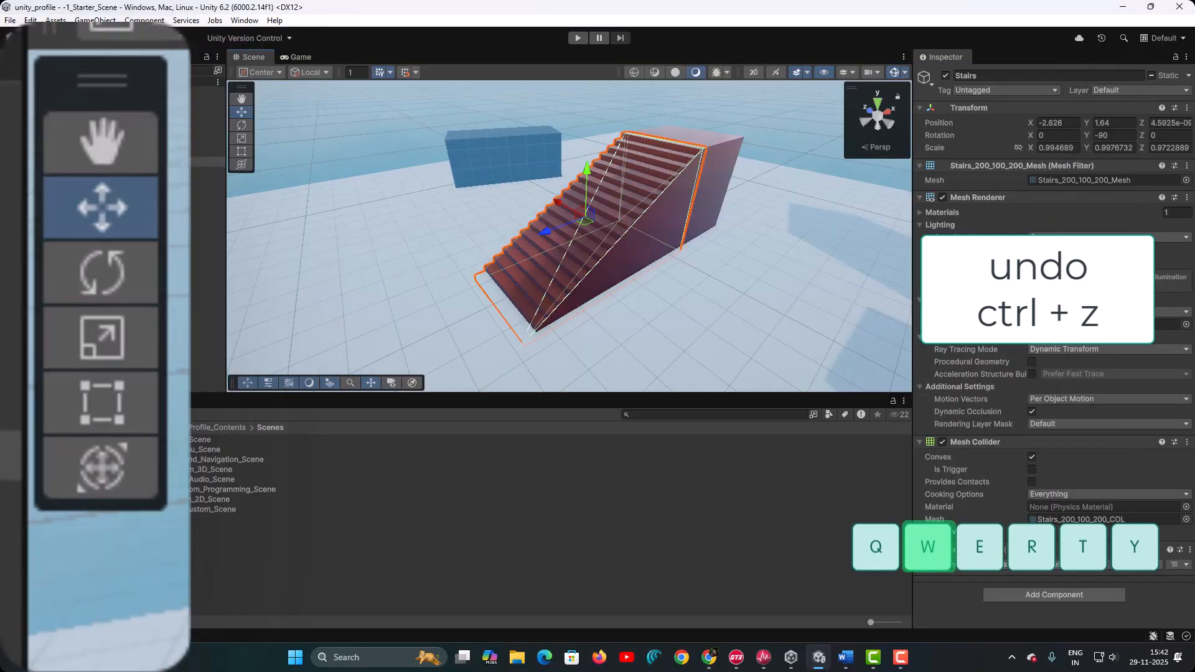
Try rotating the stairs about their vertical axis to about -29.5 degrees with the Rotate tool and undo the rotation
click(242, 125)
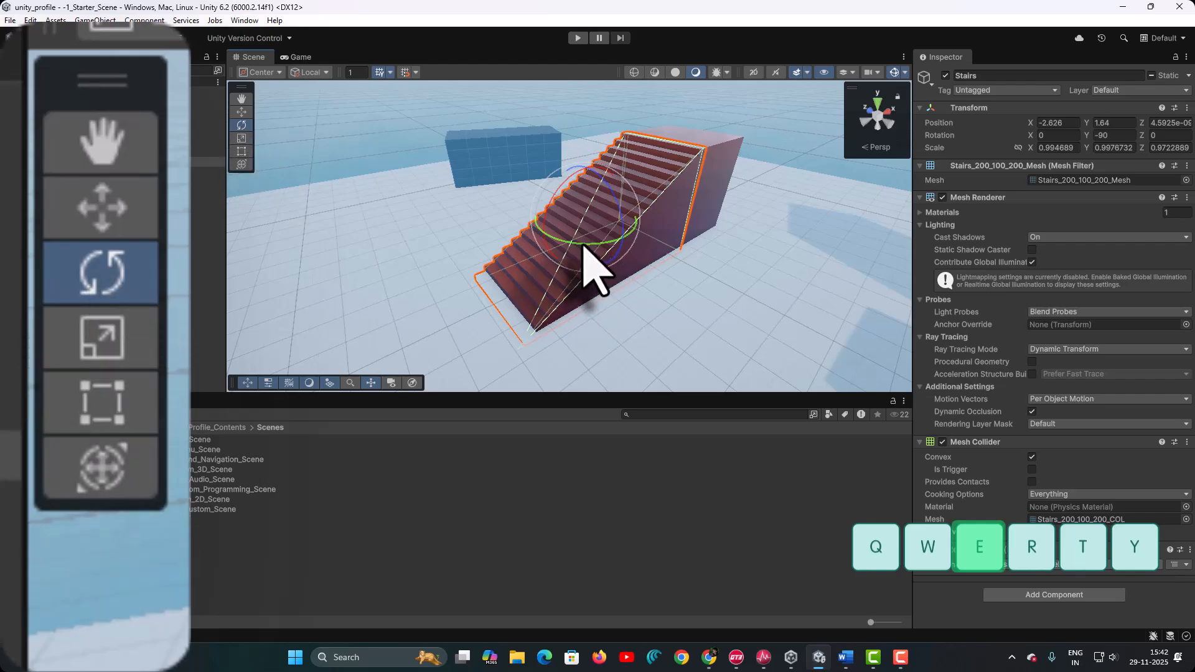
drag(582, 243, 468, 218)
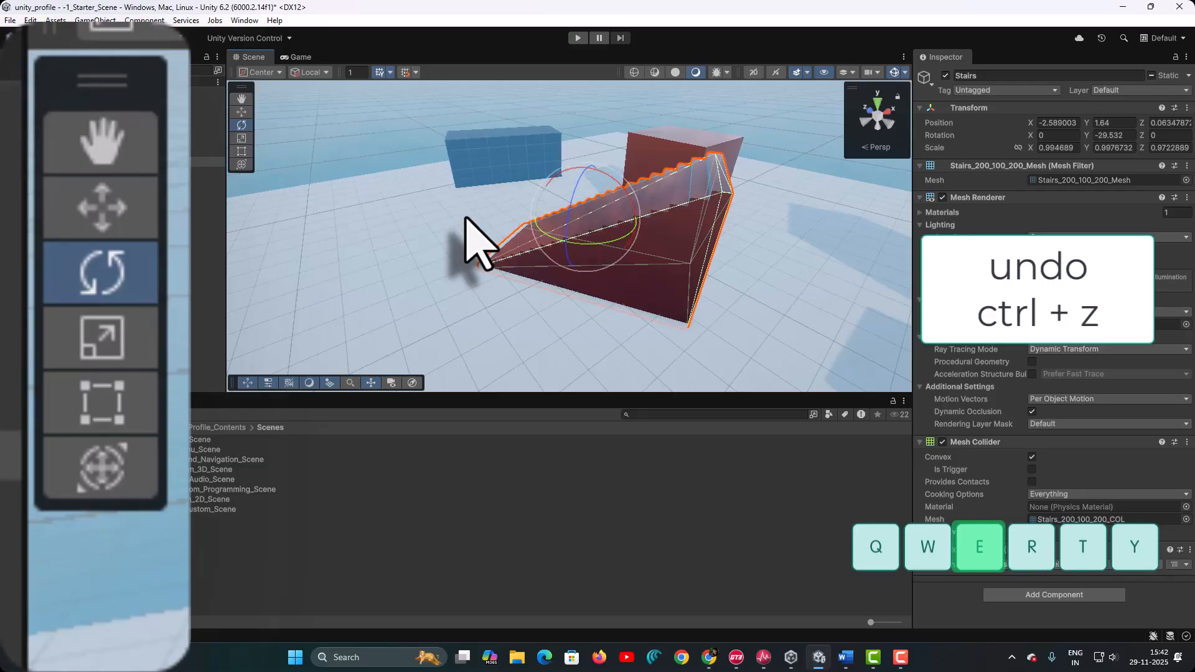
key(ctrl+z)
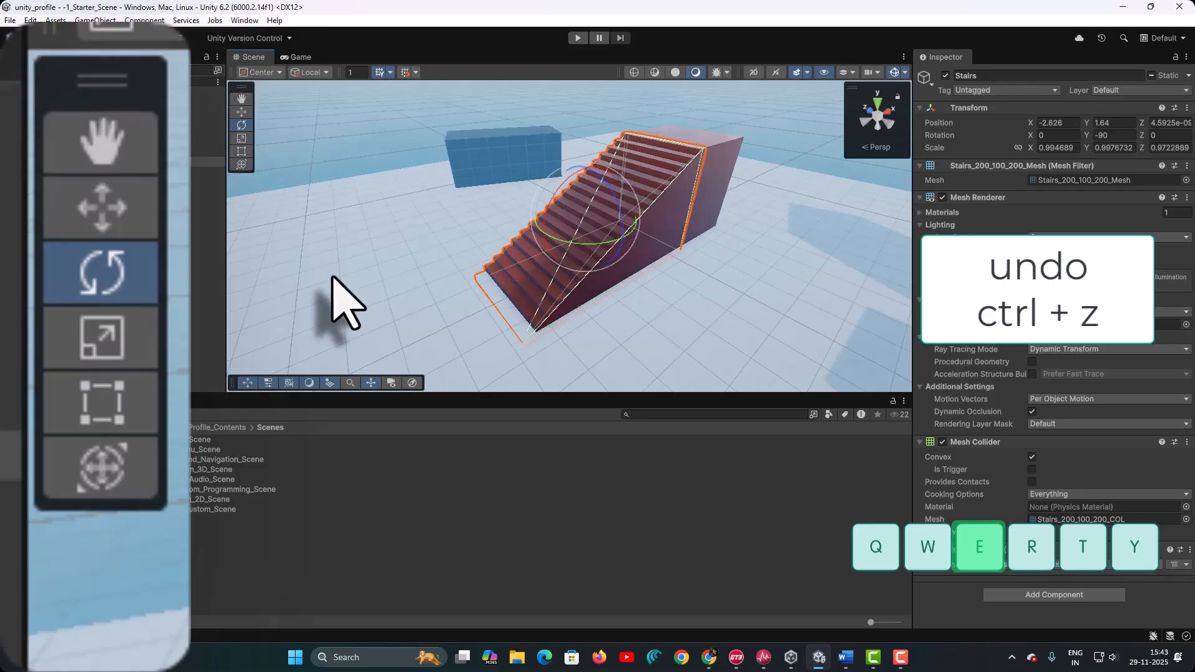
Try scaling the stairs up uniformly to about 2.7 with the Scale tool and undo the scaling
key(r)
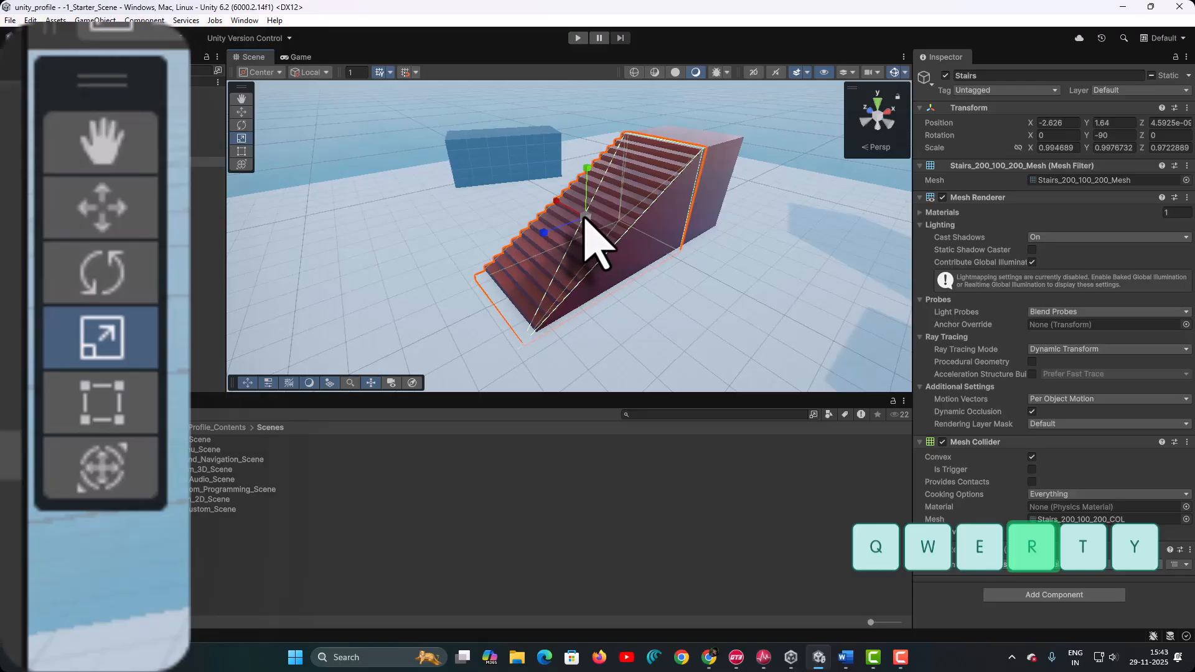
drag(585, 217, 831, 342)
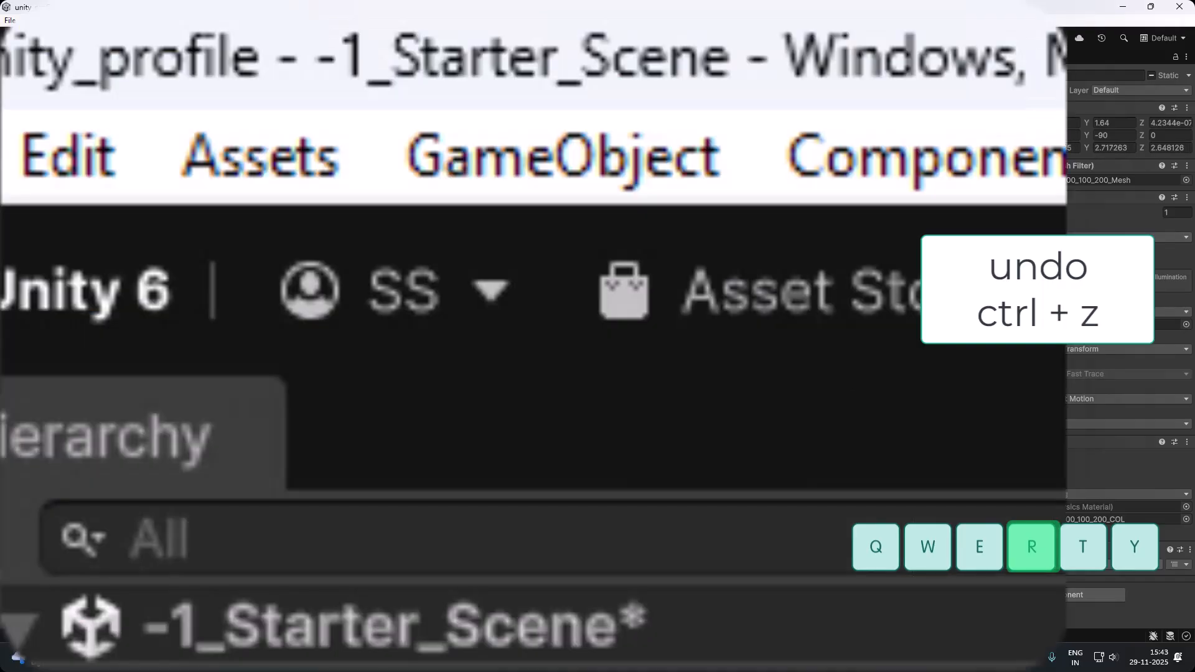
click(63, 159)
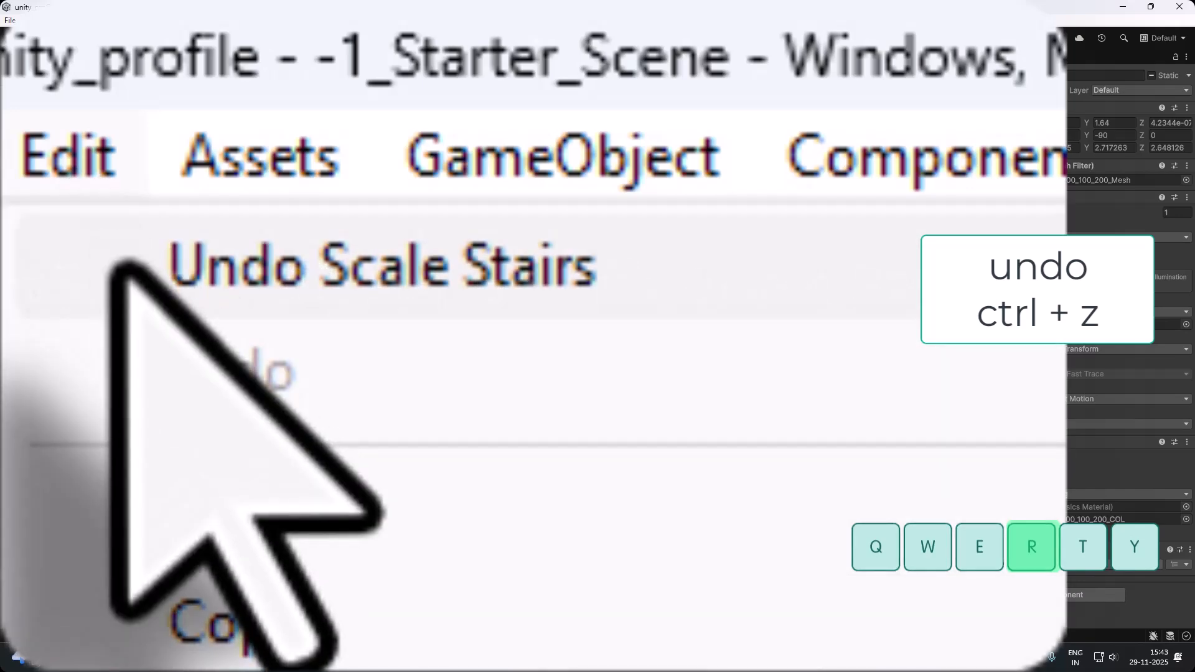
click(133, 273)
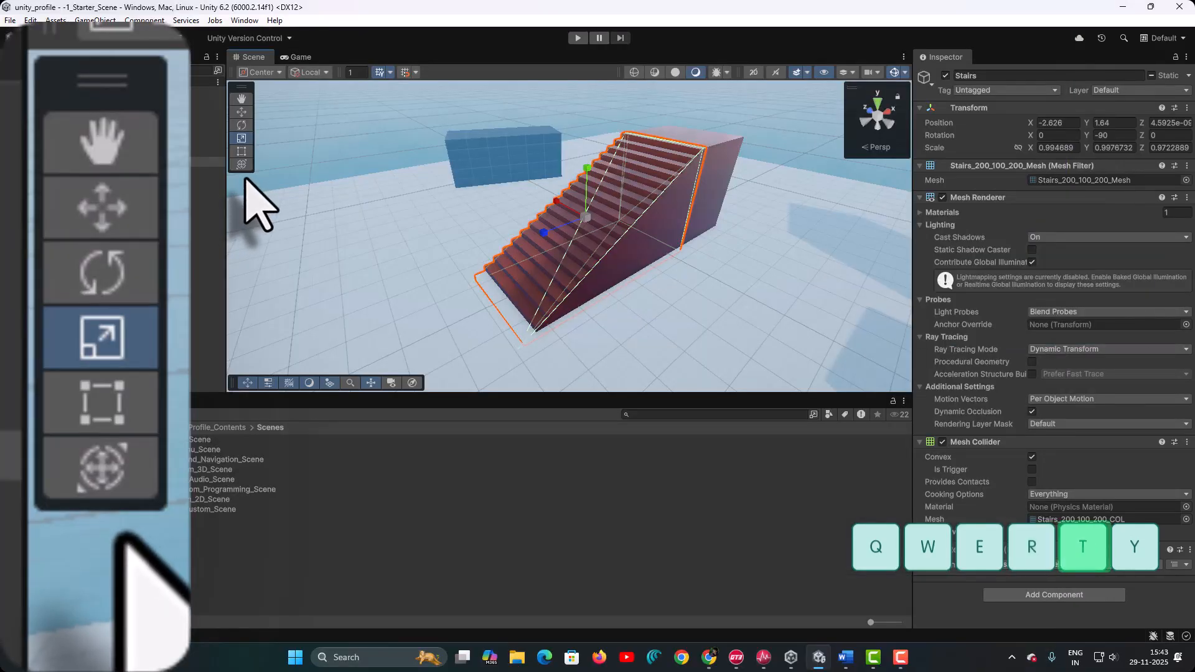
Try stretching the stairs to a Z scale of about 1.35 with the Rect tool and undo the resize
key(t)
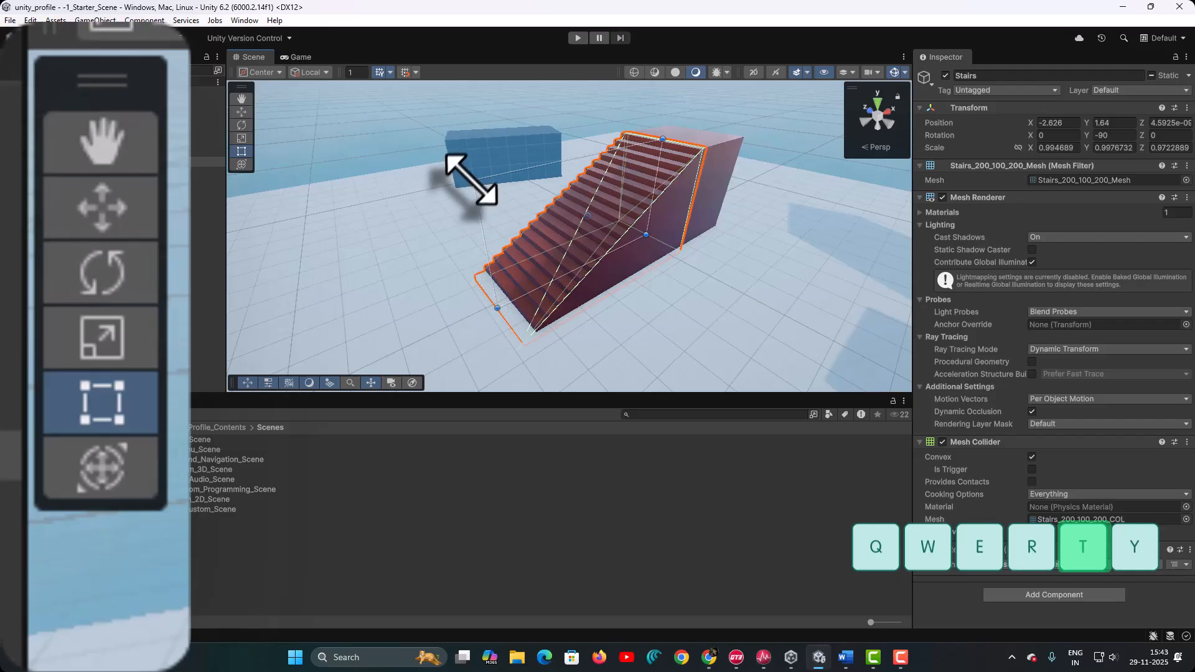
drag(470, 180, 314, 208)
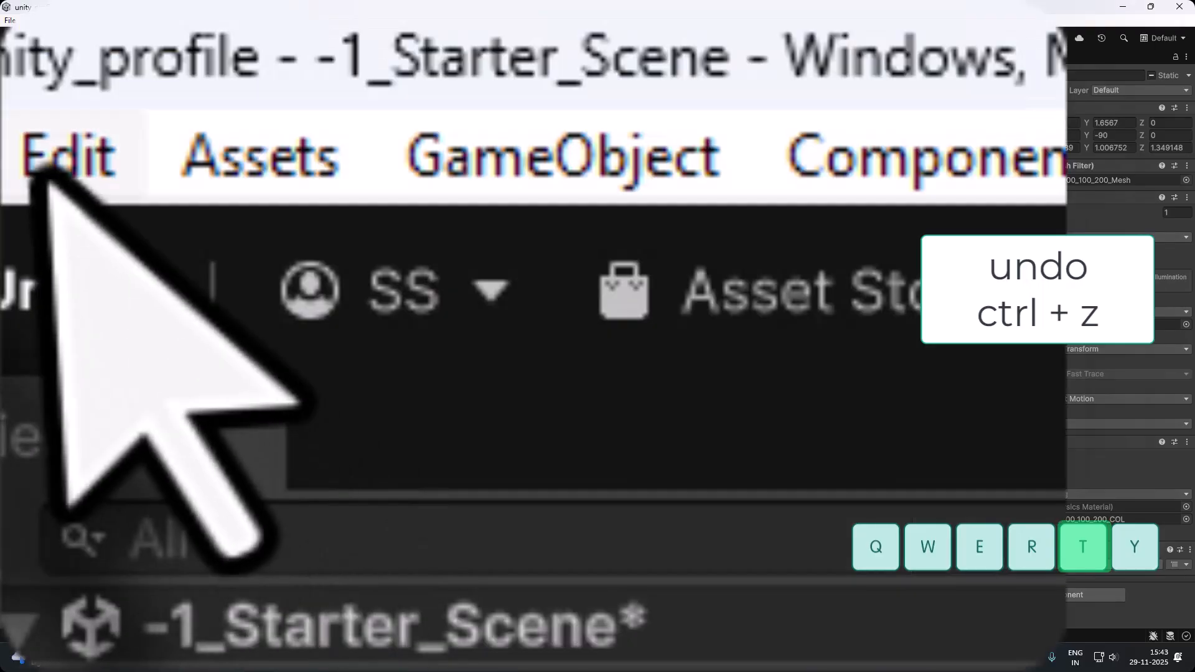
click(27, 23)
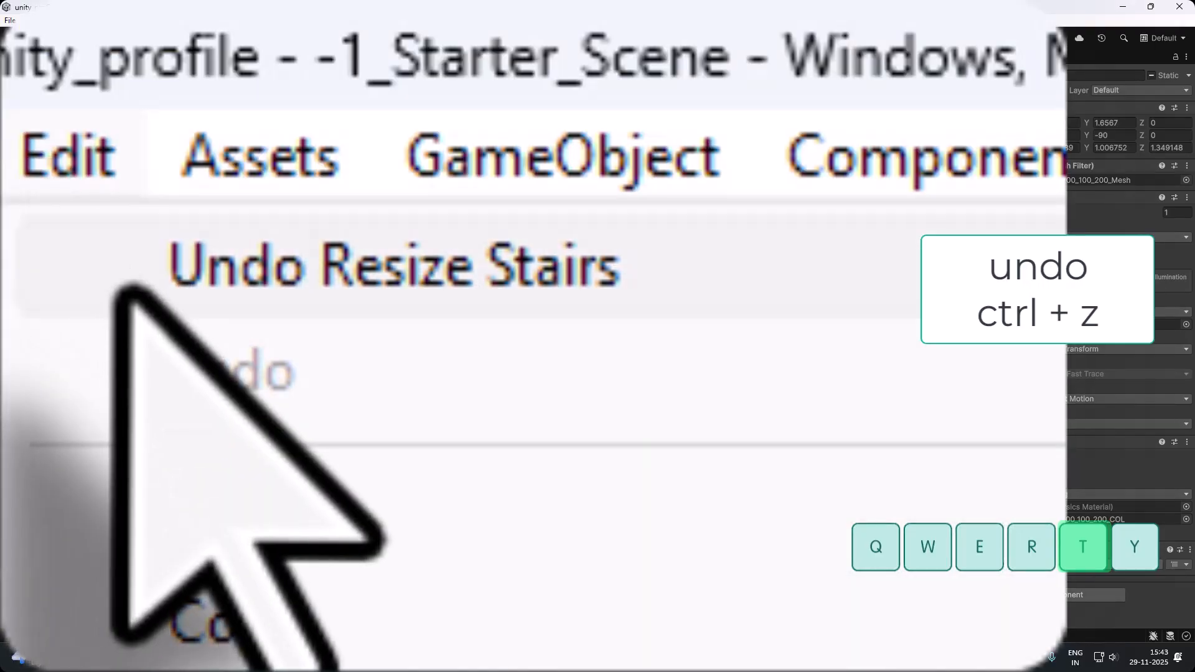
click(43, 35)
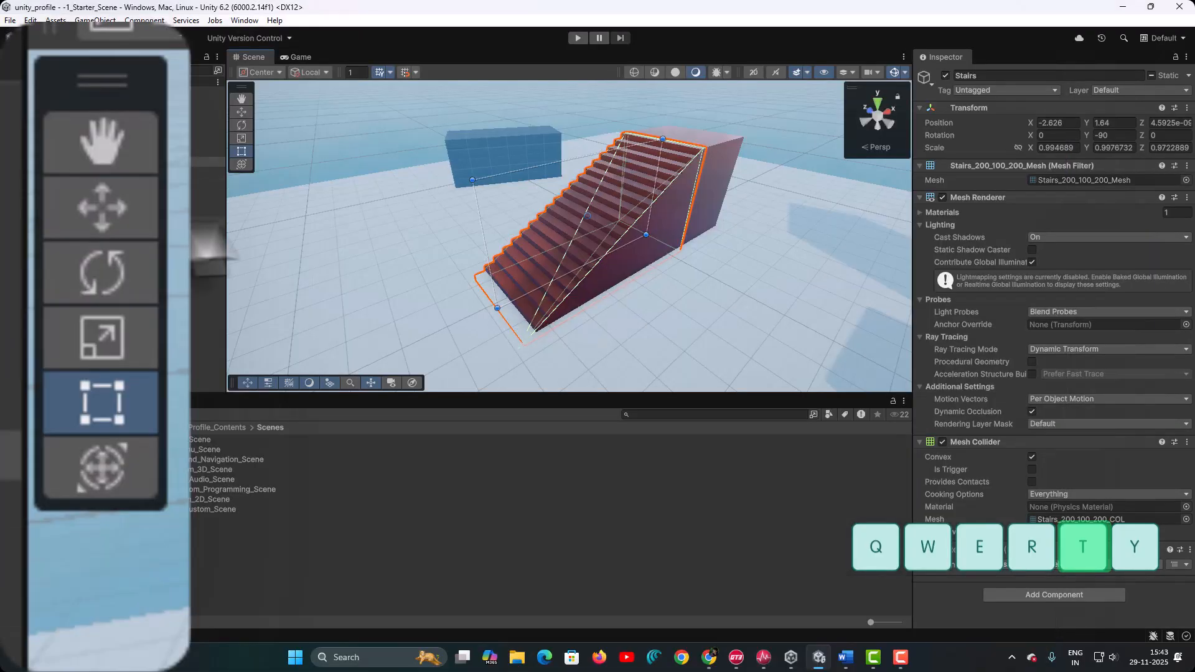
Switch to the combined Transform tool and pan and turn the Scene view around the ground and the stairs
key(y)
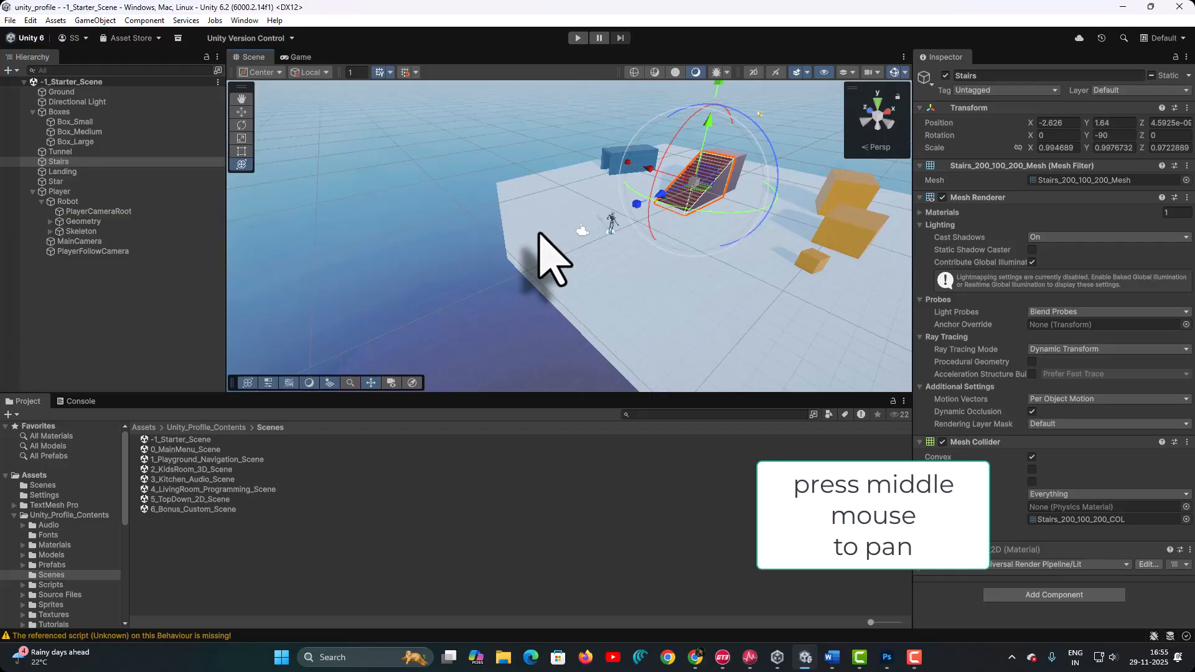
middle_drag(540, 237, 578, 243)
middle_drag(447, 221, 530, 194)
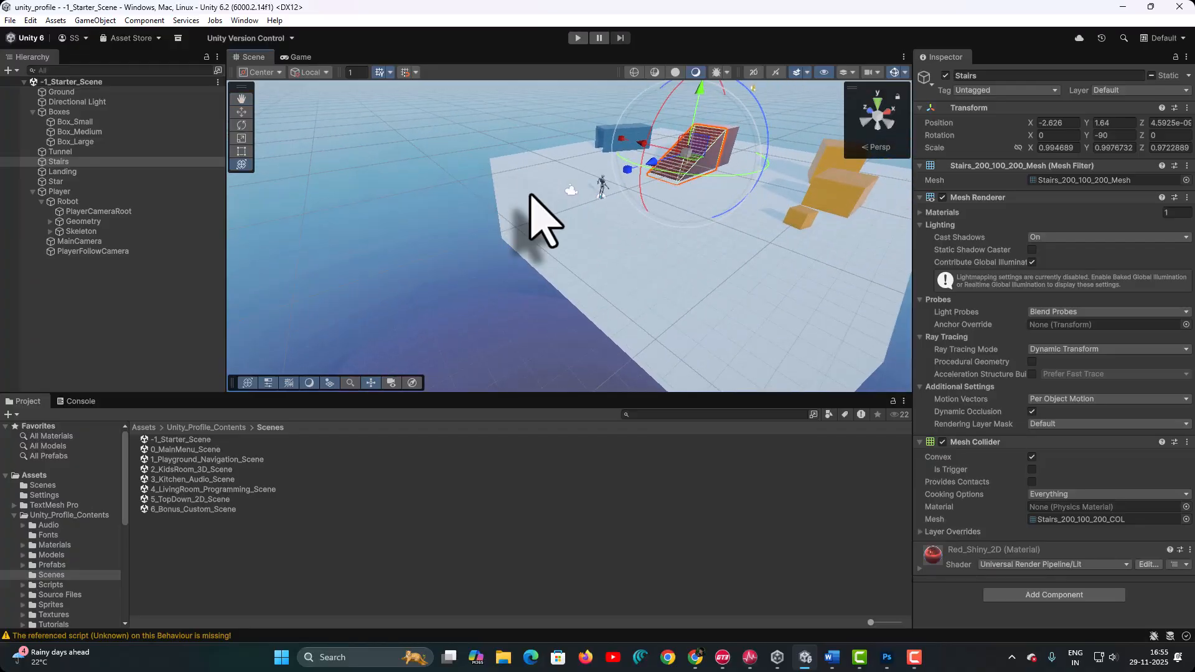
right_drag(530, 195, 492, 173)
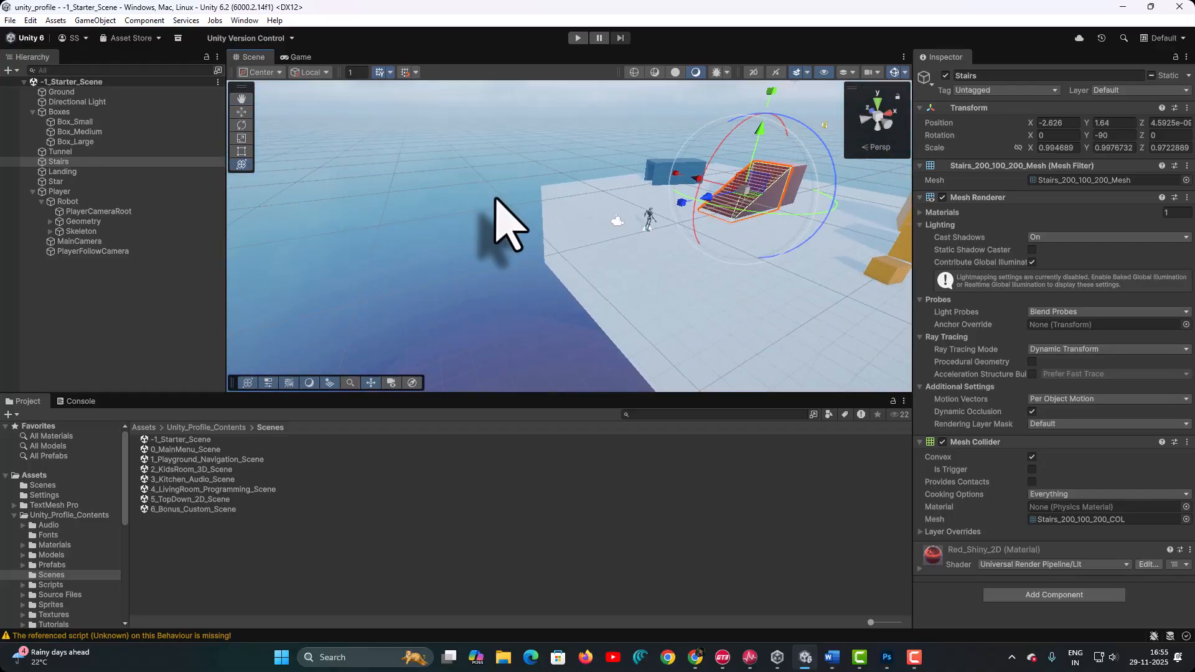
middle_drag(494, 200, 410, 201)
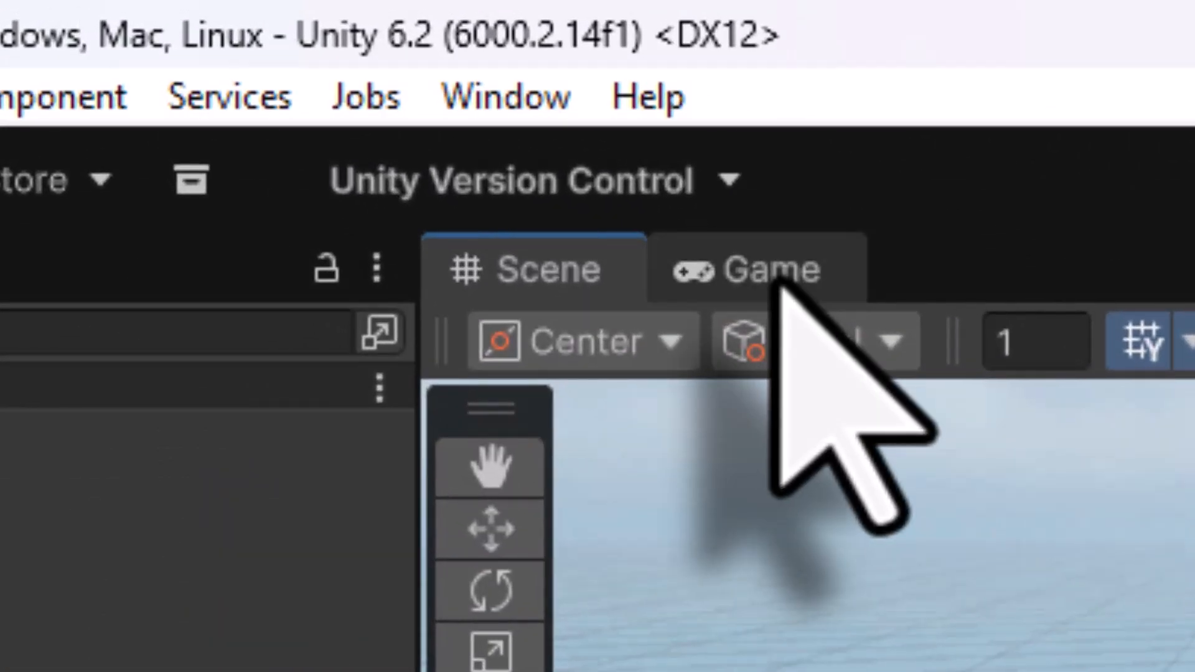
View the scene through the Game view and return to the Scene view
click(775, 283)
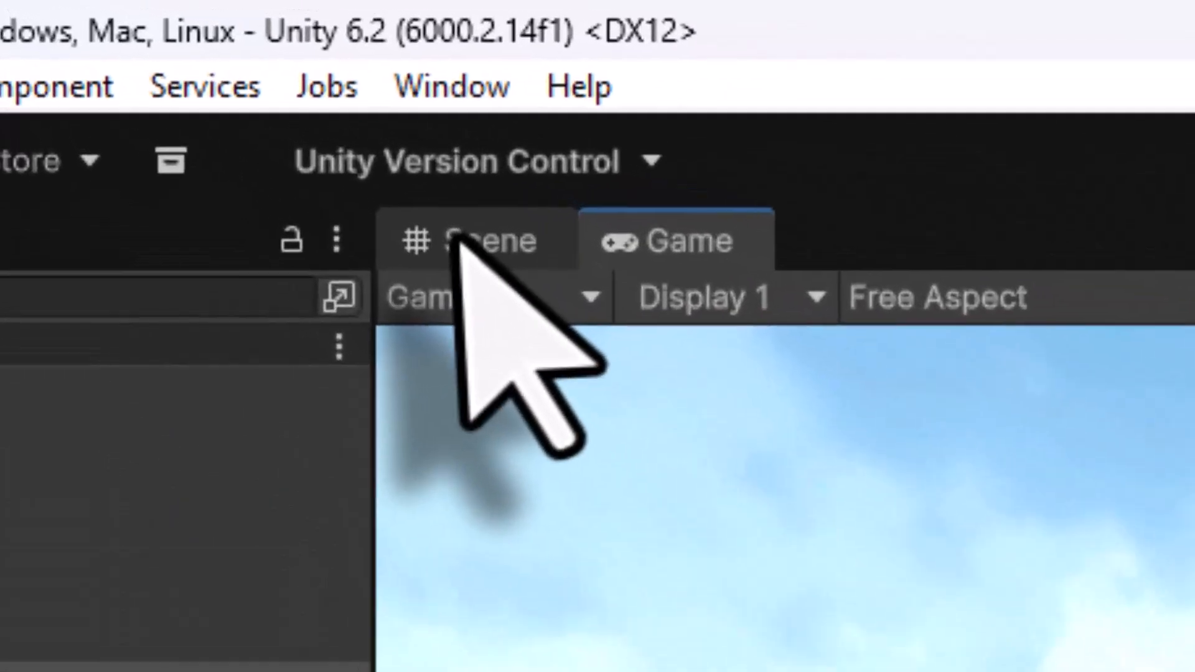
click(279, 150)
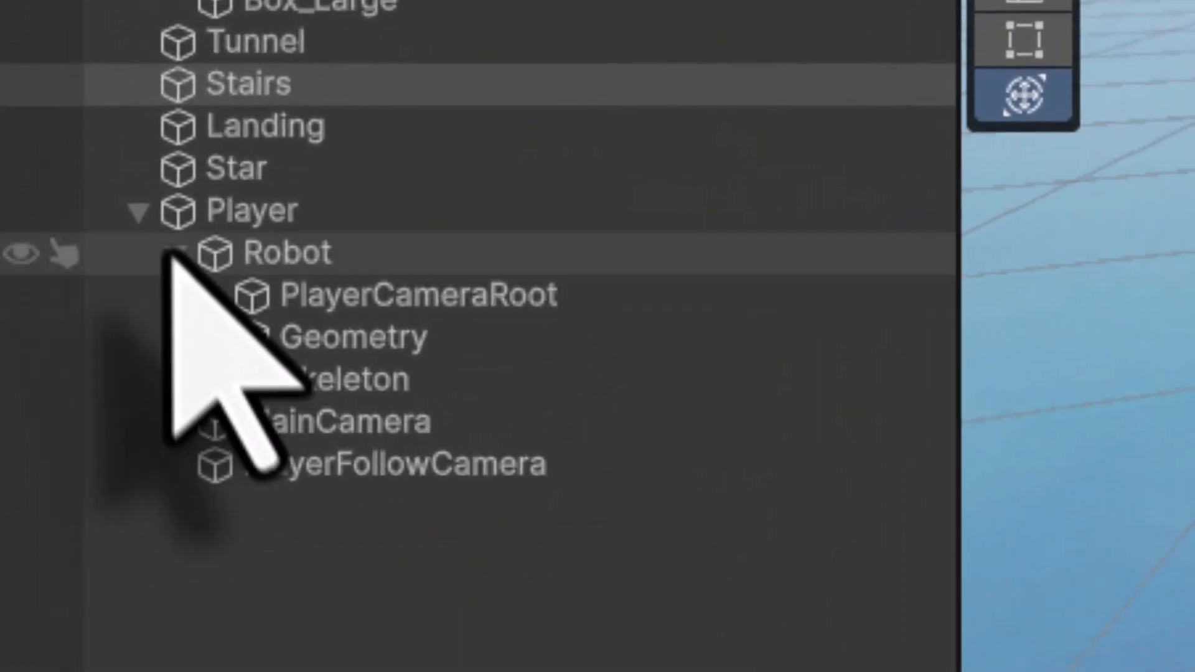
Select MainCamera under Player and show the Cameras preview overlay in the Scene view
click(139, 212)
click(139, 212)
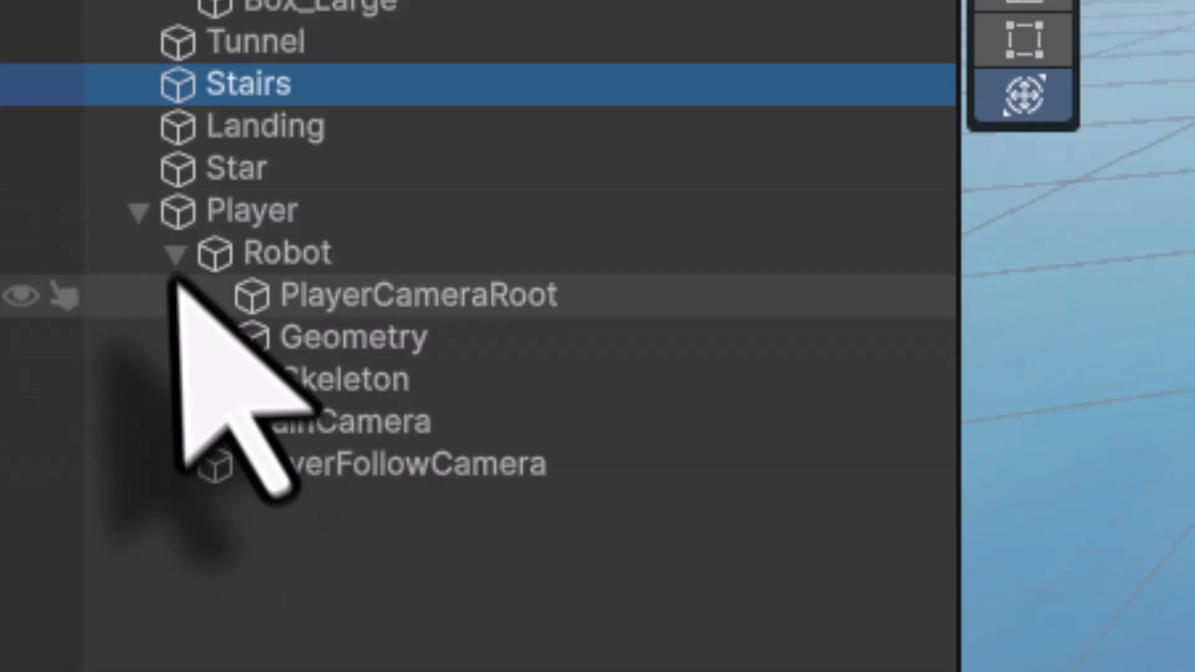
click(292, 425)
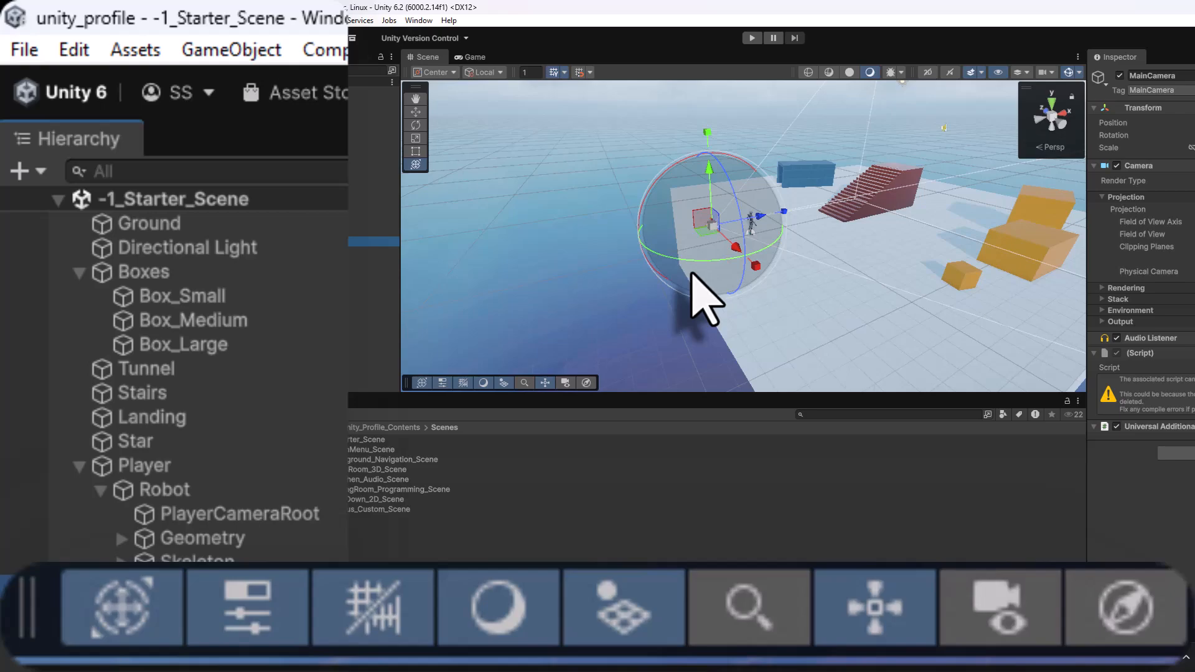
click(565, 383)
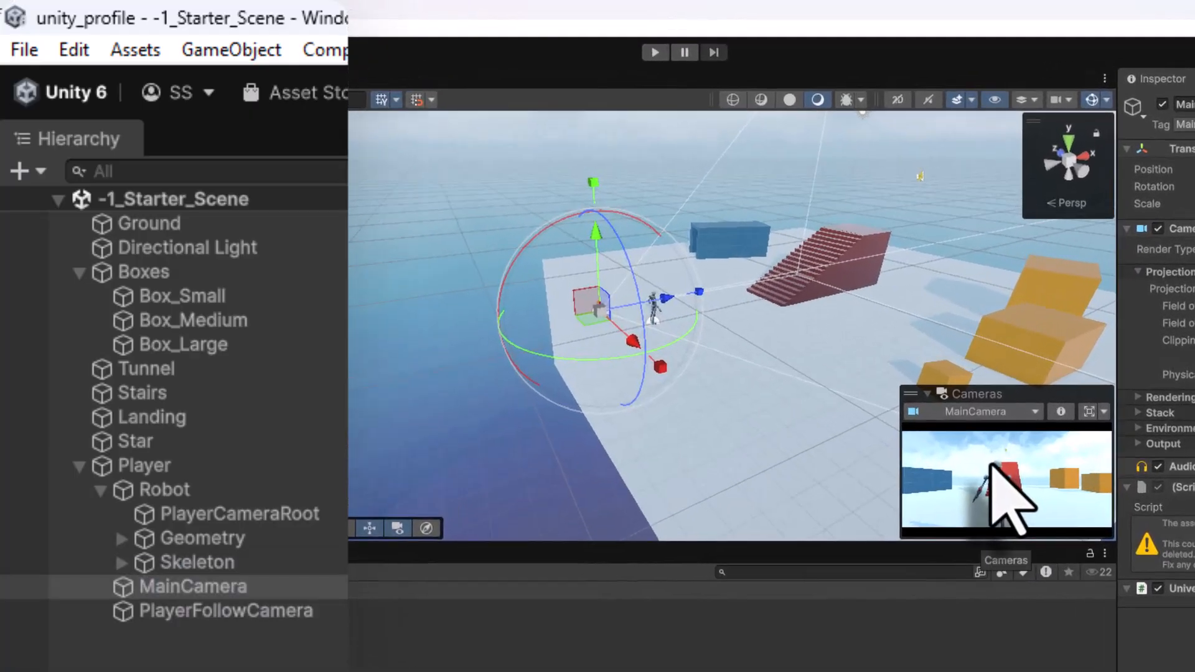
Try moving MainCamera along its red axis while watching its preview, and undo the move
drag(633, 342, 632, 340)
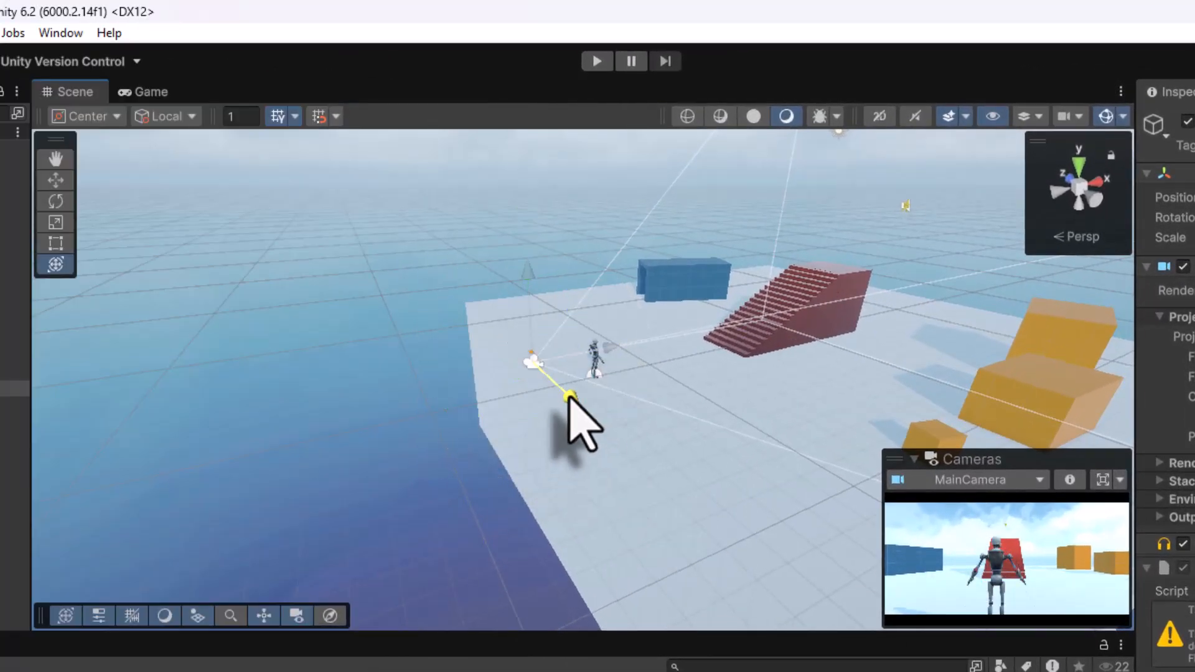
drag(568, 396, 545, 412)
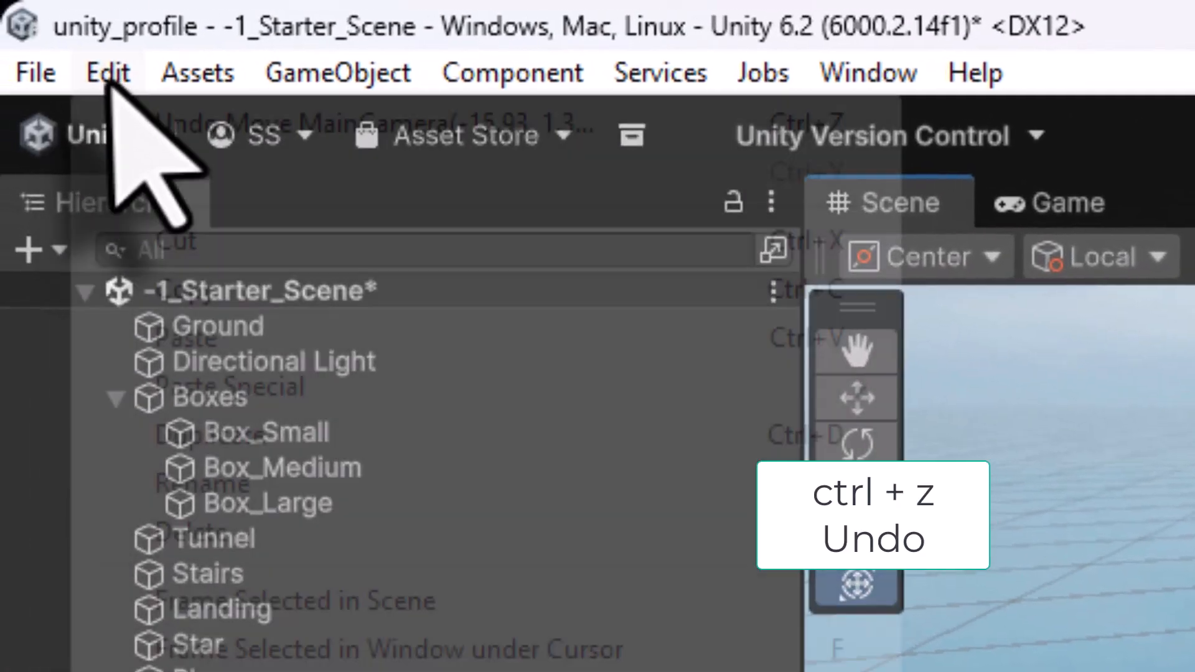
click(0, 32)
click(118, 127)
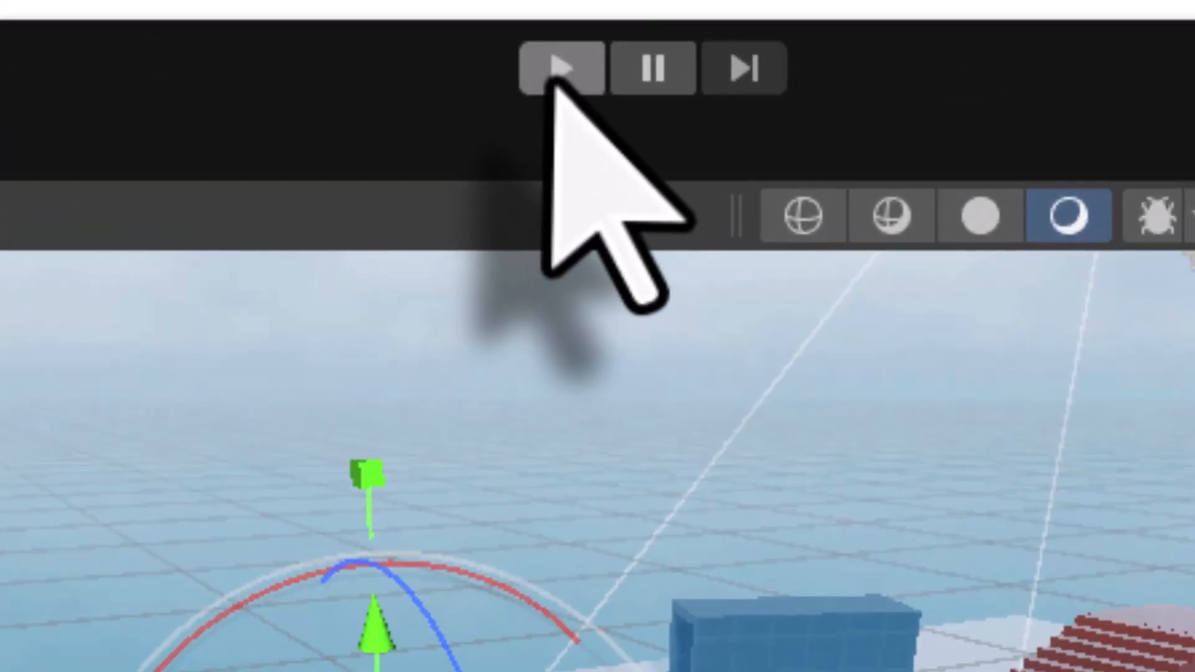
Enter Play mode and walk the robot forward, left, right and back toward the camera, returning it to the middle
click(554, 69)
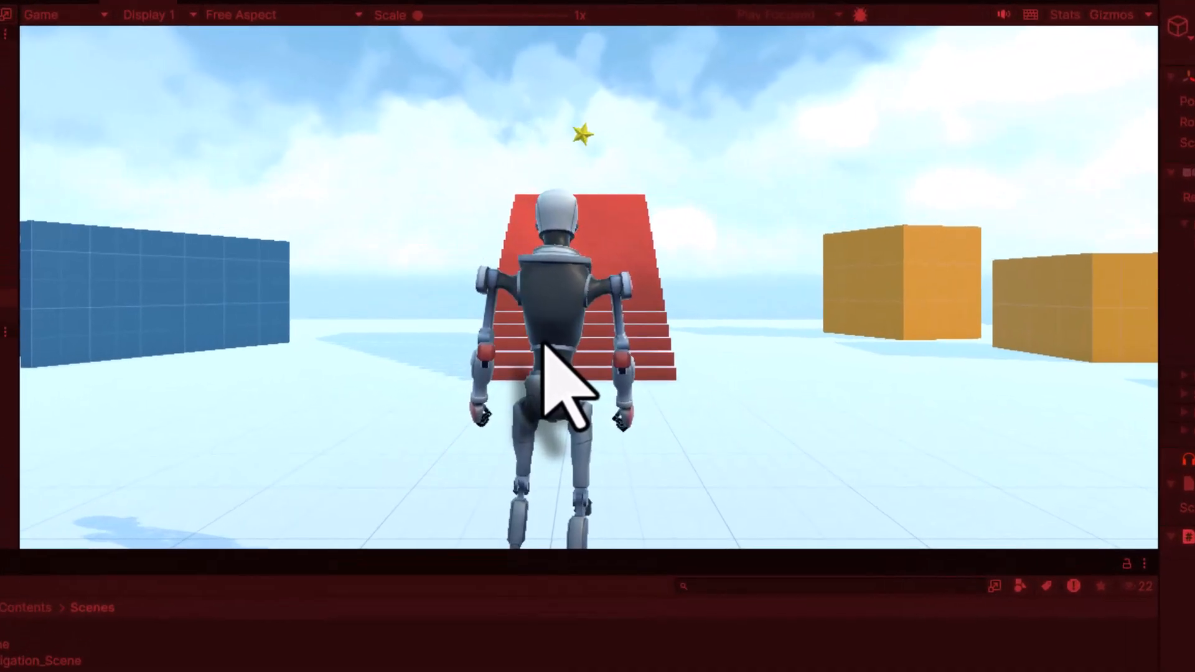
key(w)
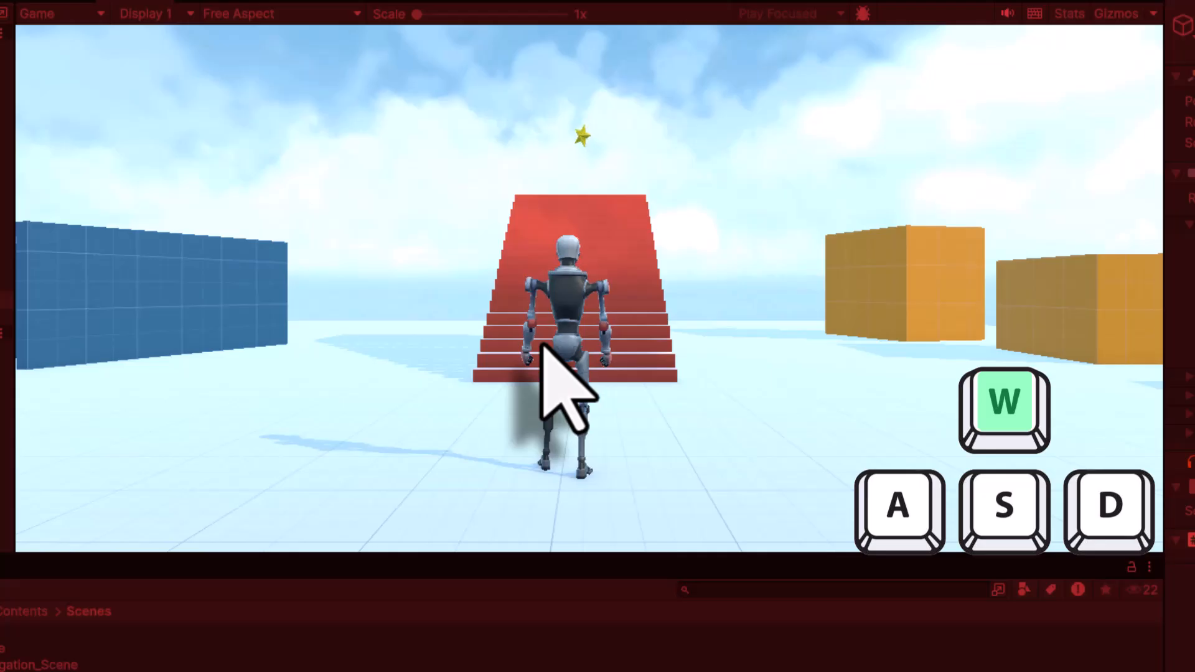
key(a)
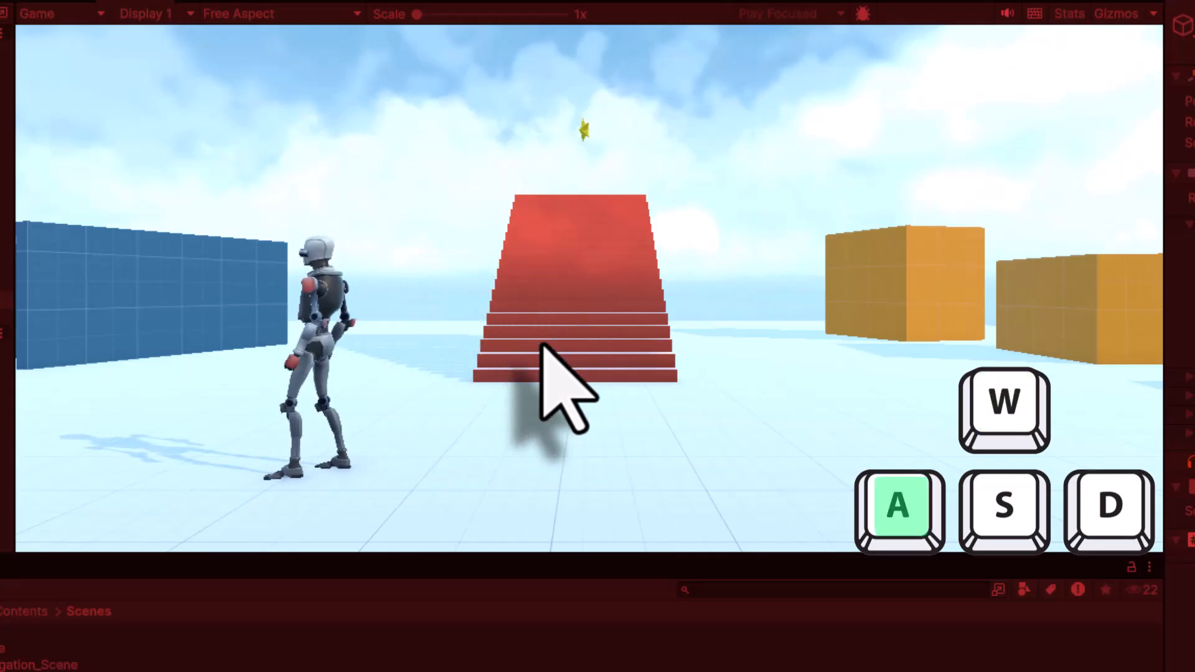
key(d)
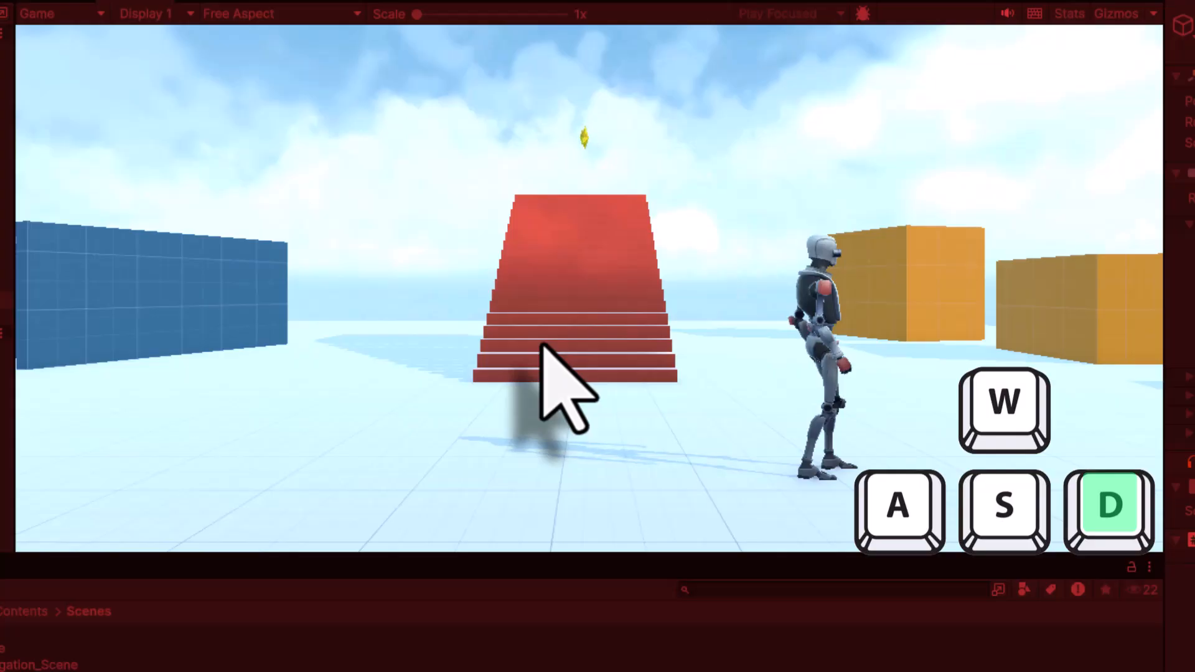
key(s)
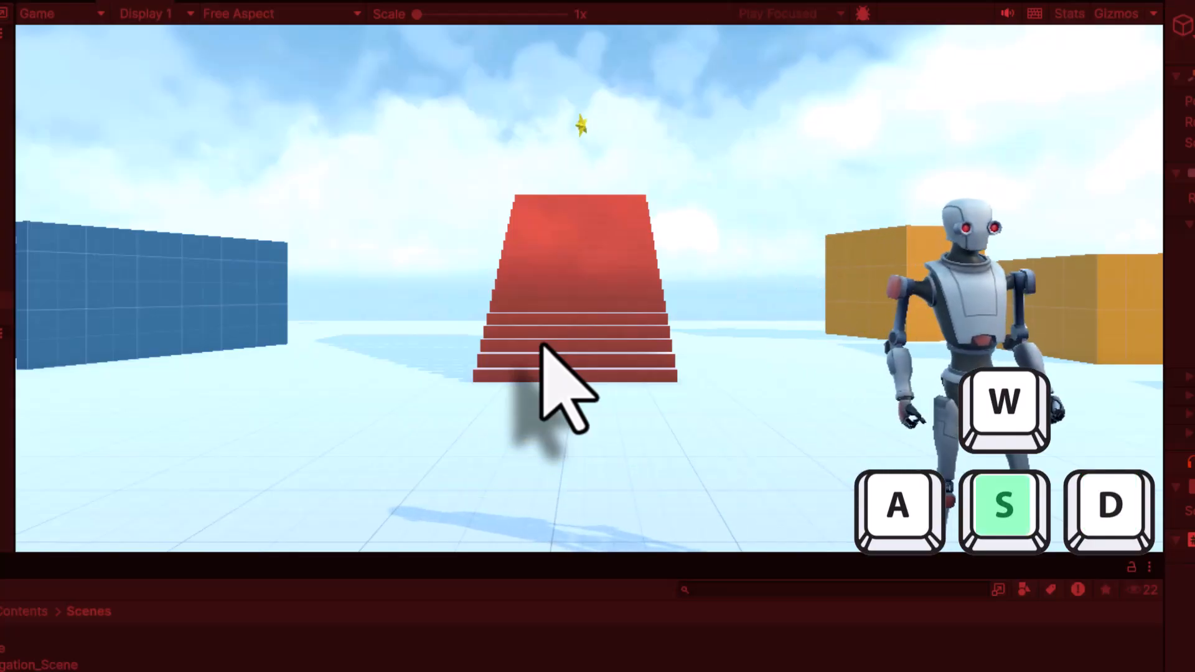
key(a)
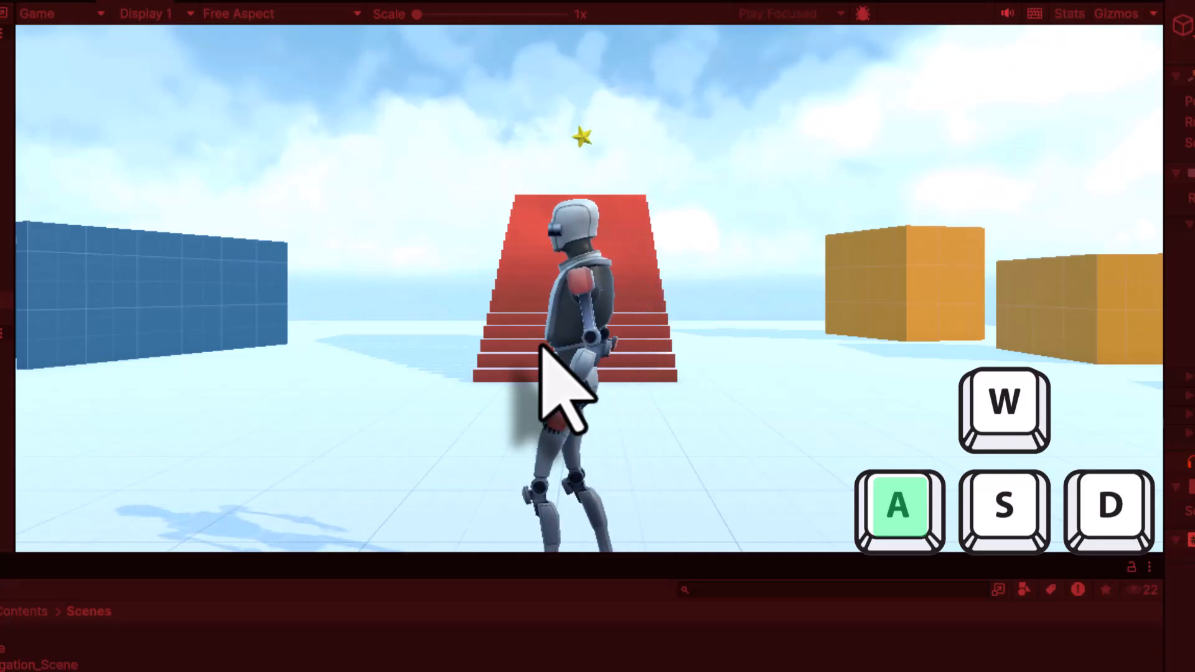
Sprint the robot forward toward the stairs and back toward the camera
key(w)
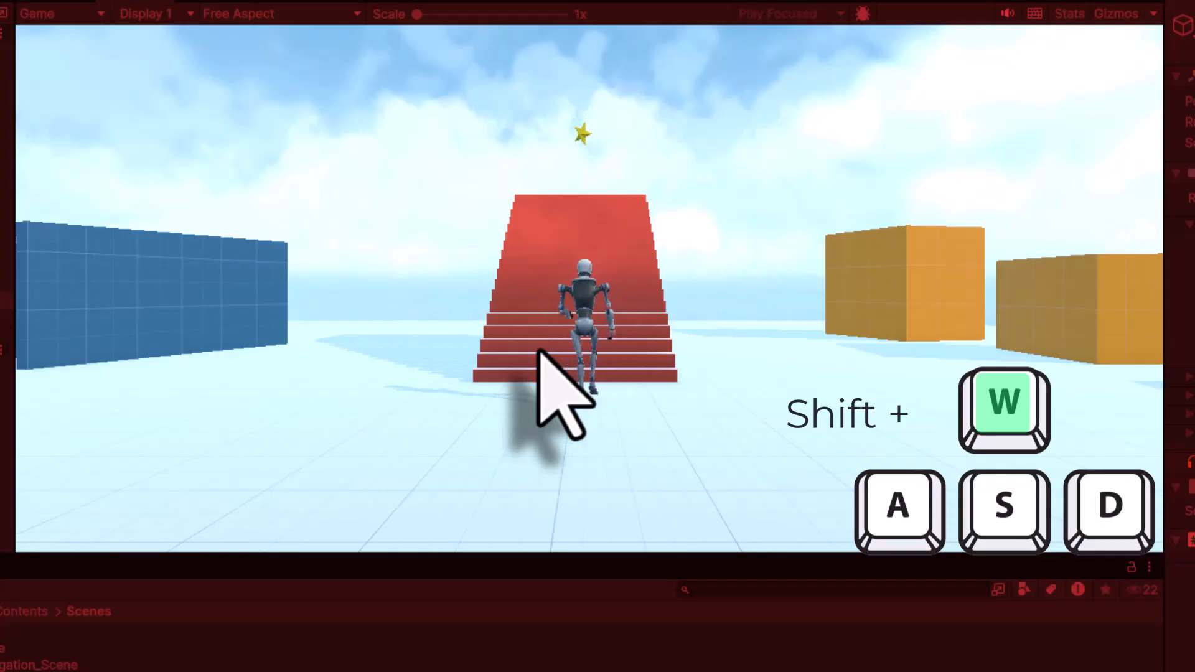
key(s)
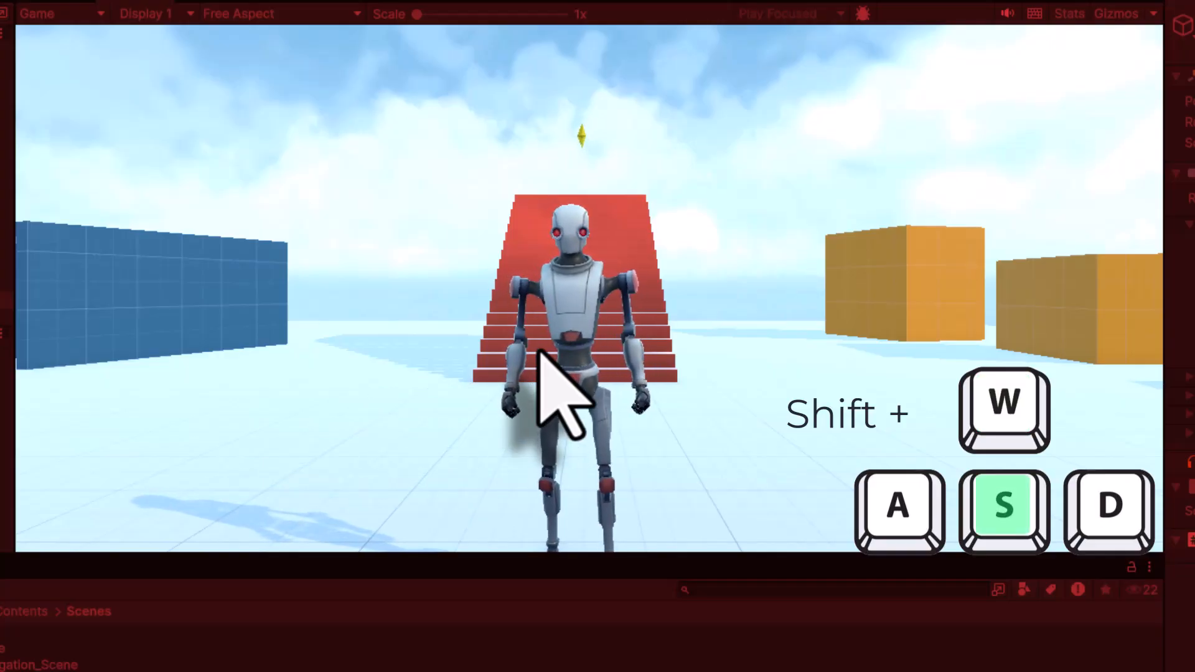
Test the robot's jump and its sprint toward the stairs and star, and exit Play mode
key(space)
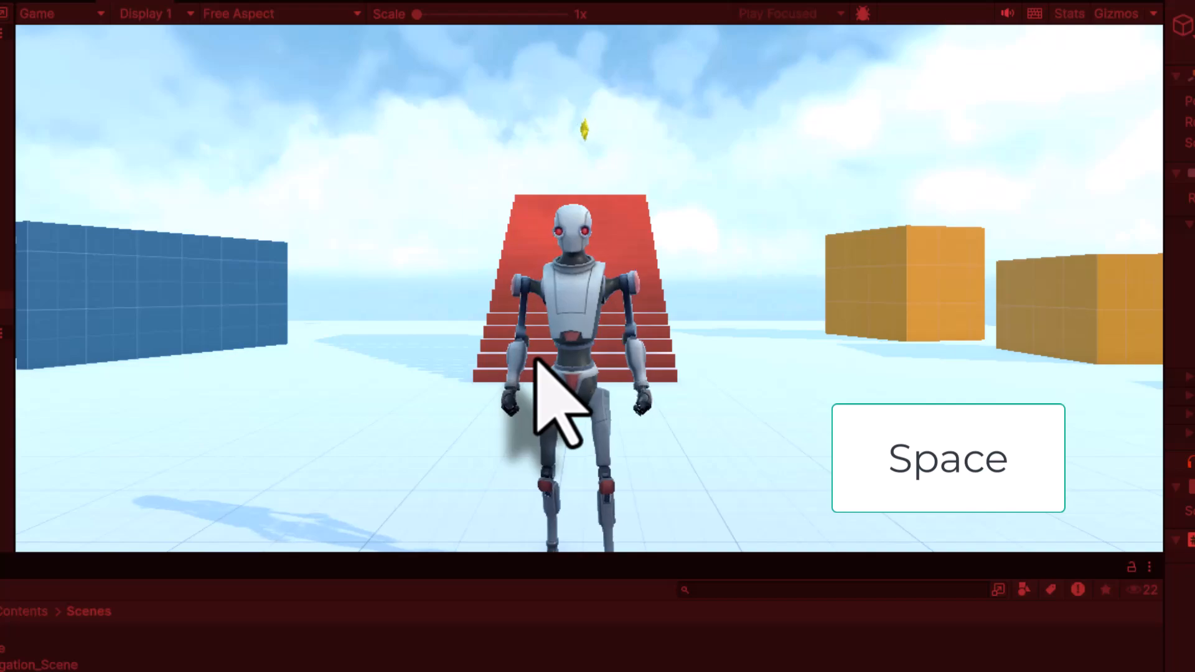
key(space)
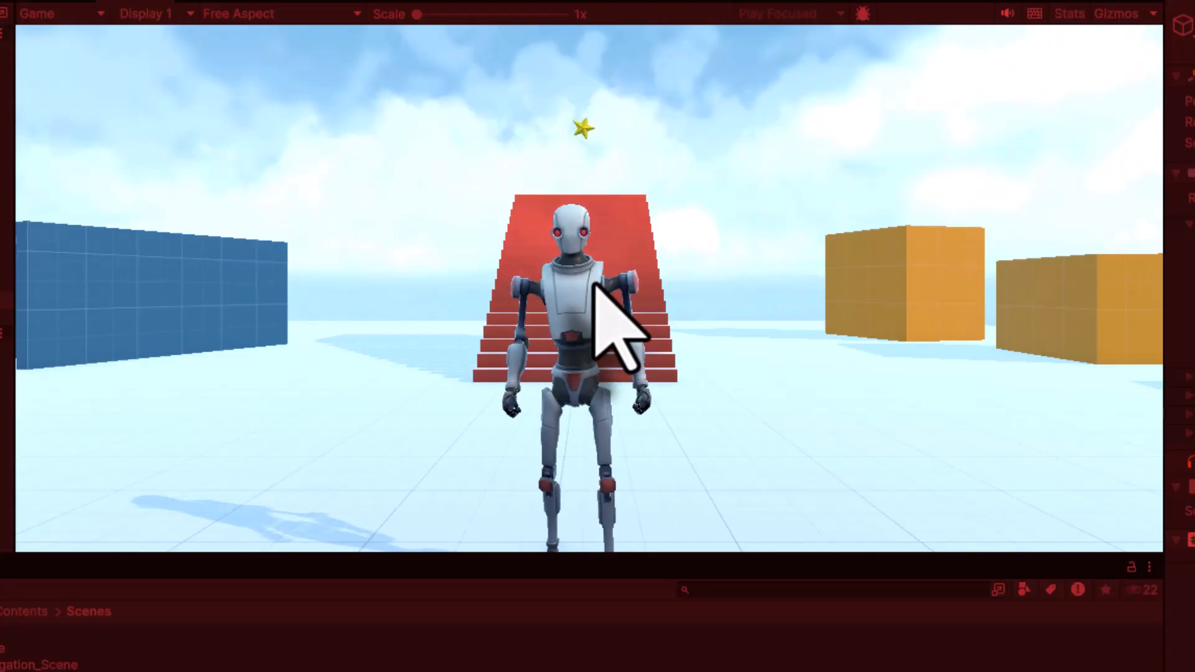
key(w)
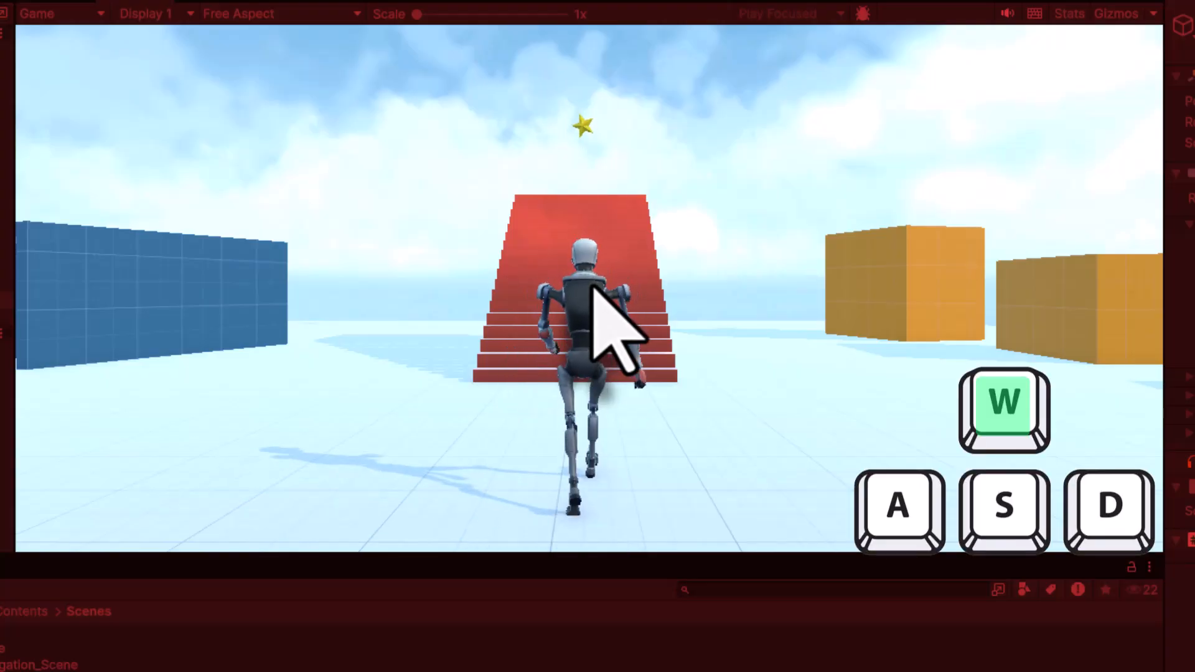
key(shift)
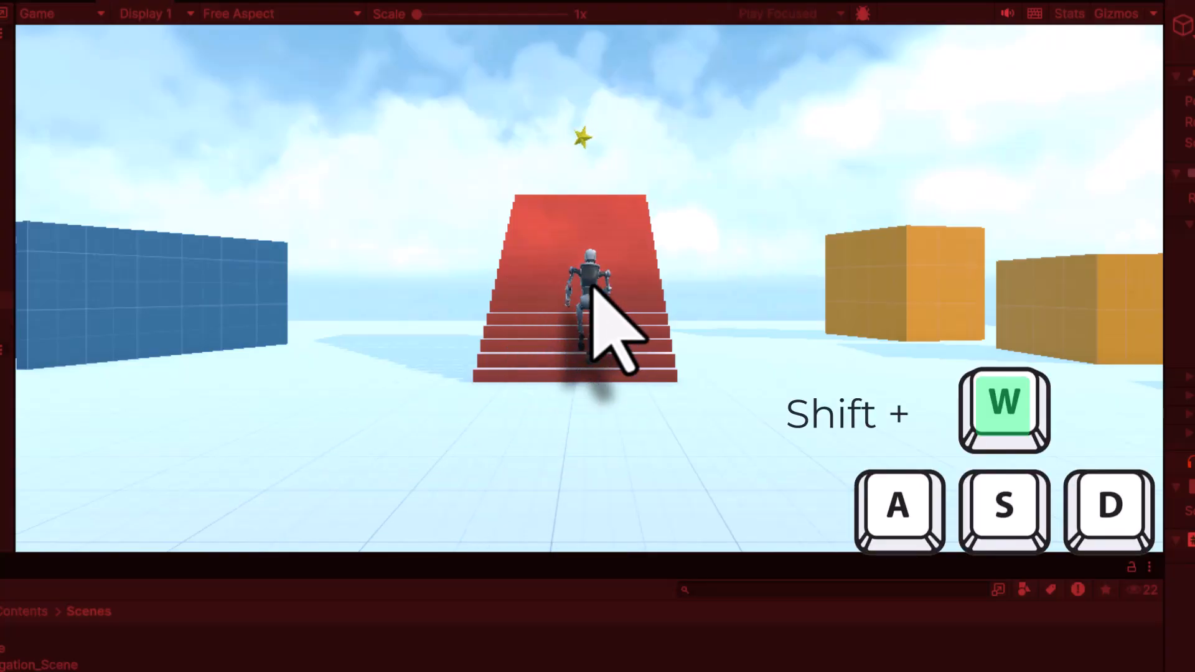
key(space)
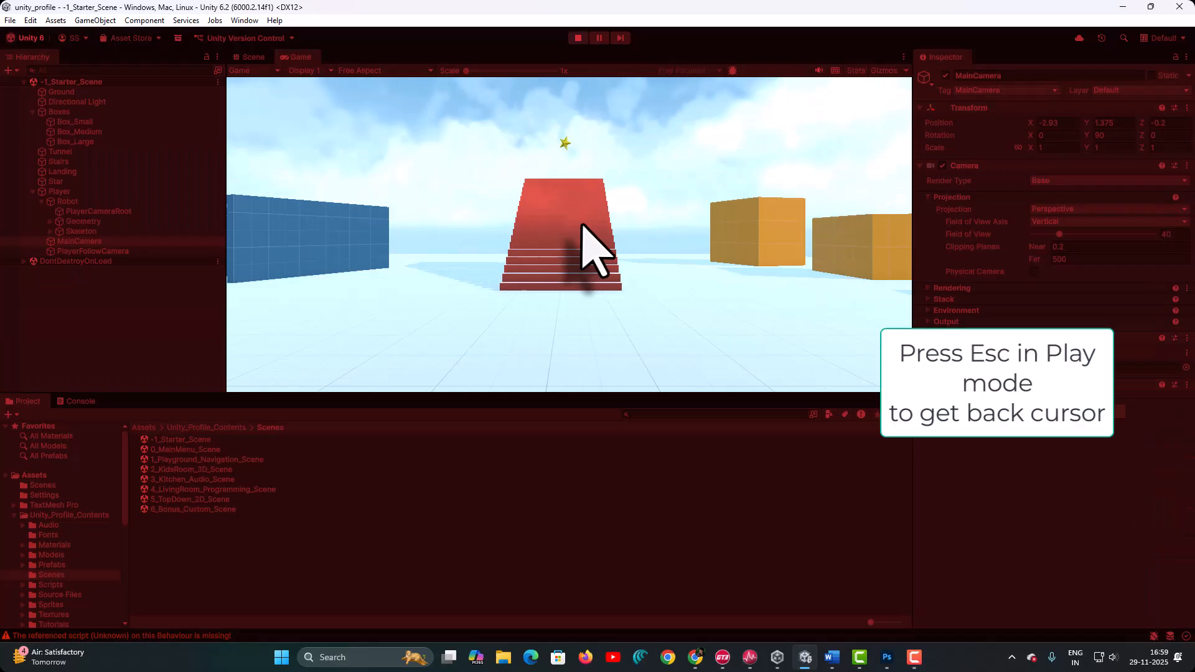
click(577, 38)
click(577, 38)
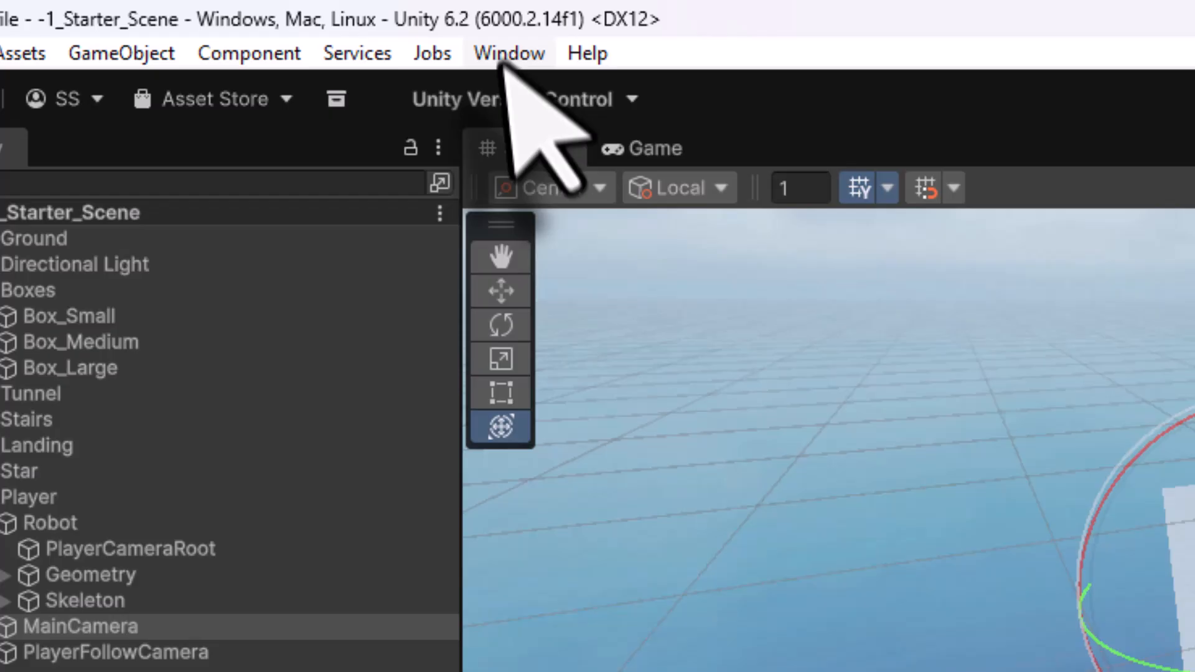
Open the Package Manager and search the Unity Registry for "cinemachine"
click(242, 21)
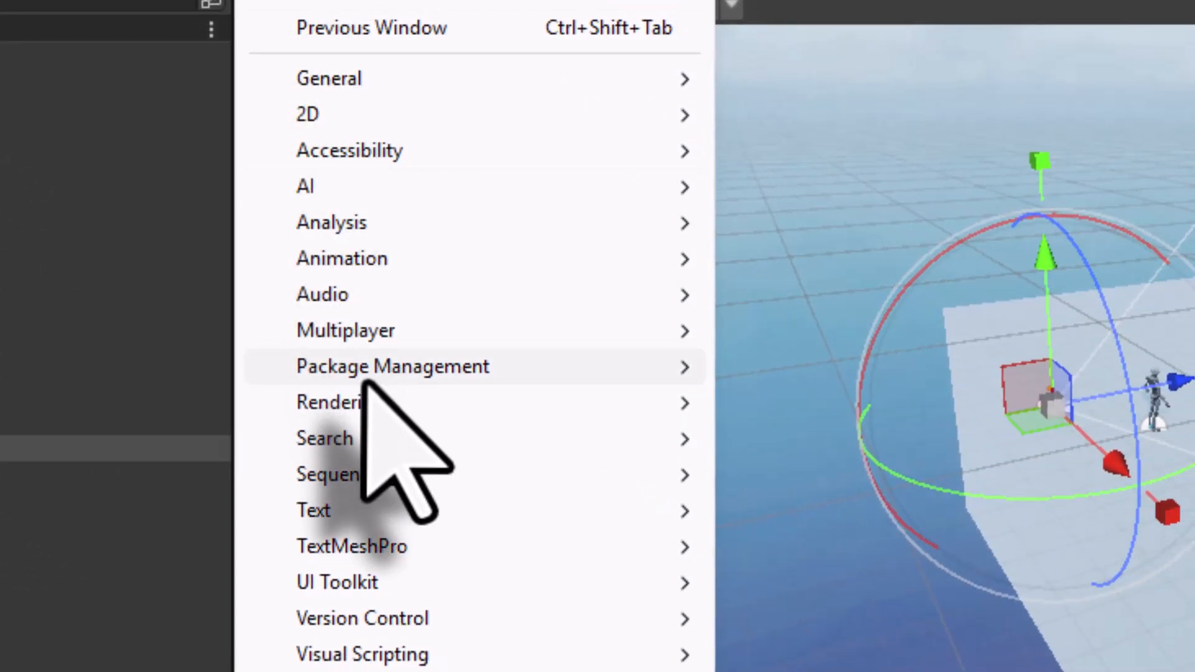
mouse_move(366, 381)
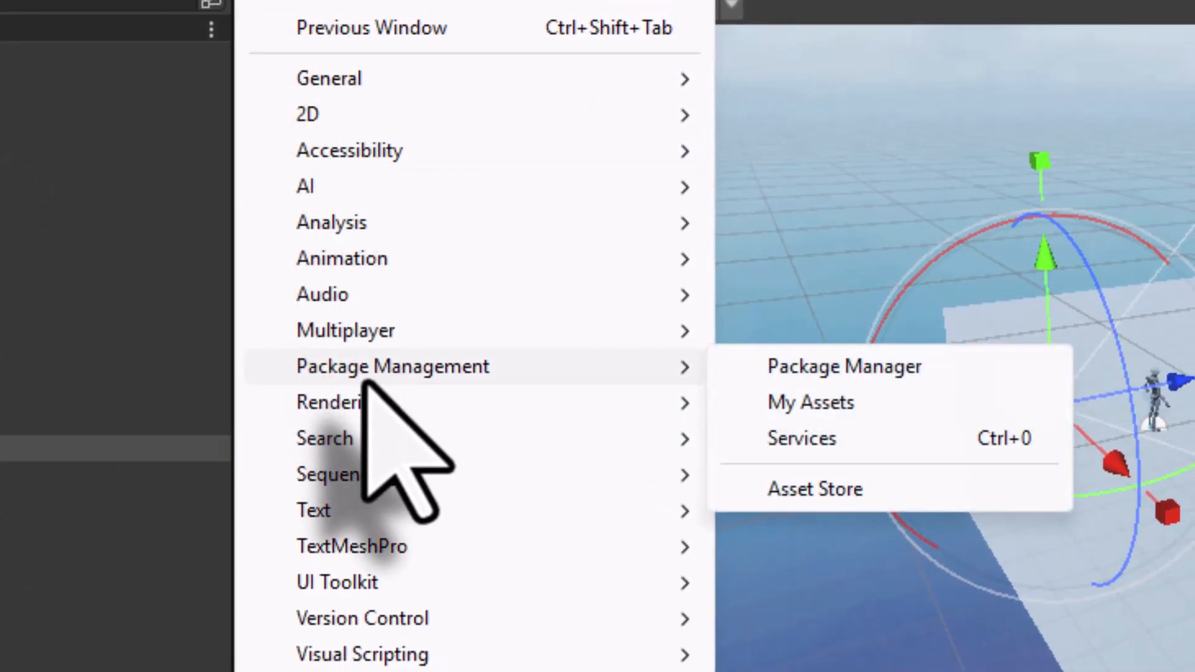
click(795, 370)
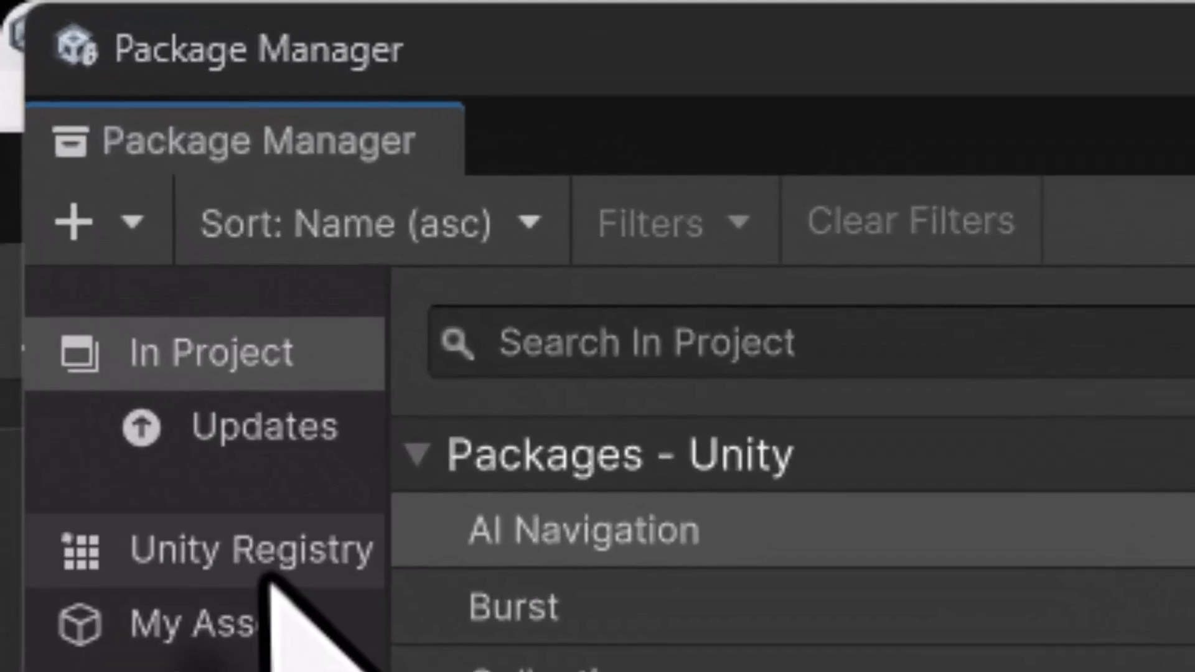
click(79, 169)
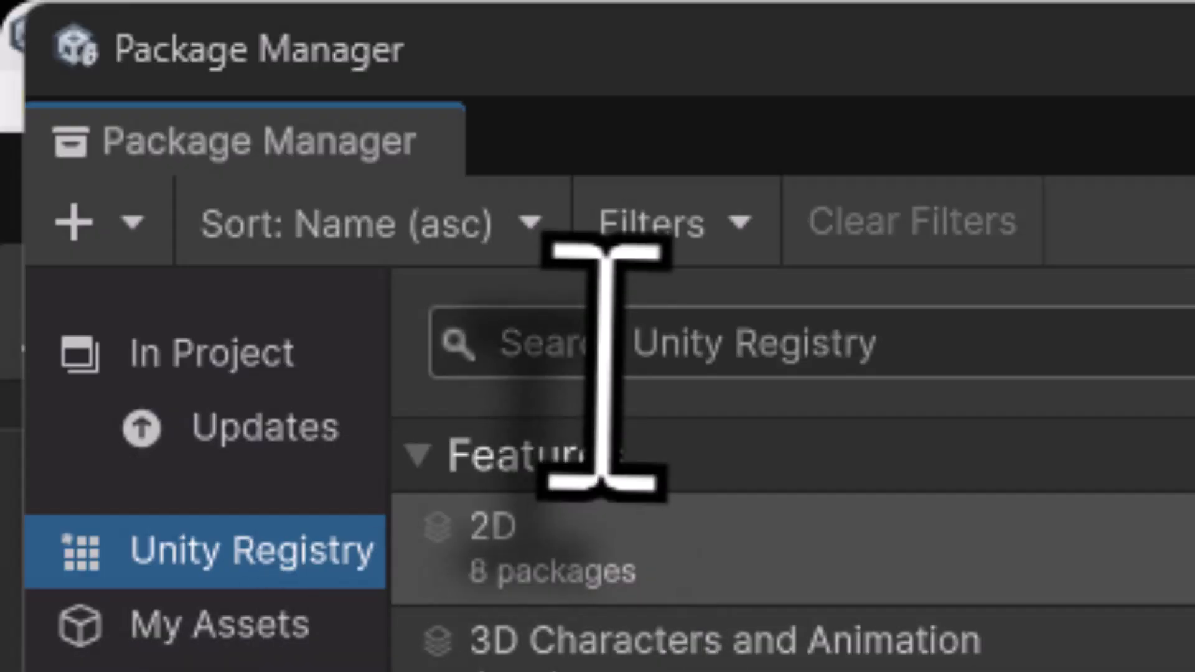
click(603, 361)
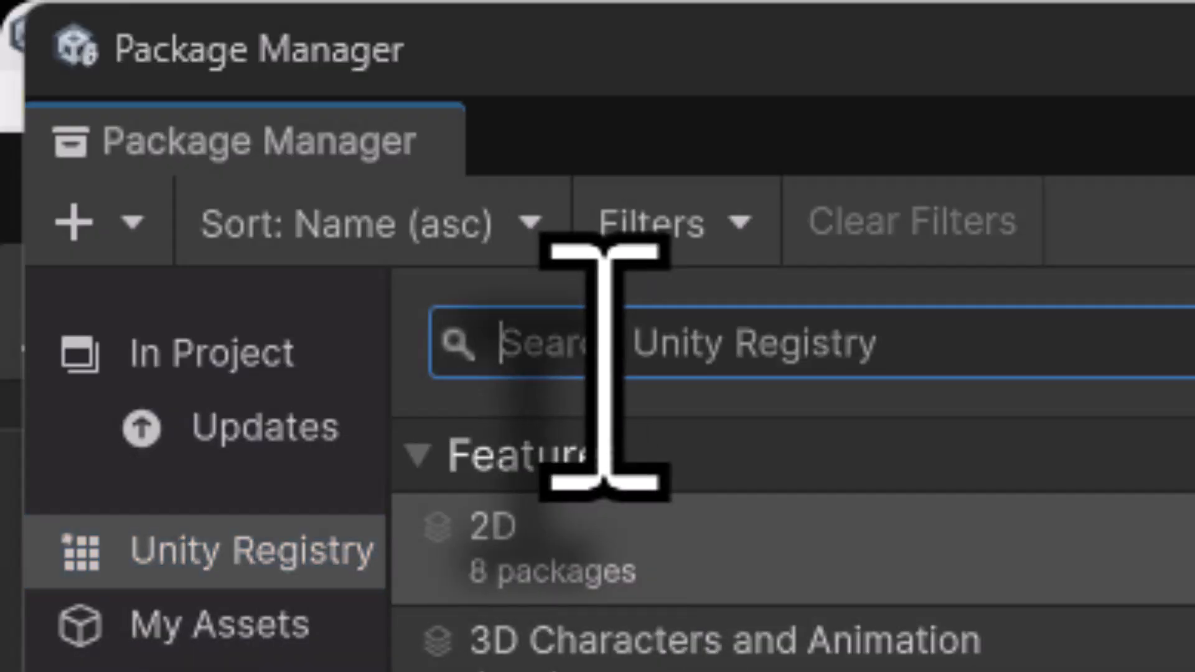
text(cinemachine)
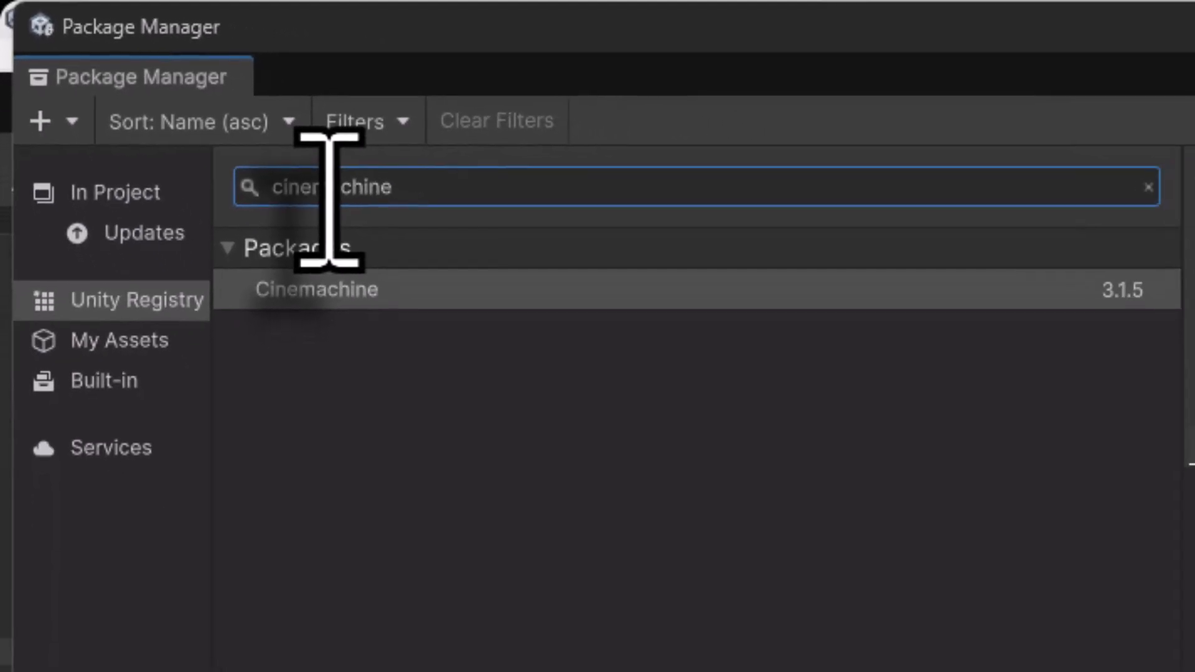
Install the Cinemachine 3.1.5 package into the project and close the Package Manager
click(298, 287)
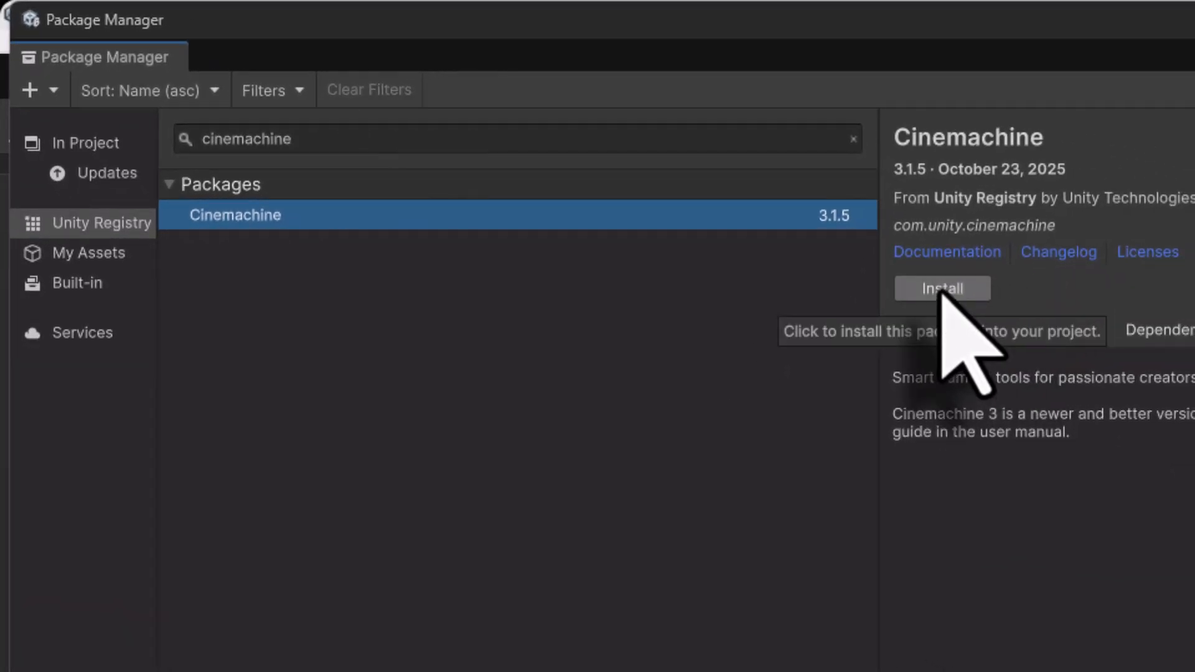
click(941, 290)
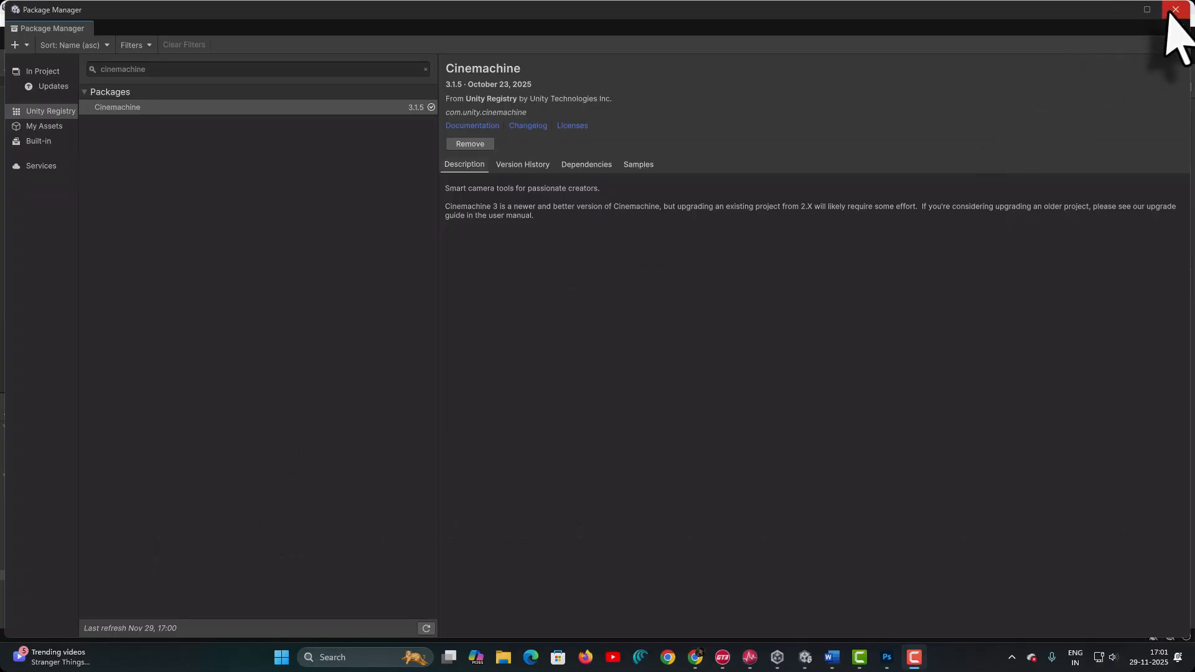
click(1175, 10)
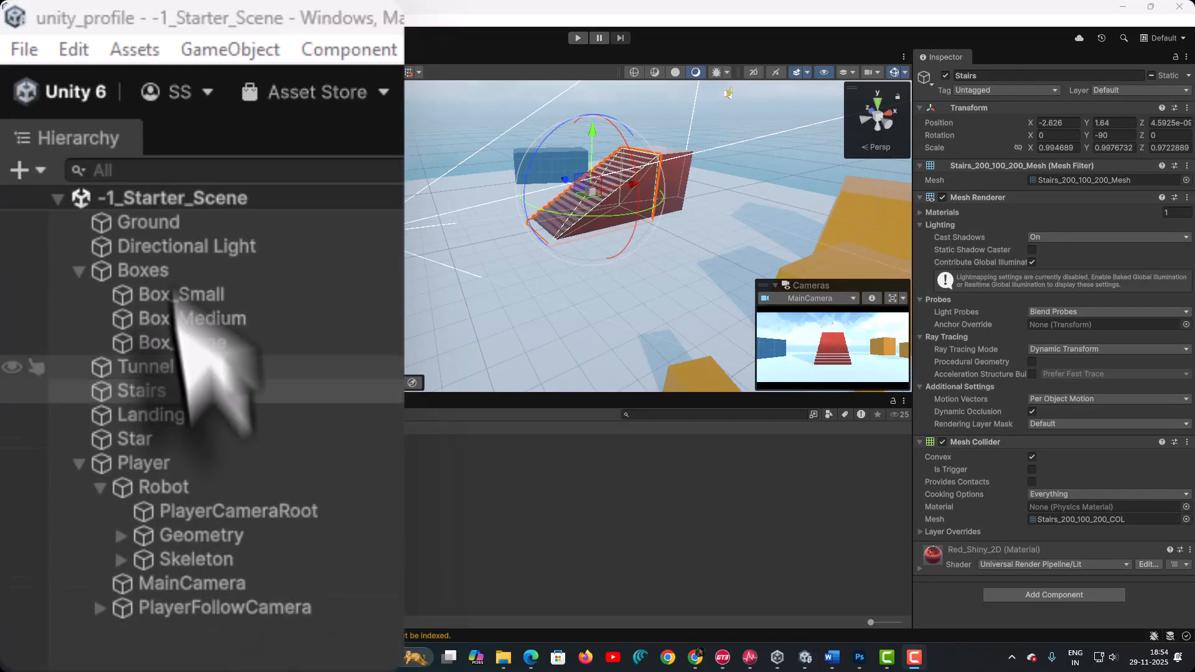
Delete the old PlayerFollowCamera object under Player from the scene
click(70, 305)
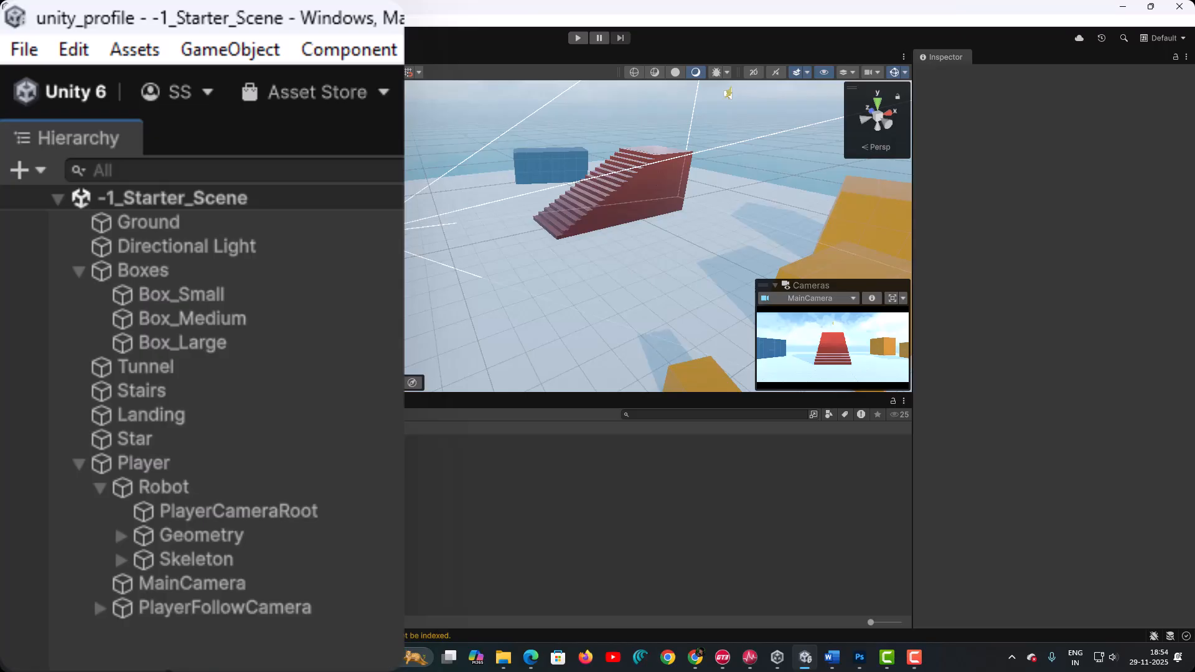
click(211, 610)
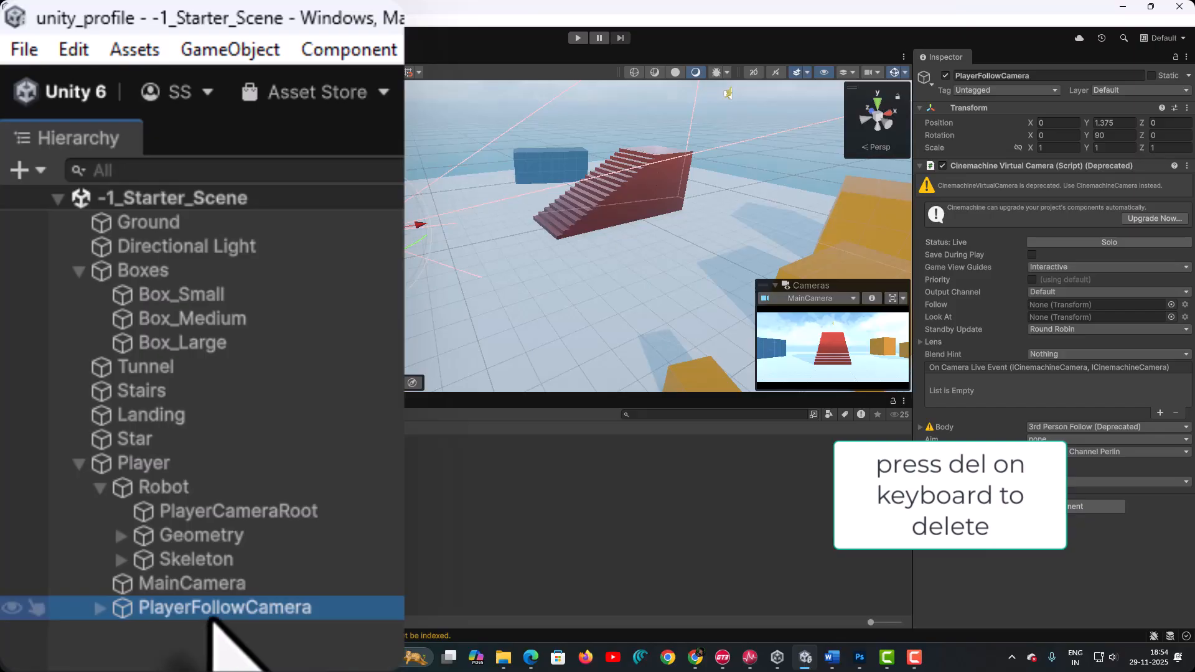
key(Delete)
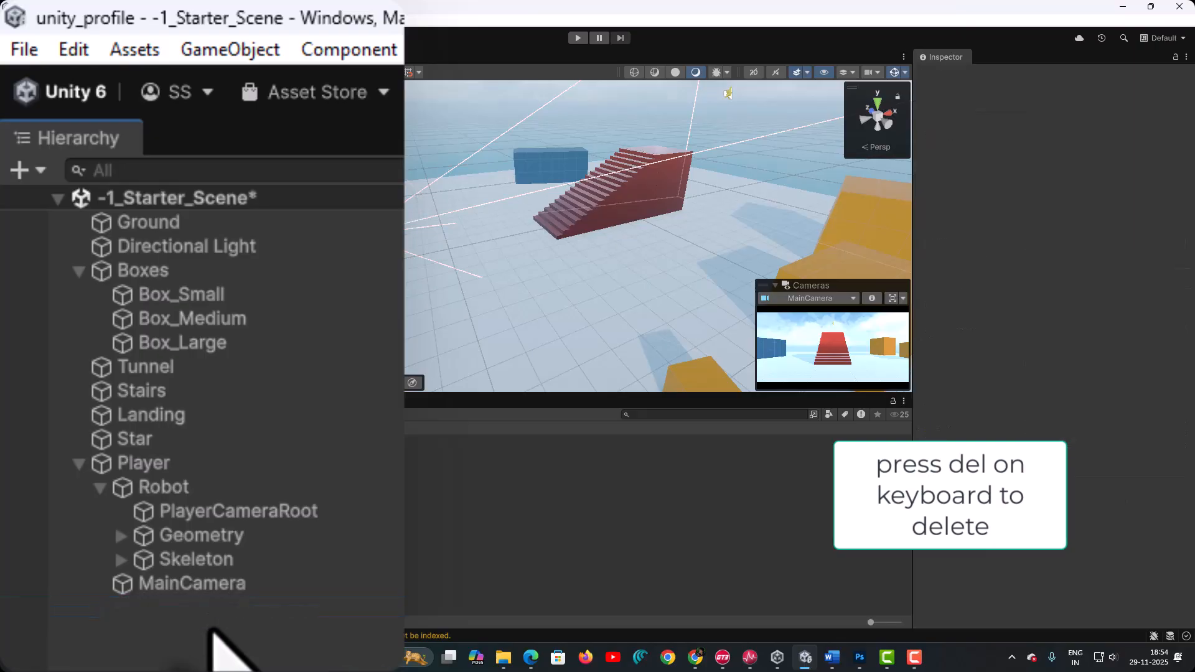
Collapse MainCamera's Transform and Camera components and remove its existing Cinemachine Brain component
click(218, 585)
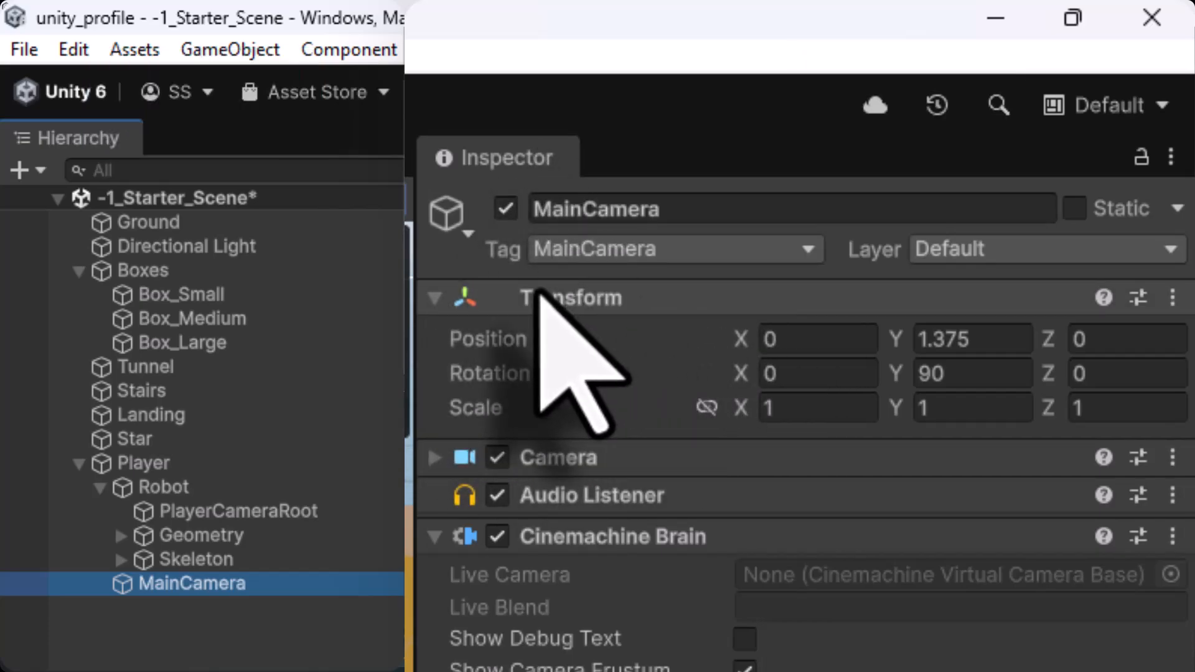
click(434, 299)
click(435, 336)
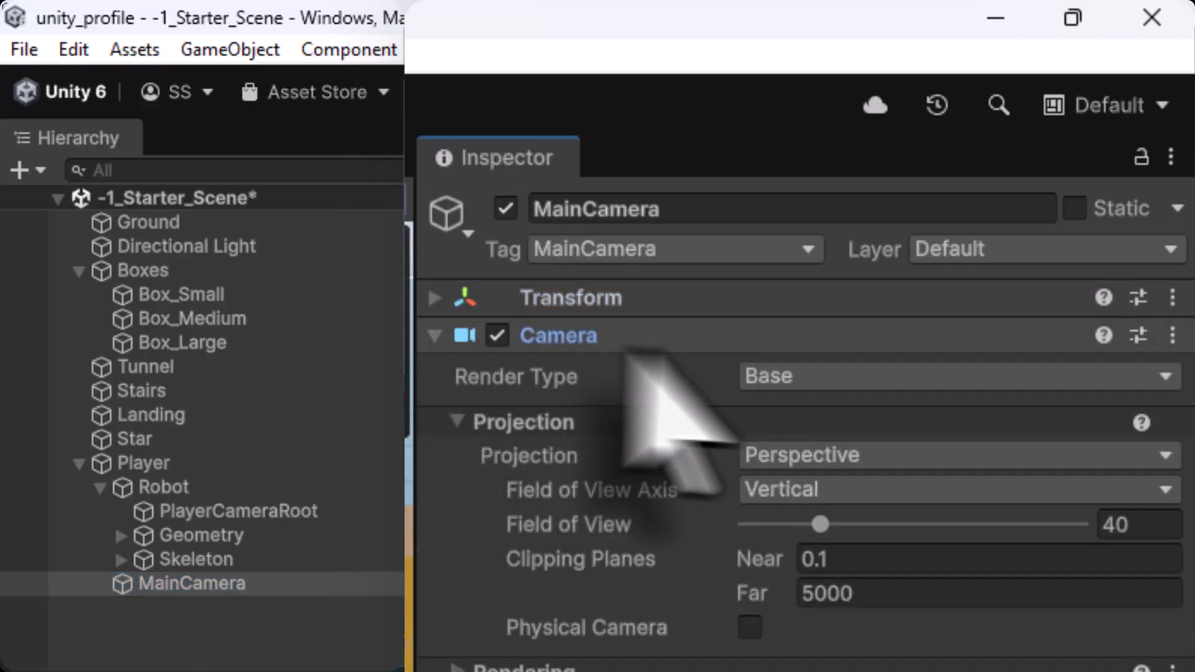
click(435, 336)
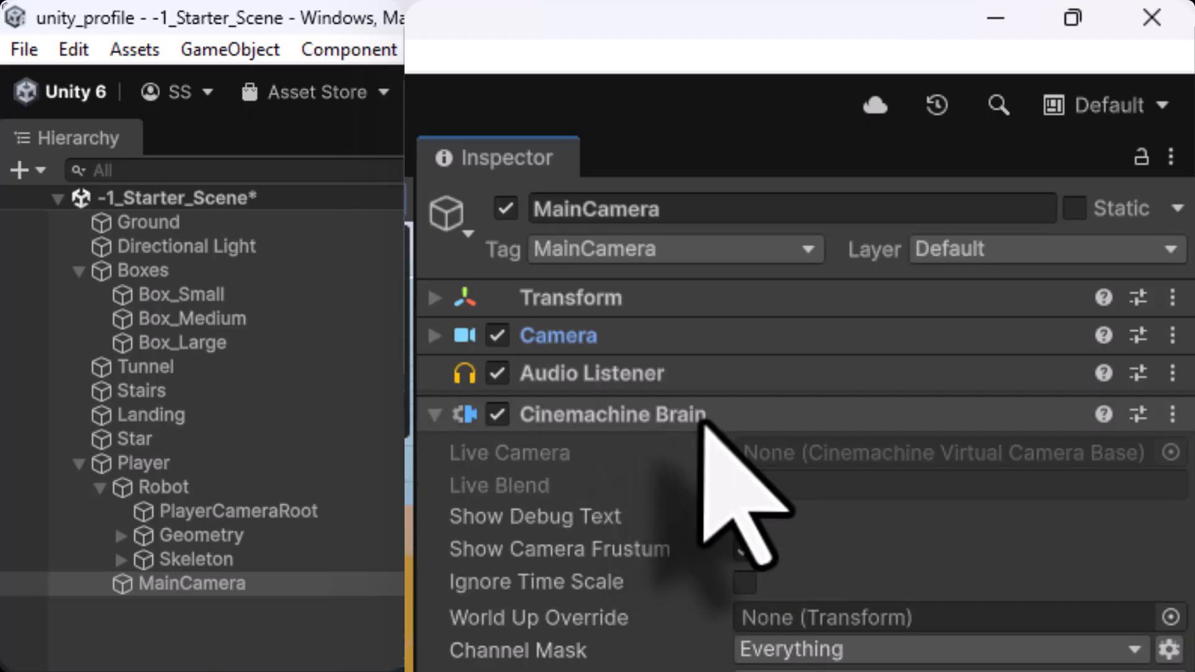
click(1173, 414)
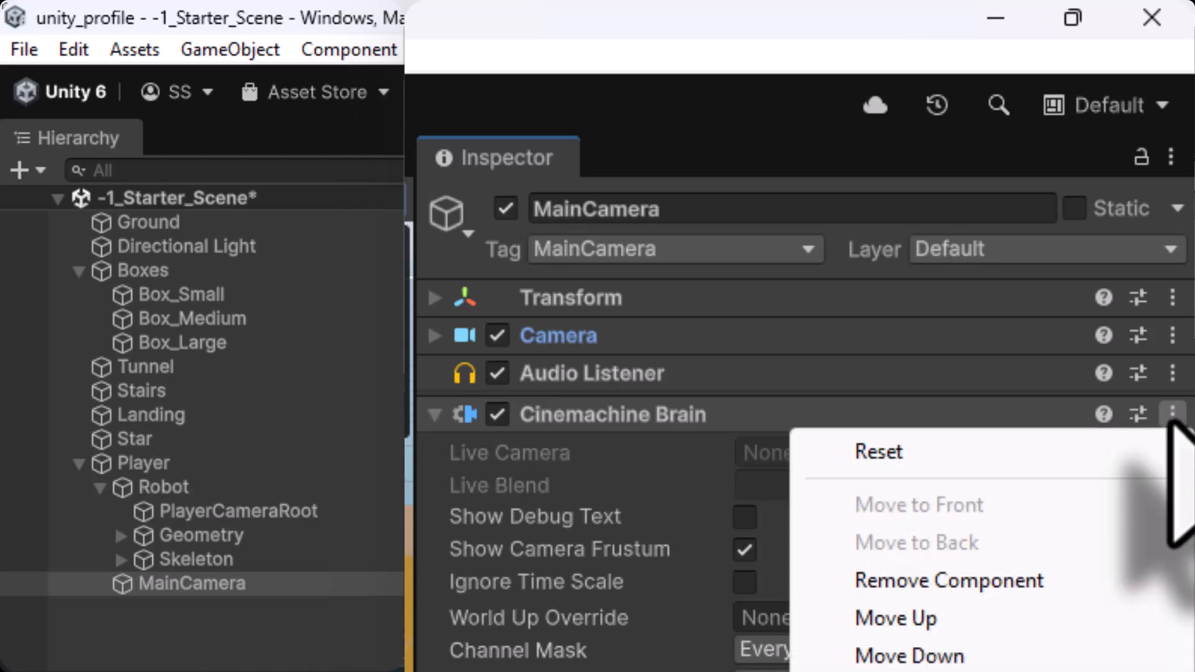
click(949, 584)
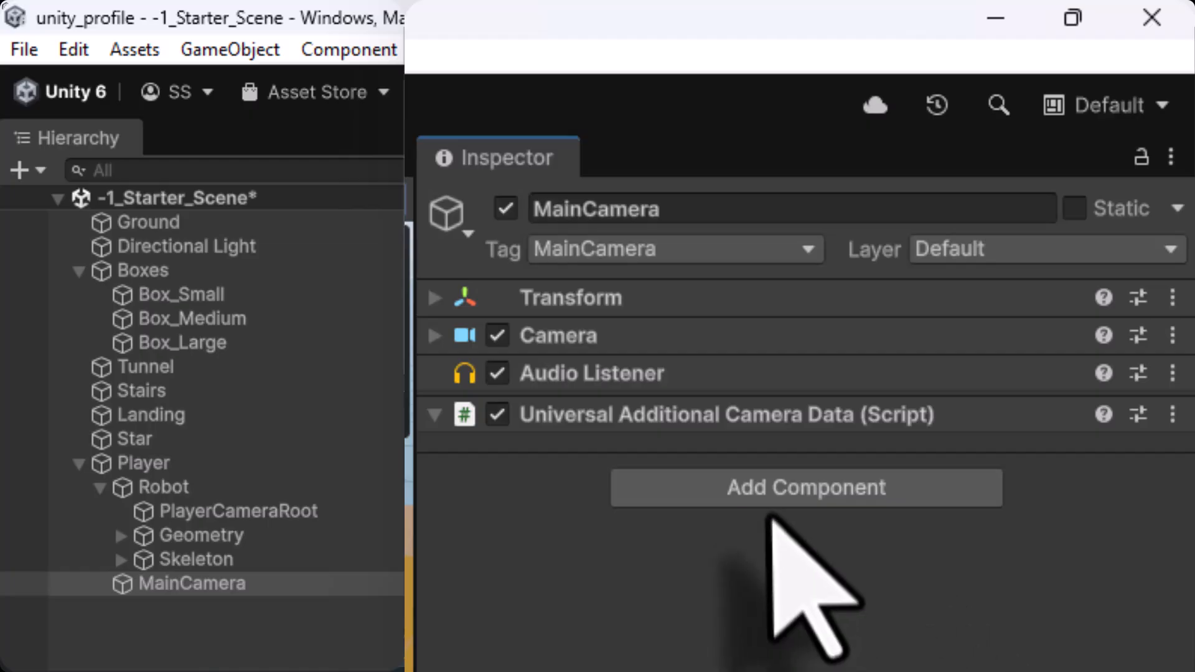
Add a new Cinemachine Brain component to MainCamera
click(770, 495)
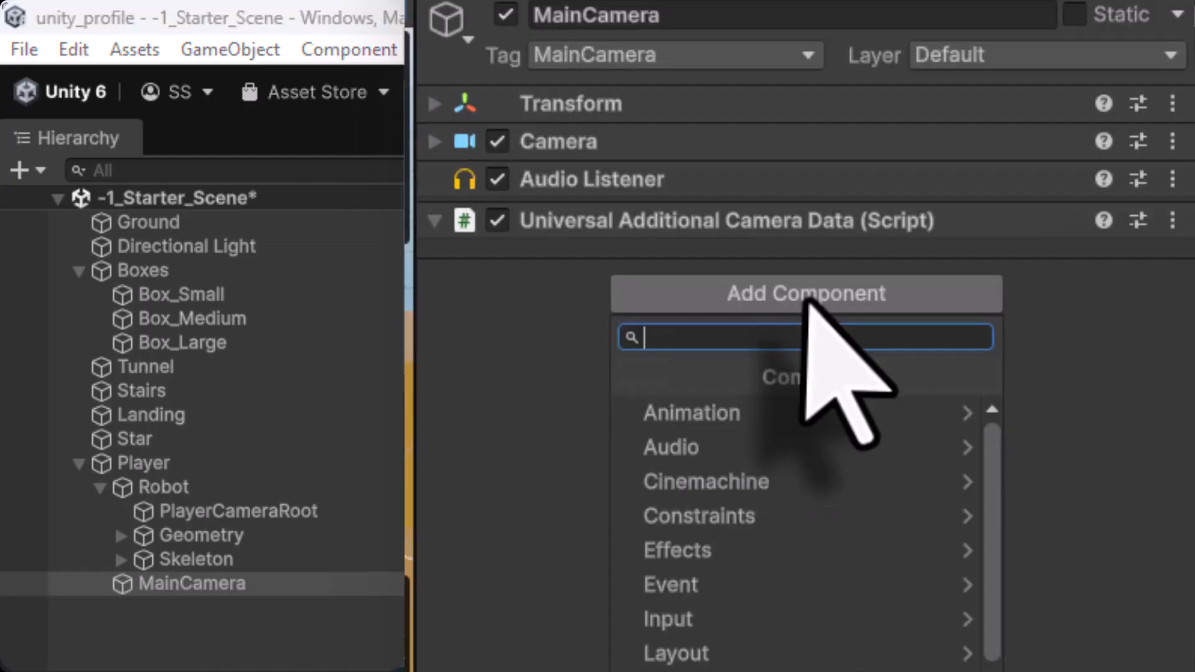
text(cinemachine)
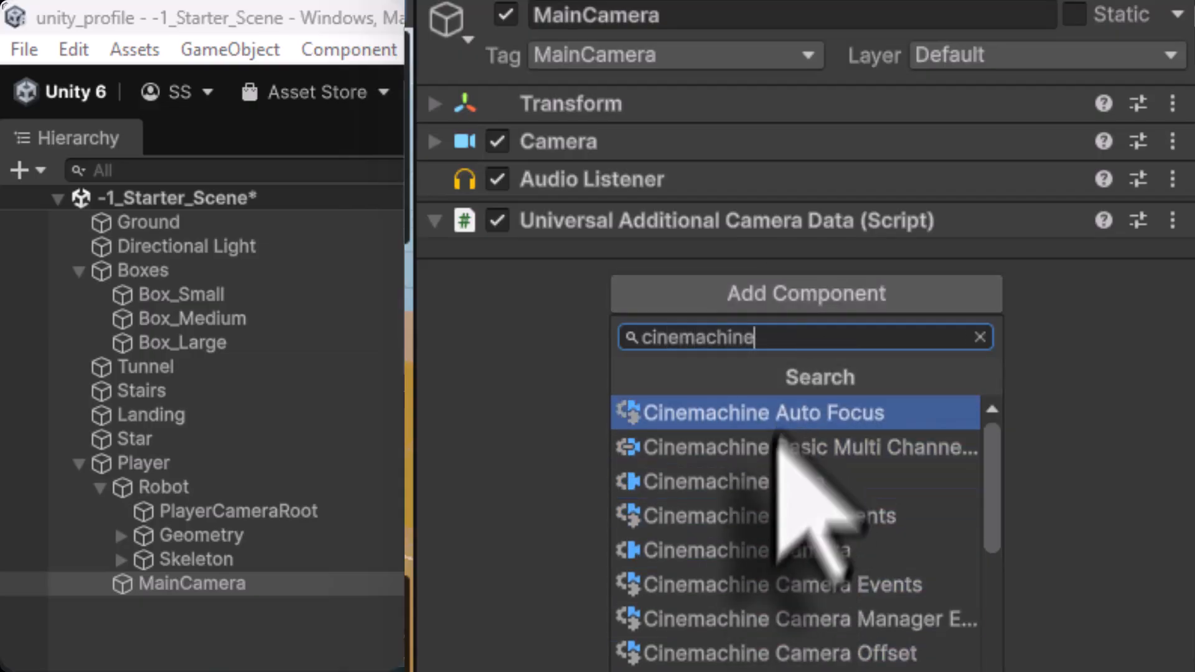
click(755, 498)
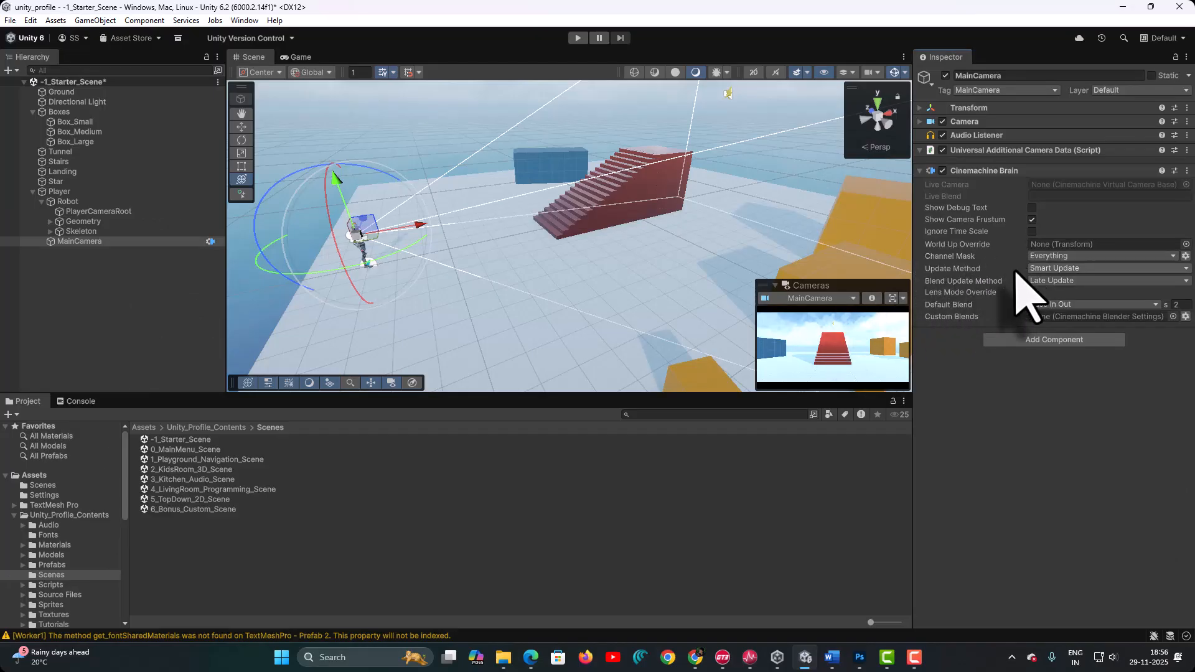
mouse_move(1017, 272)
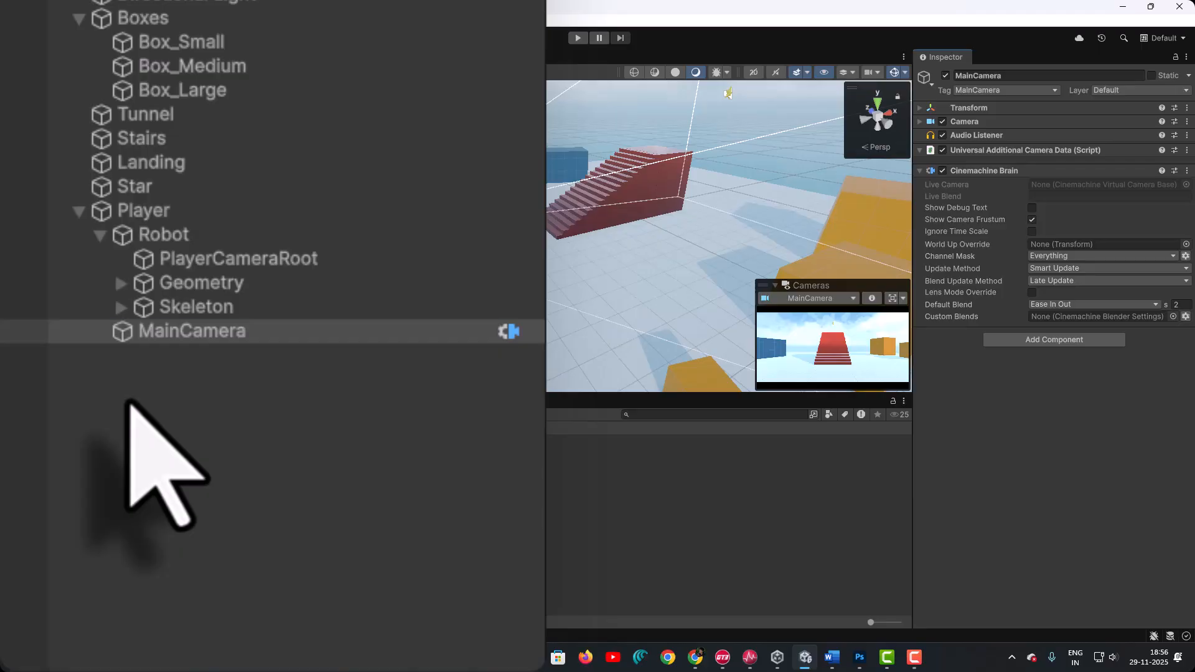
Create a Cinemachine Camera at the root level of the scene and name it PlayerFollowCamera
right_click(129, 403)
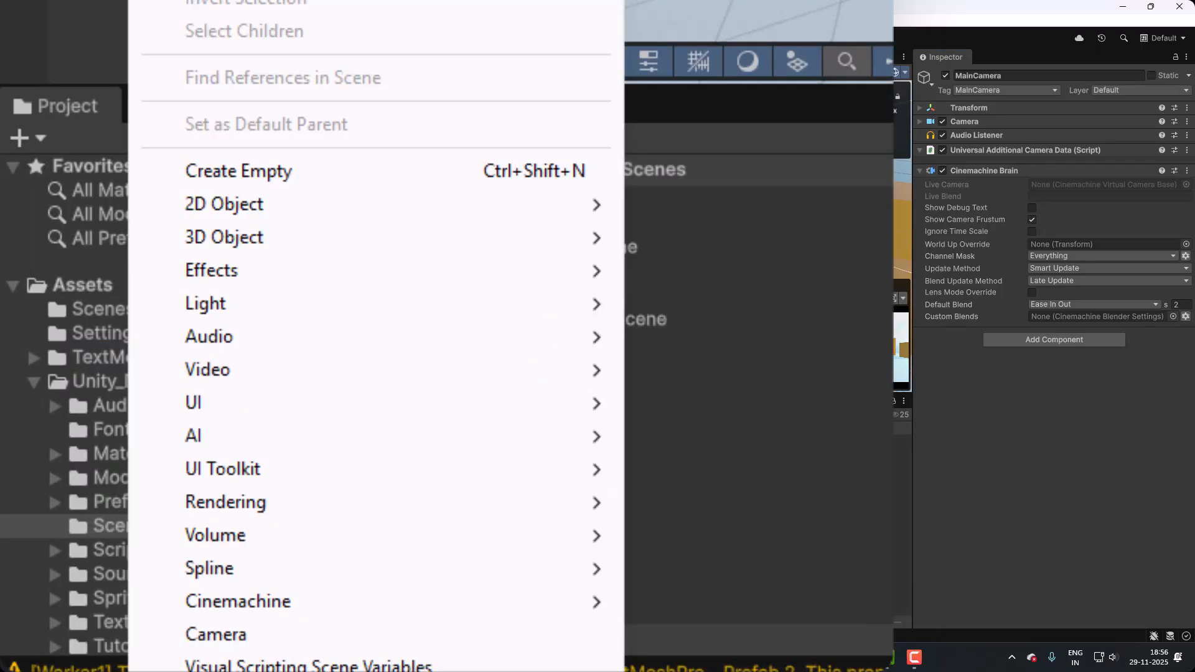
mouse_move(270, 198)
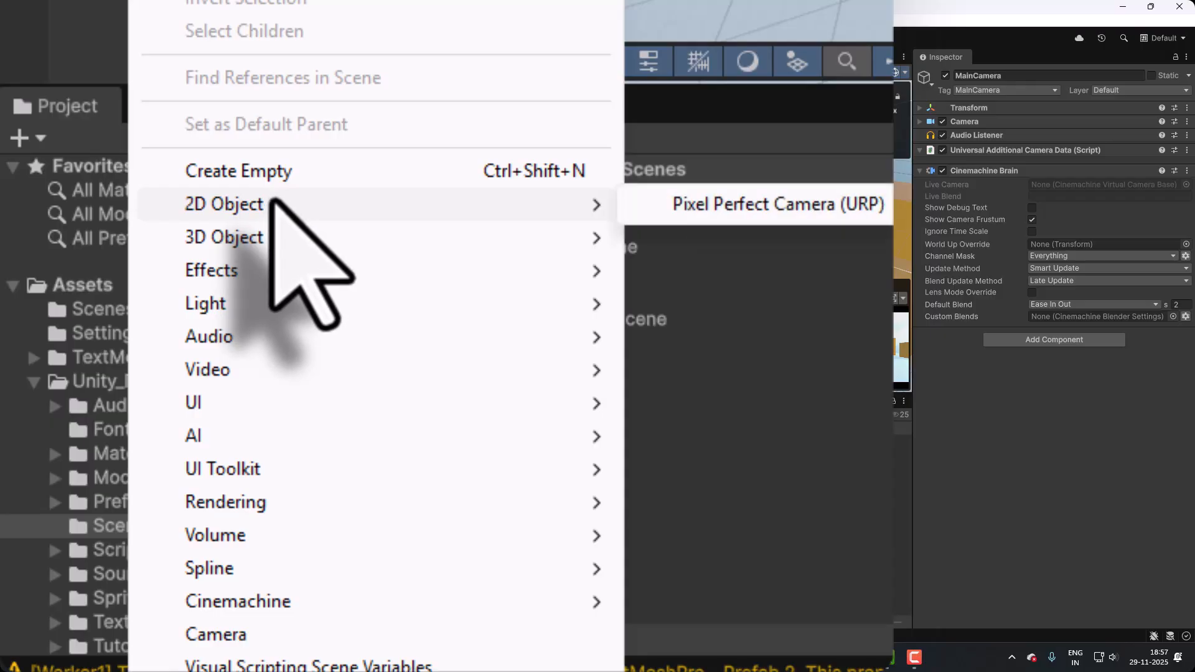
mouse_move(271, 236)
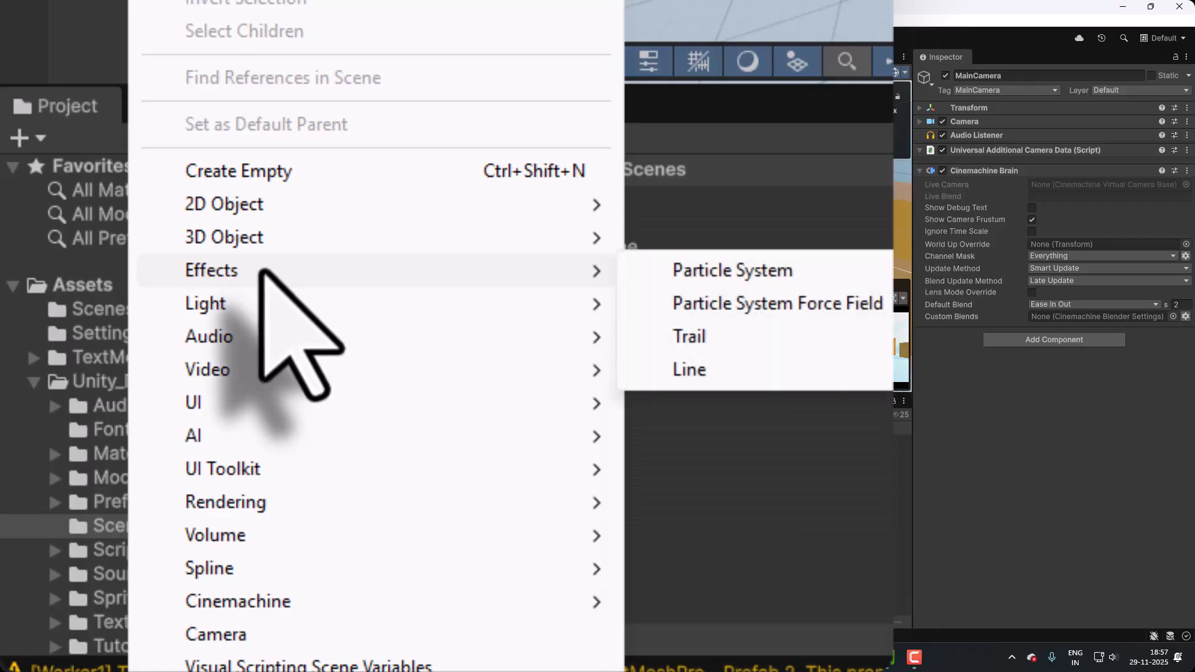
mouse_move(243, 311)
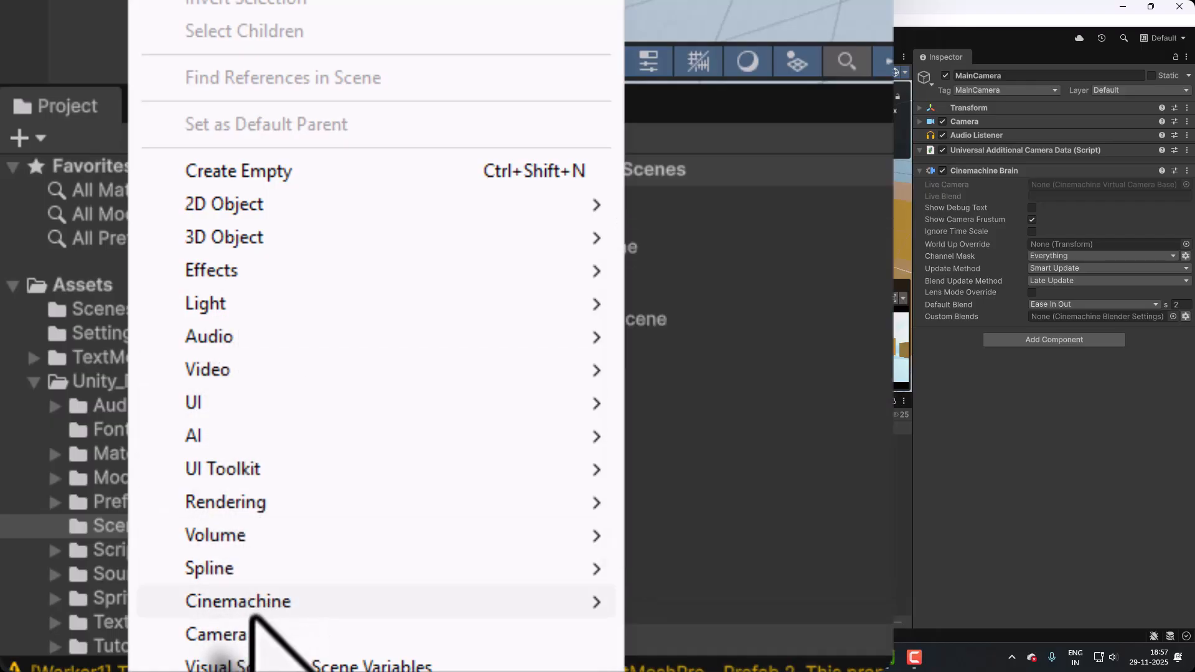
mouse_move(252, 616)
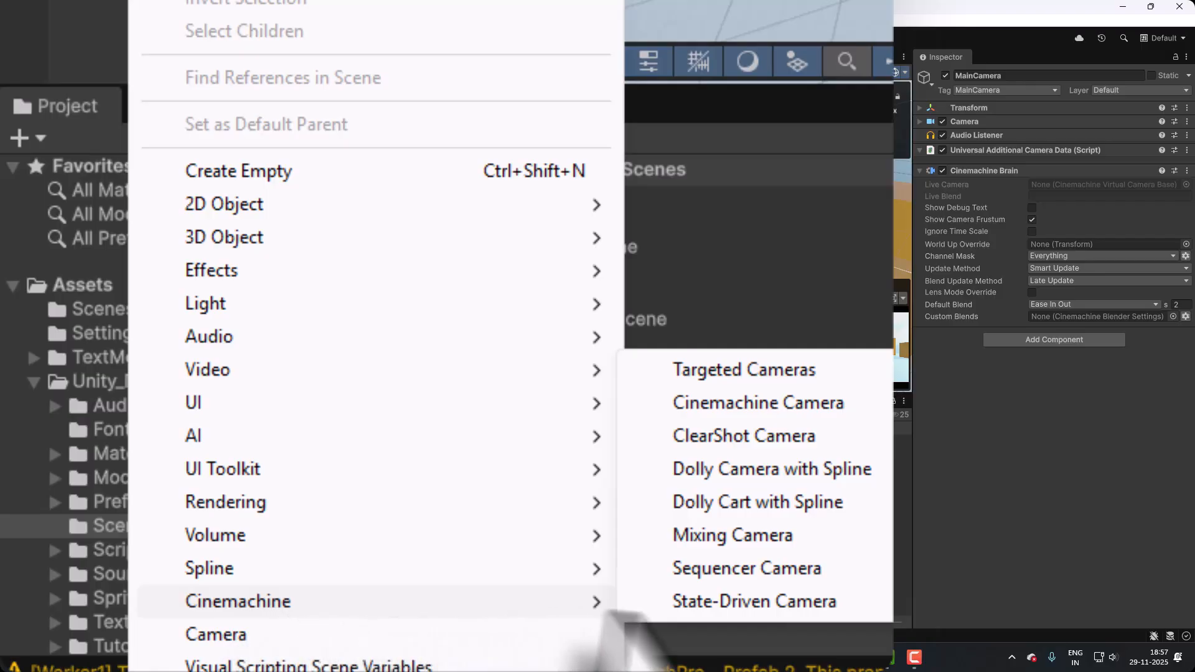
click(803, 405)
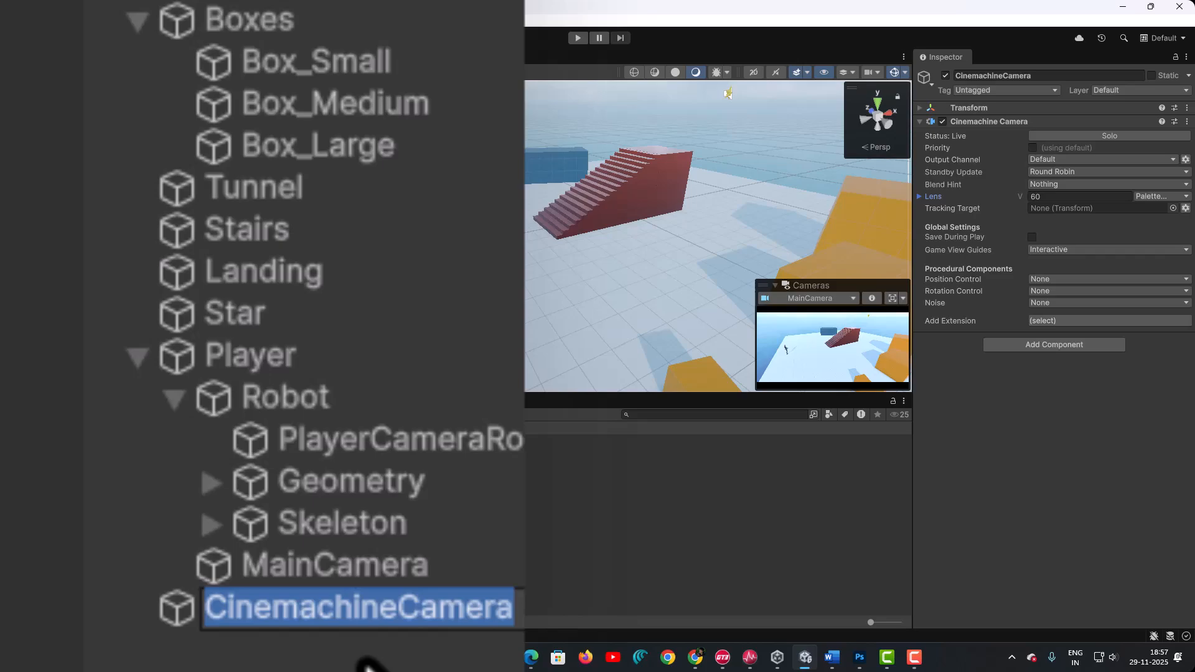
text(PlayerFollowCamera)
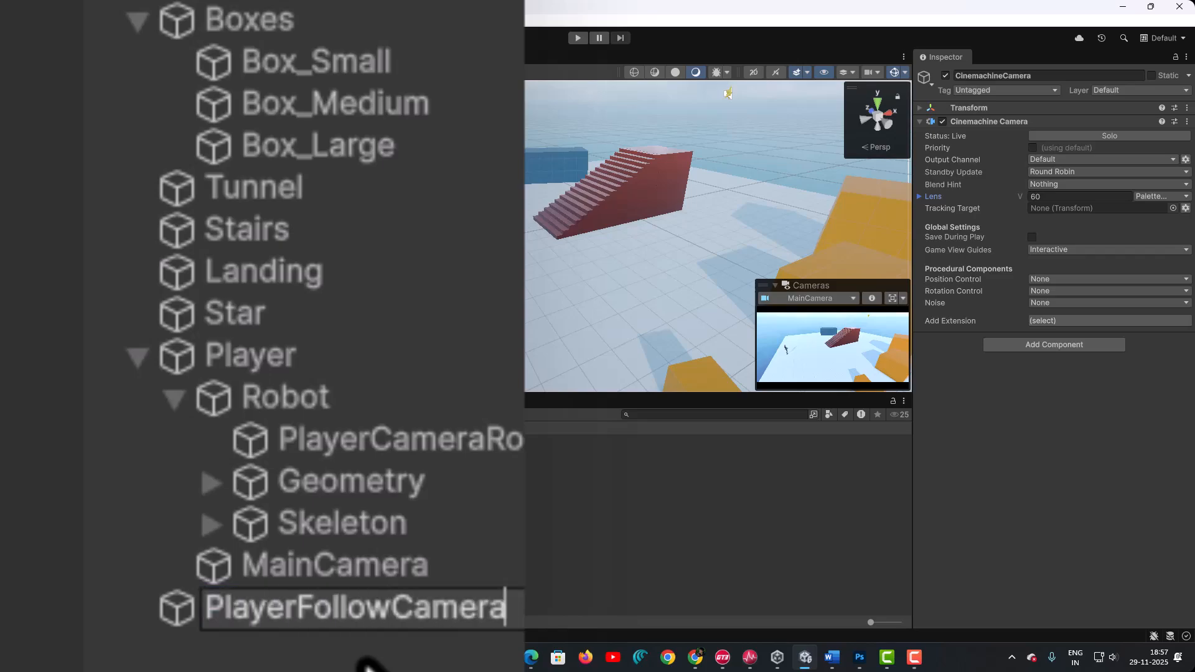
key(Return)
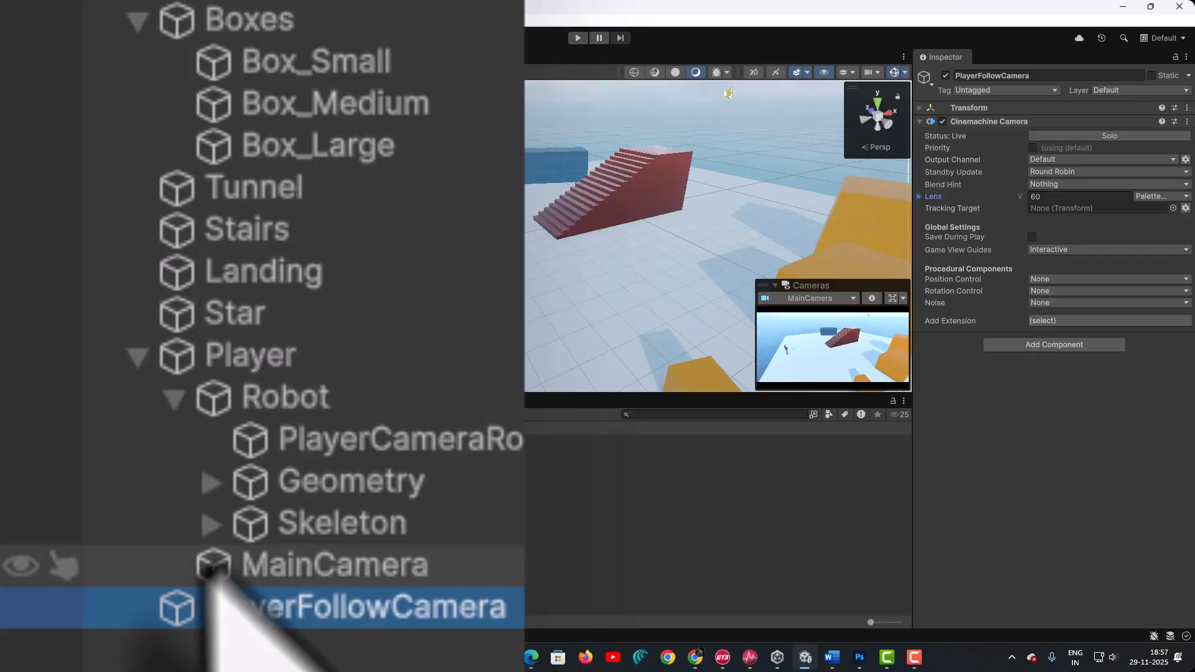
Move PlayerFollowCamera under the Player object so it becomes its child
click(318, 569)
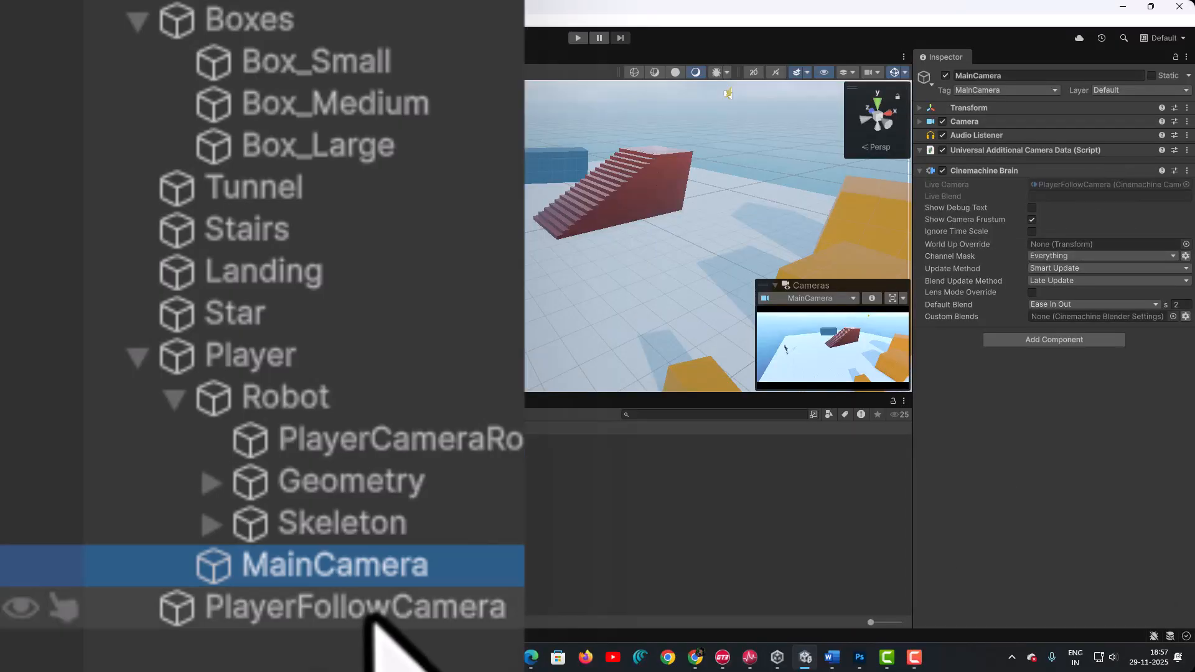
click(351, 616)
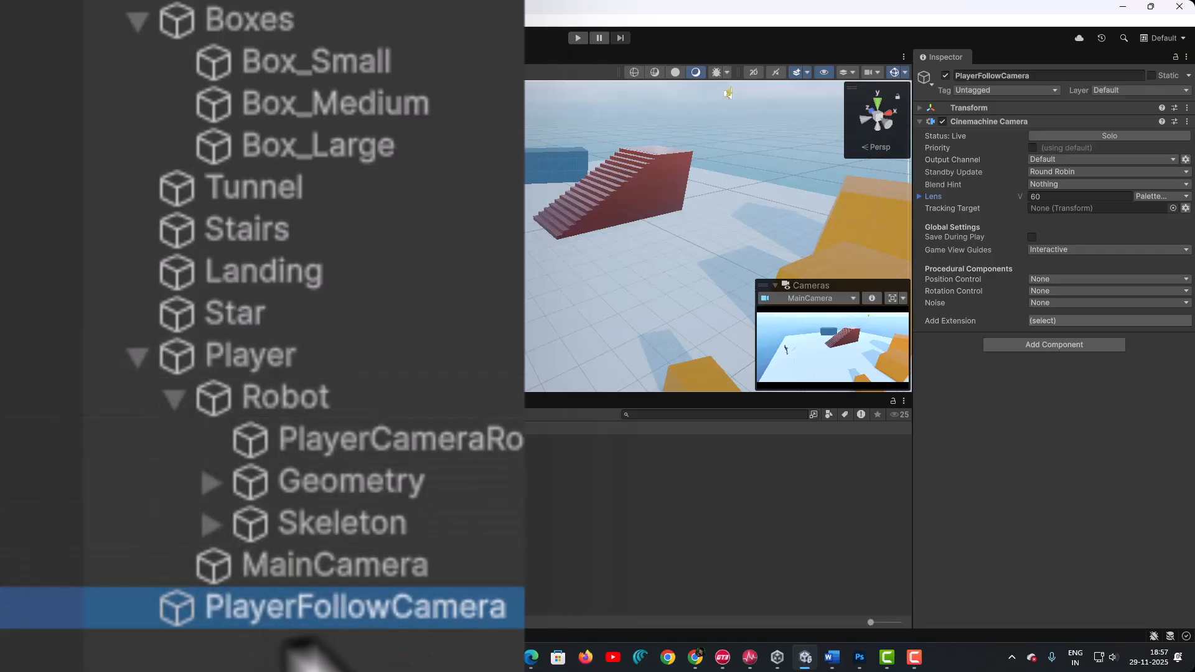
drag(166, 611, 264, 366)
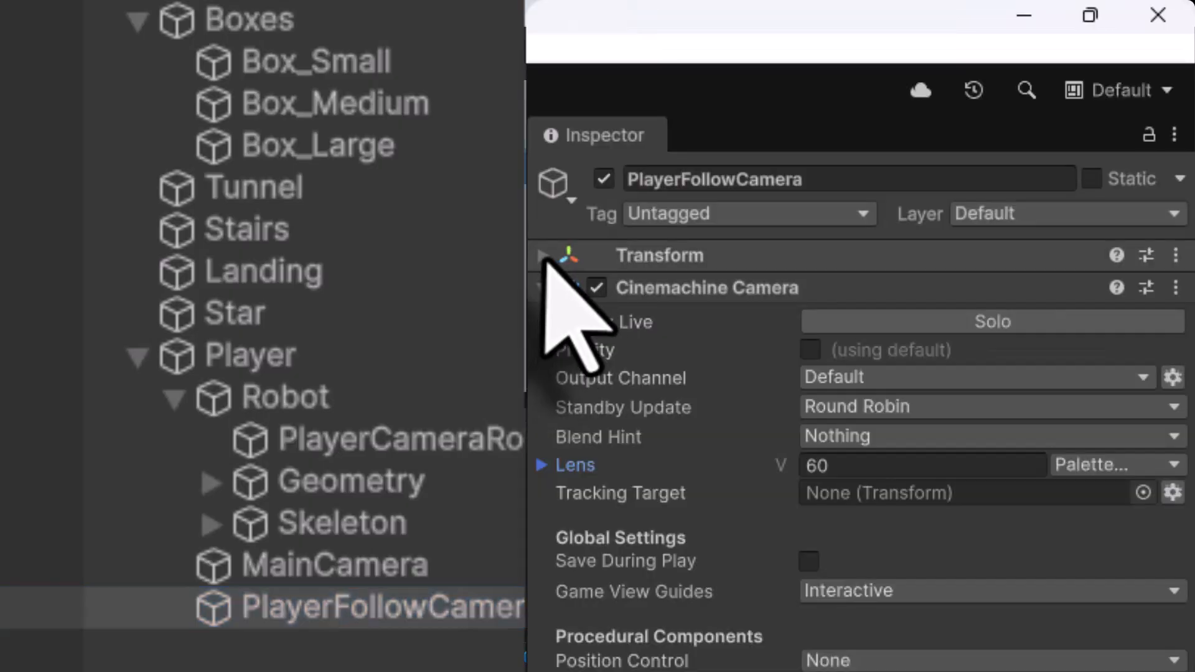
Expand PlayerFollowCamera's Transform component and reset its values to default
click(921, 108)
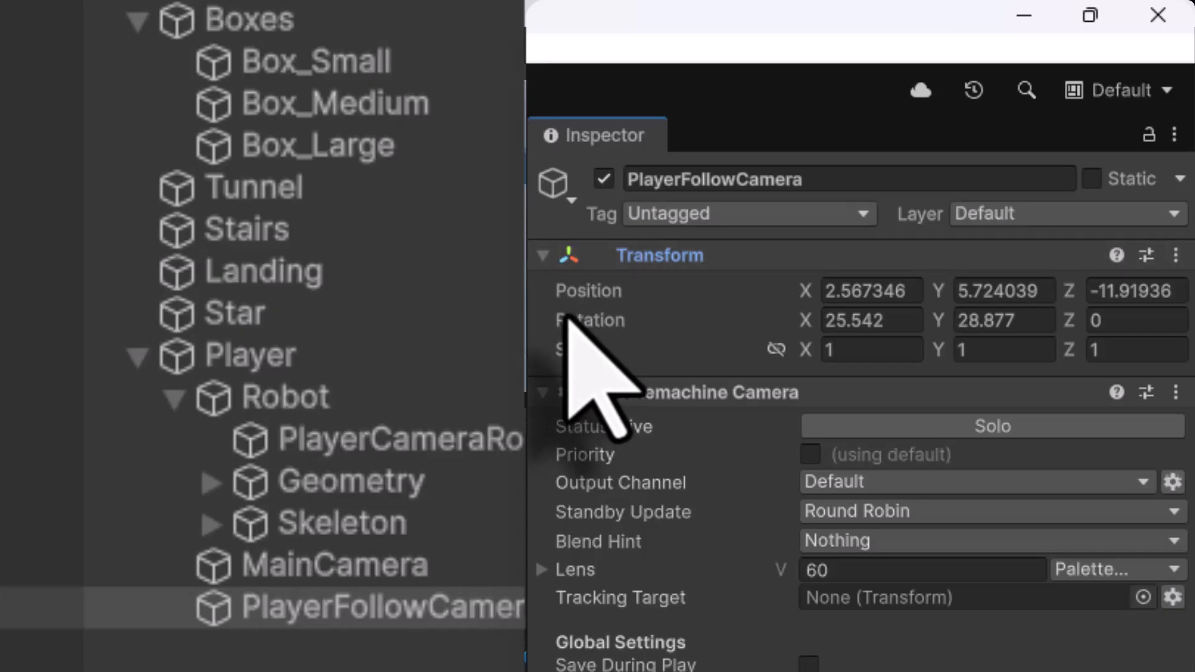
click(1175, 255)
click(1145, 287)
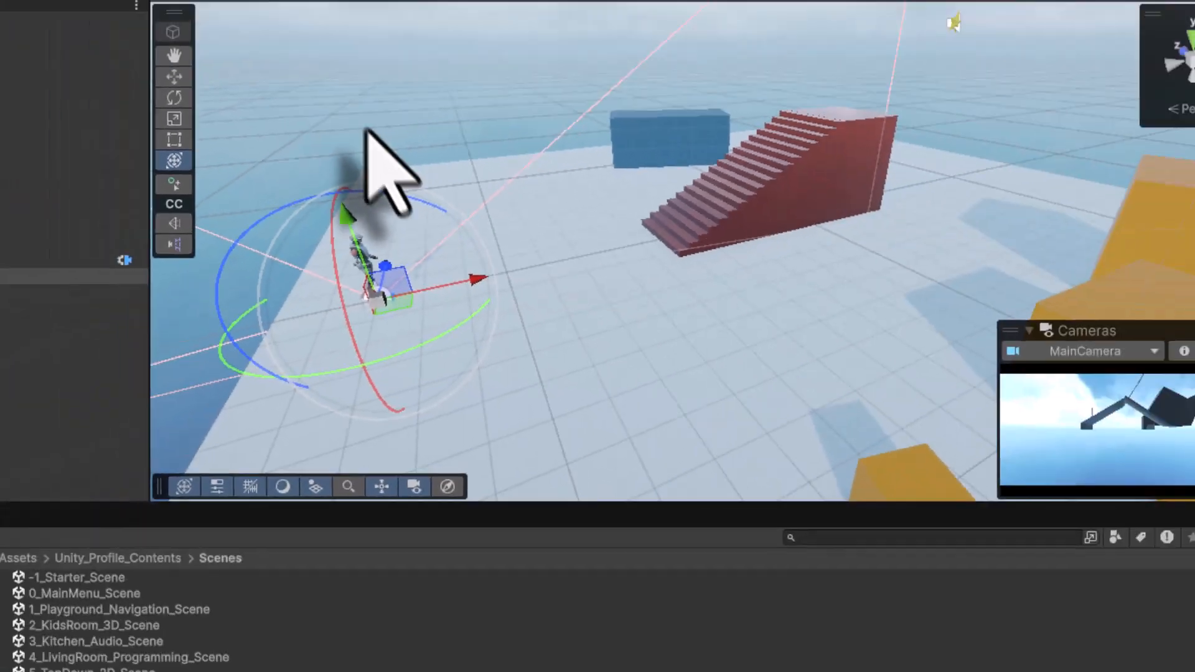
Hide the Scene view's Orientation overlay and show it again
right_drag(366, 125, 213, 71)
right_drag(302, 160, 332, 165)
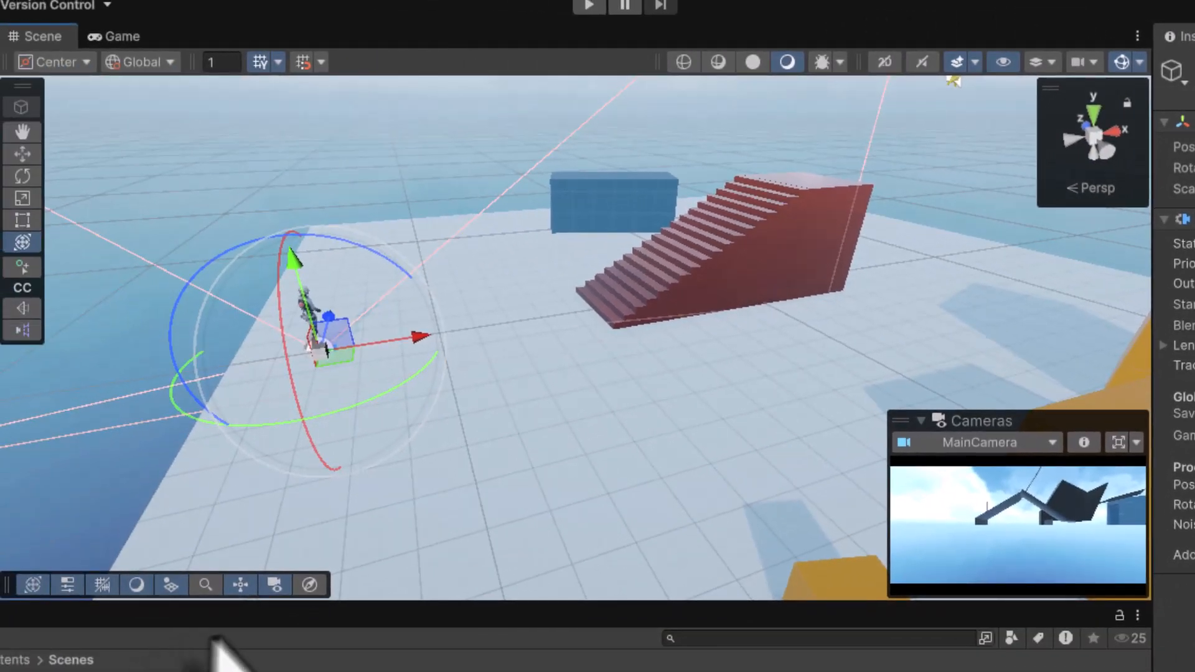
click(236, 585)
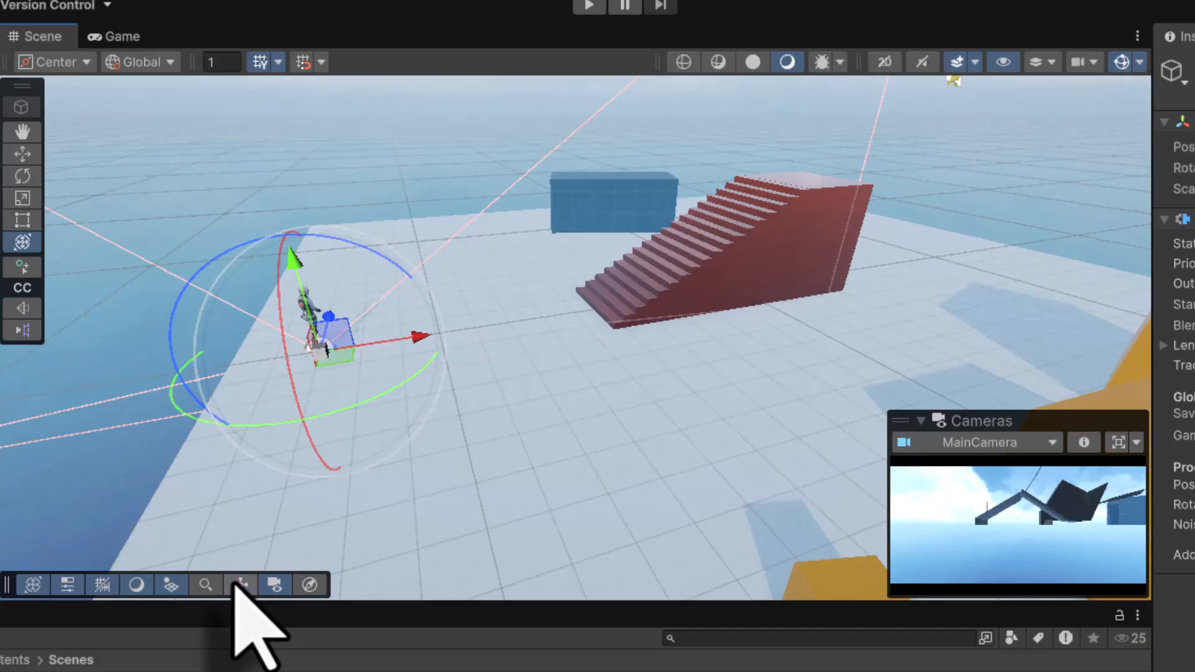
click(238, 585)
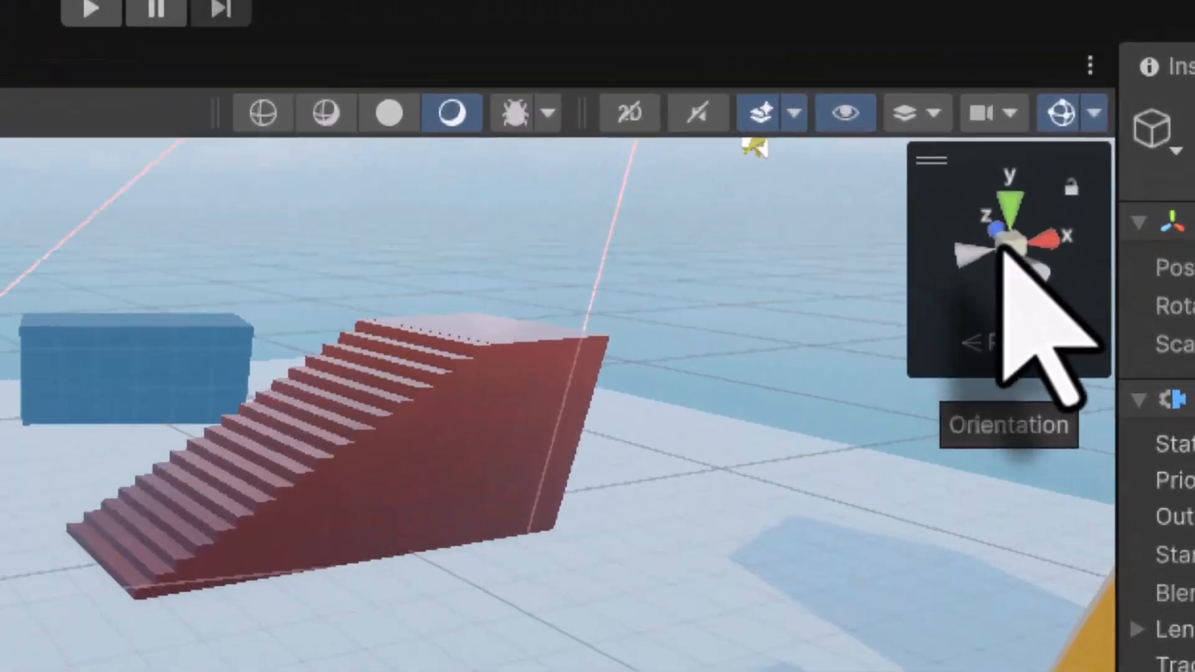
Switch the Scene view to Top and set PlayerFollowCamera's Y rotation to 90
right_click(1091, 135)
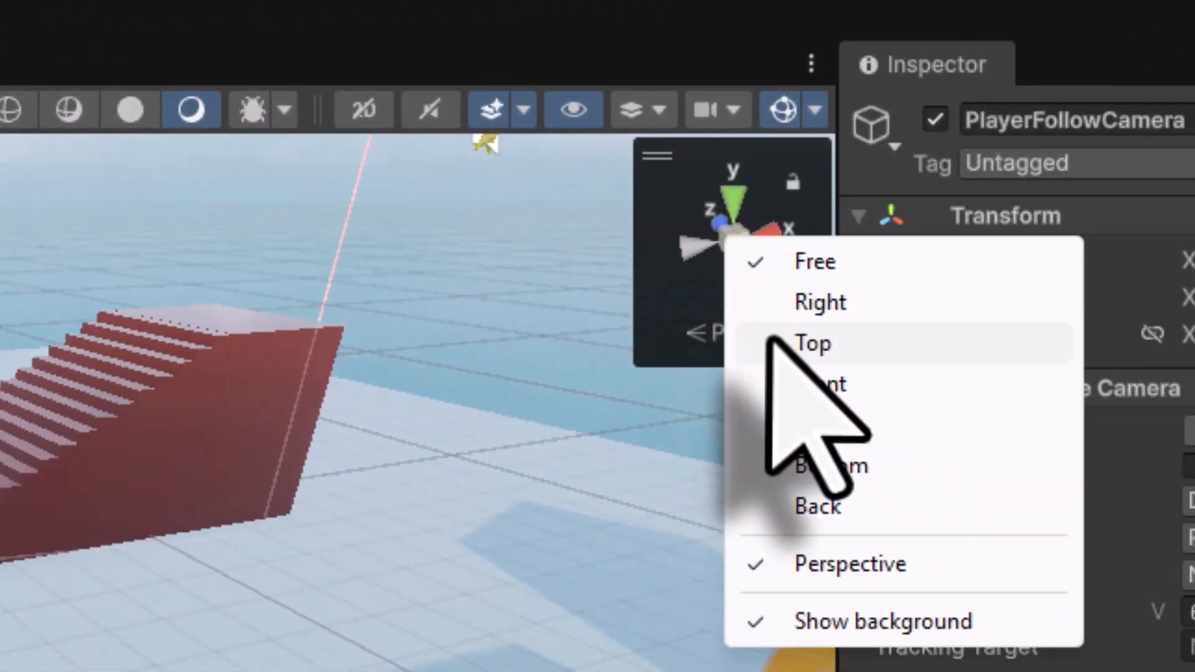
click(772, 343)
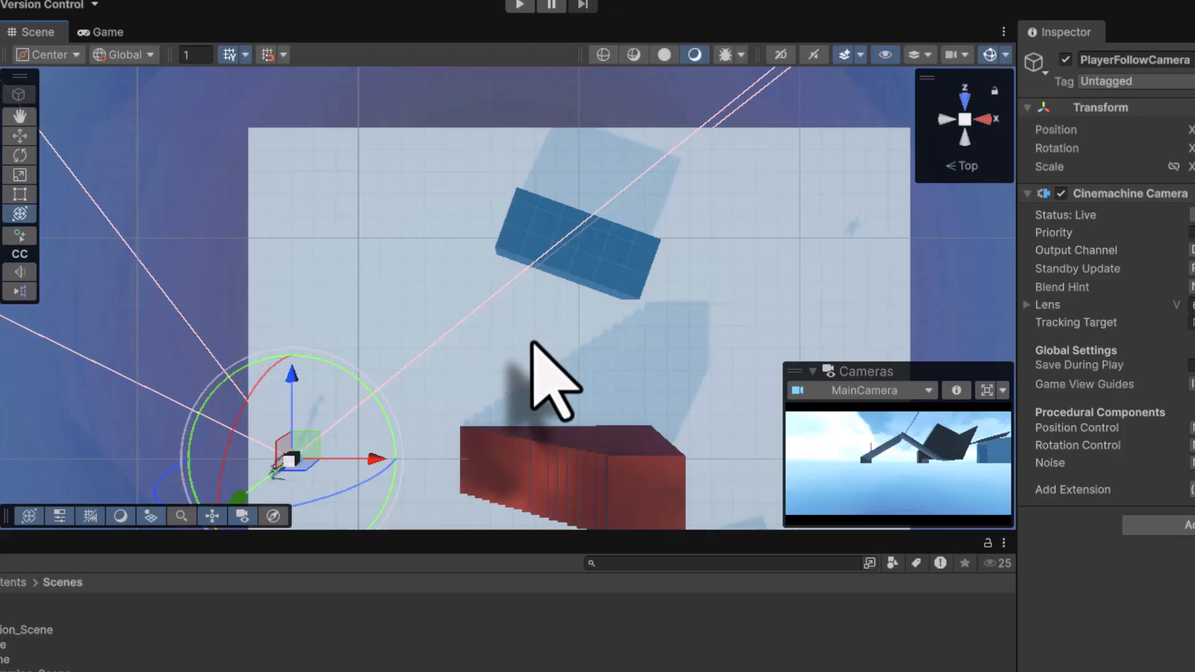
middle_drag(532, 342, 541, 200)
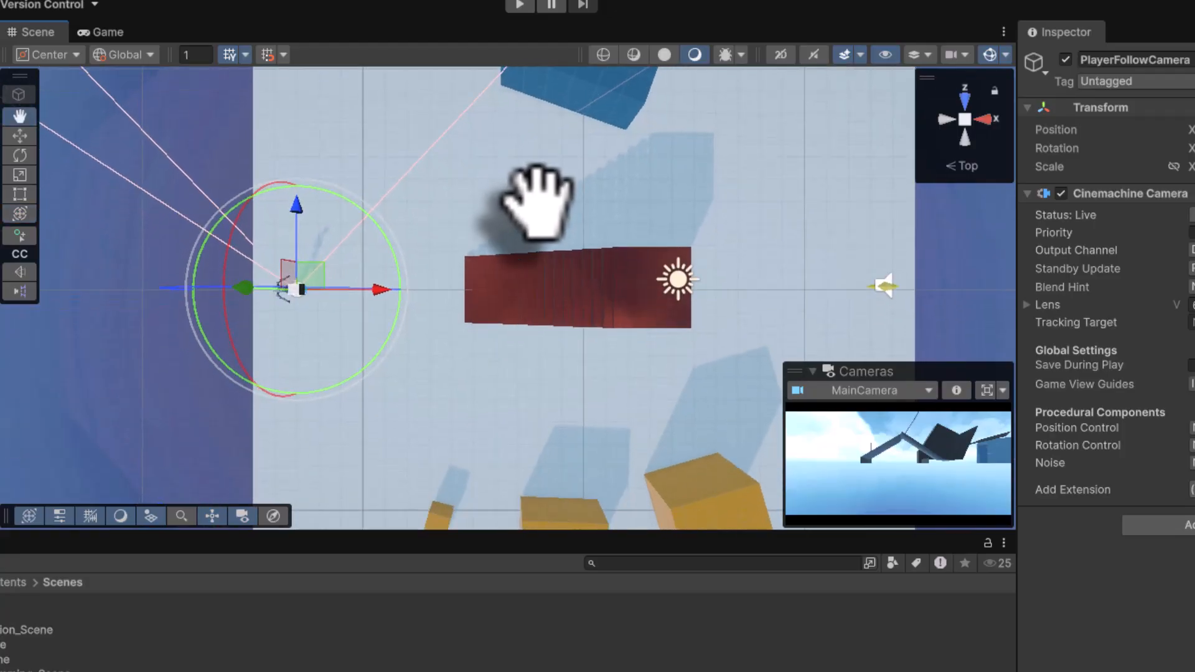
scroll(320, 374, up, 5)
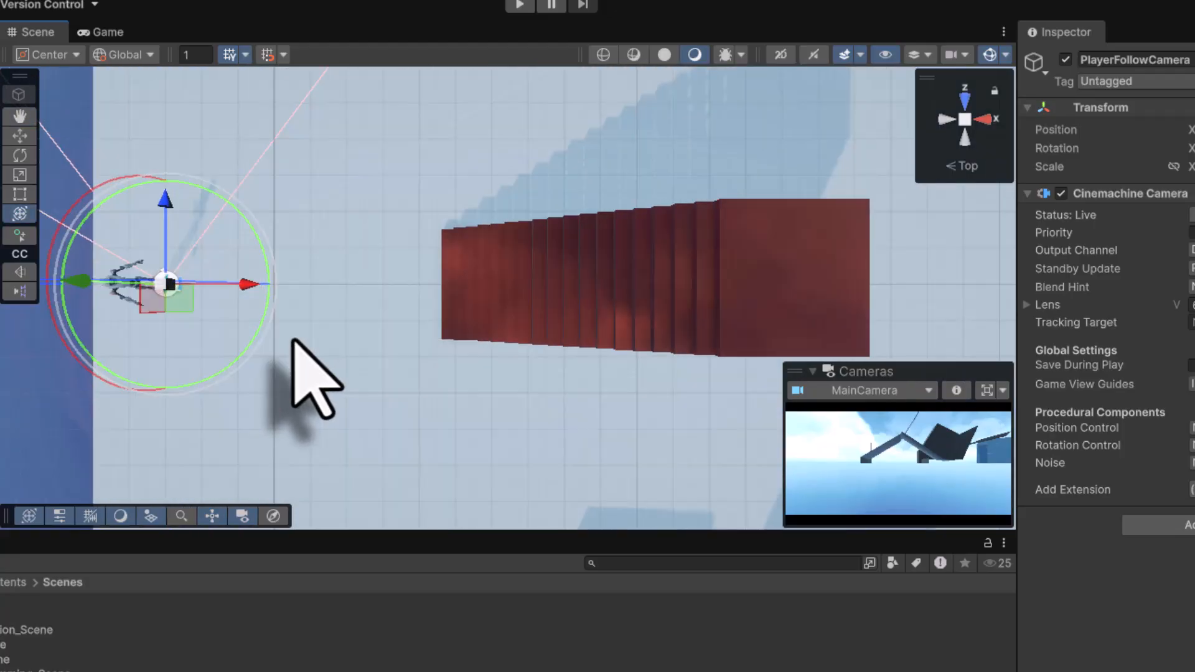
middle_drag(286, 359, 427, 347)
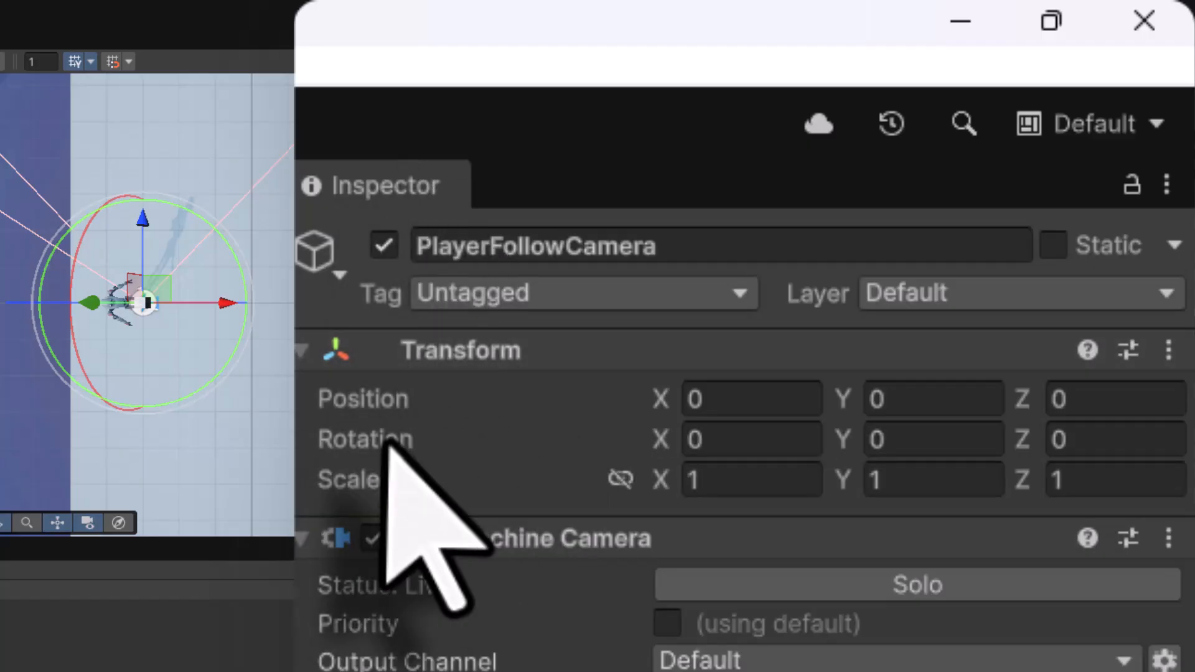
click(896, 439)
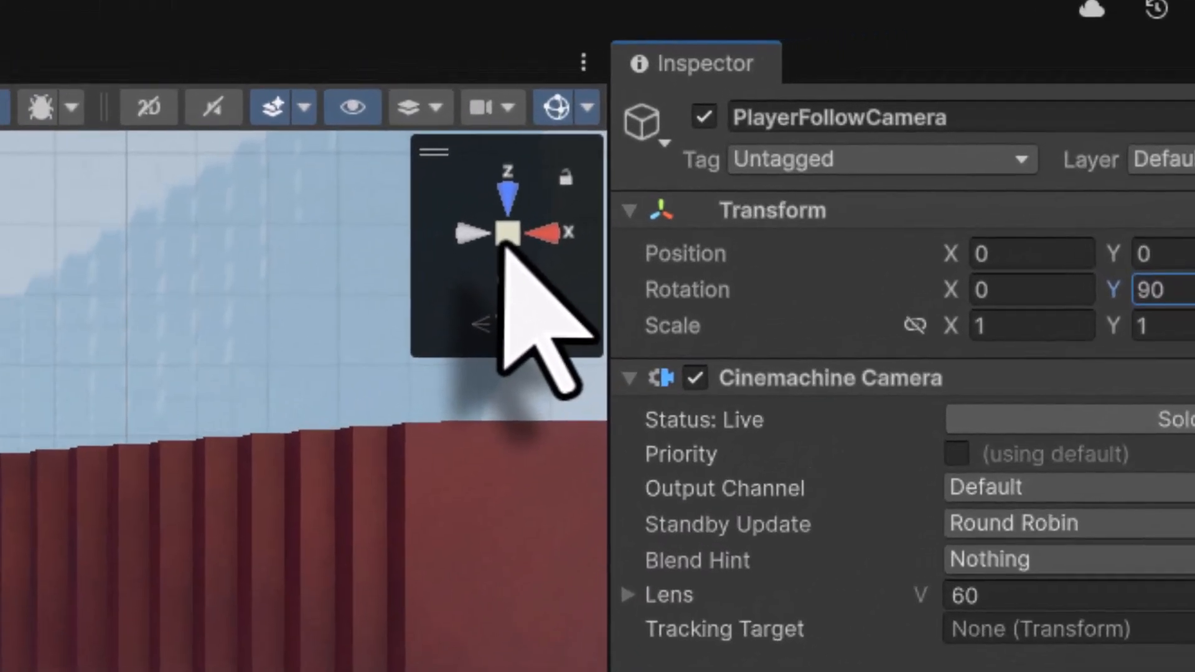
Switch the Scene view to Front and raise PlayerFollowCamera to a Y position of 1.8
right_click(726, 169)
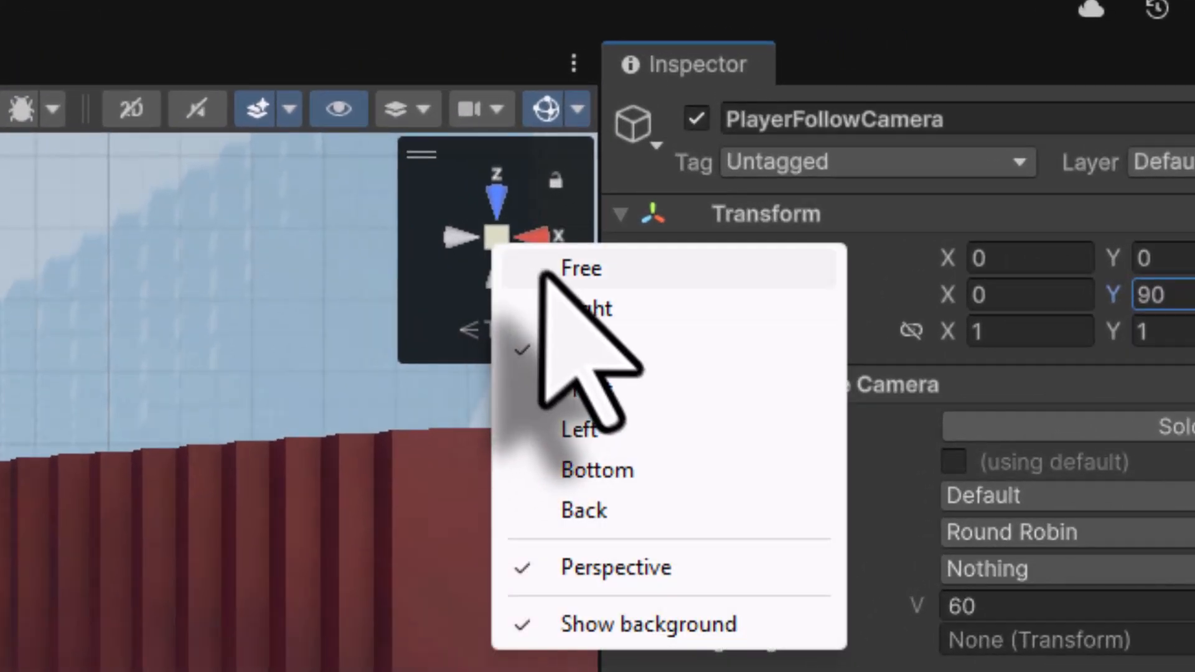
click(585, 391)
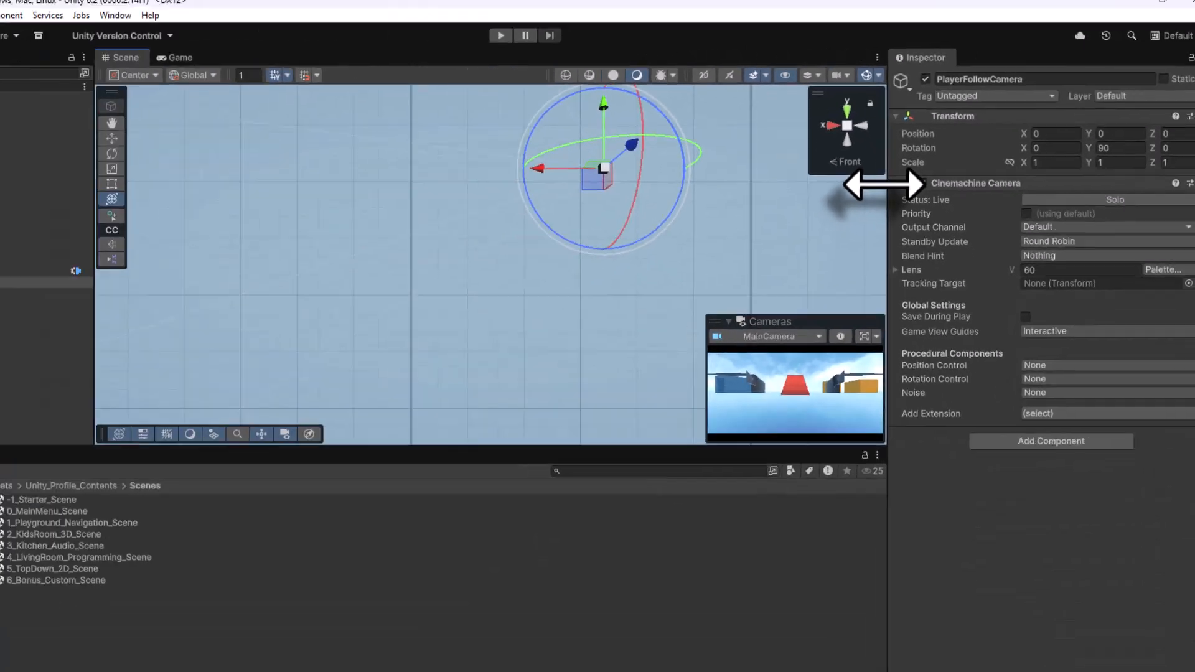
scroll(629, 179, down, 4)
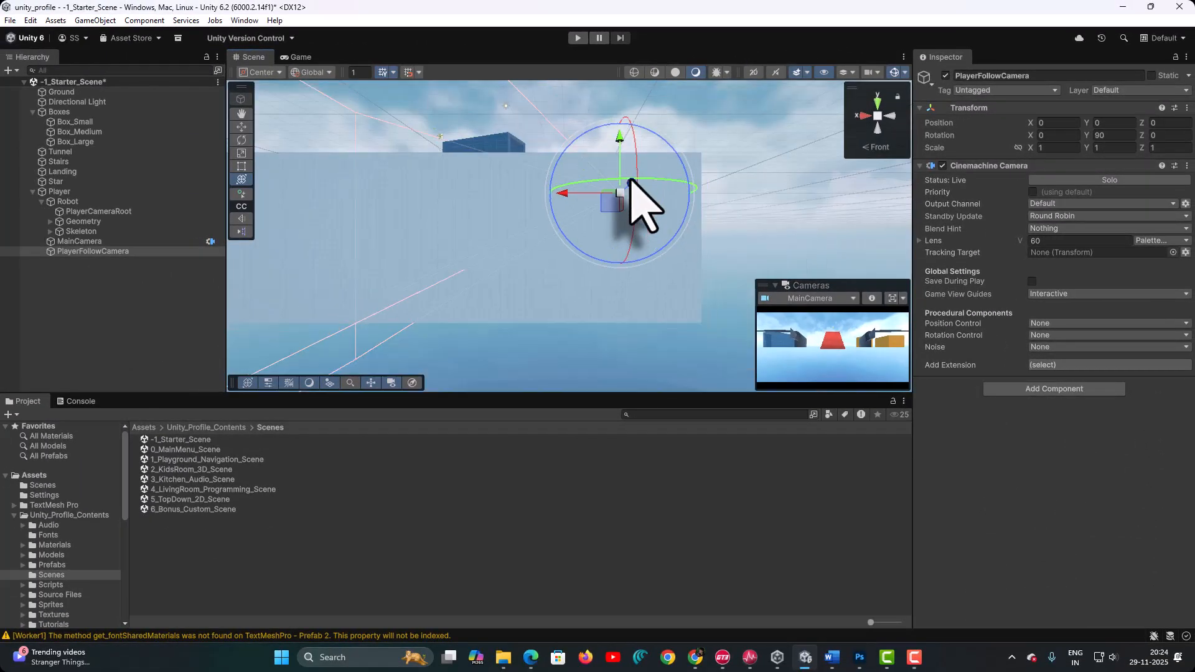
scroll(629, 179, up, 1)
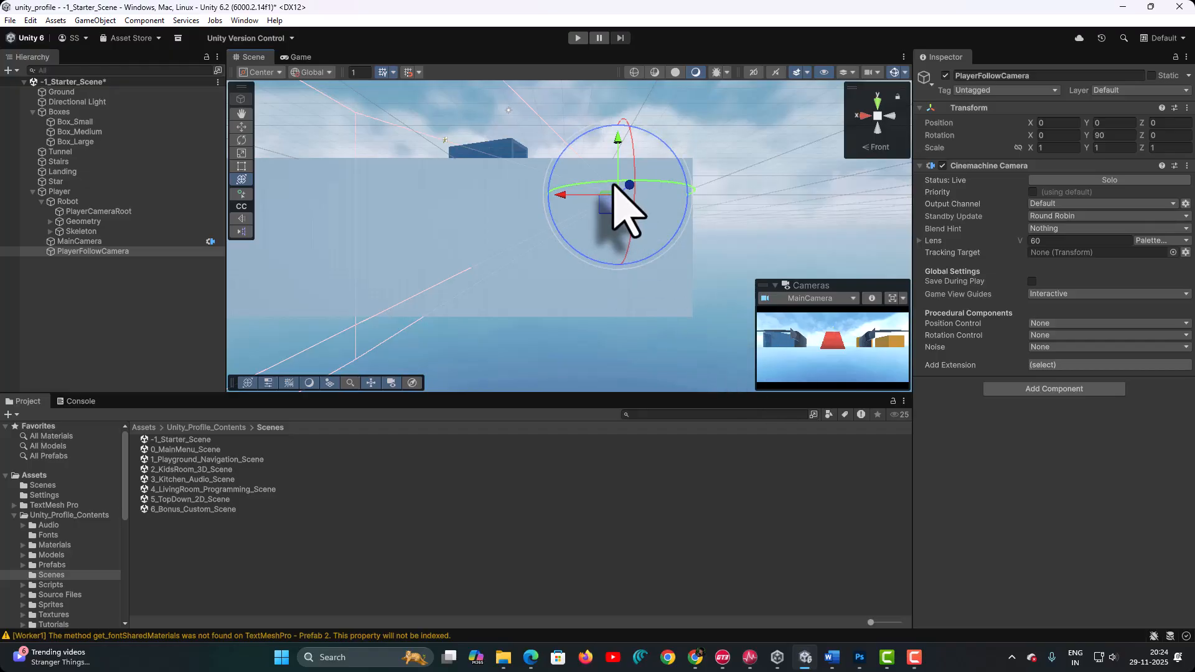
drag(619, 138, 618, 127)
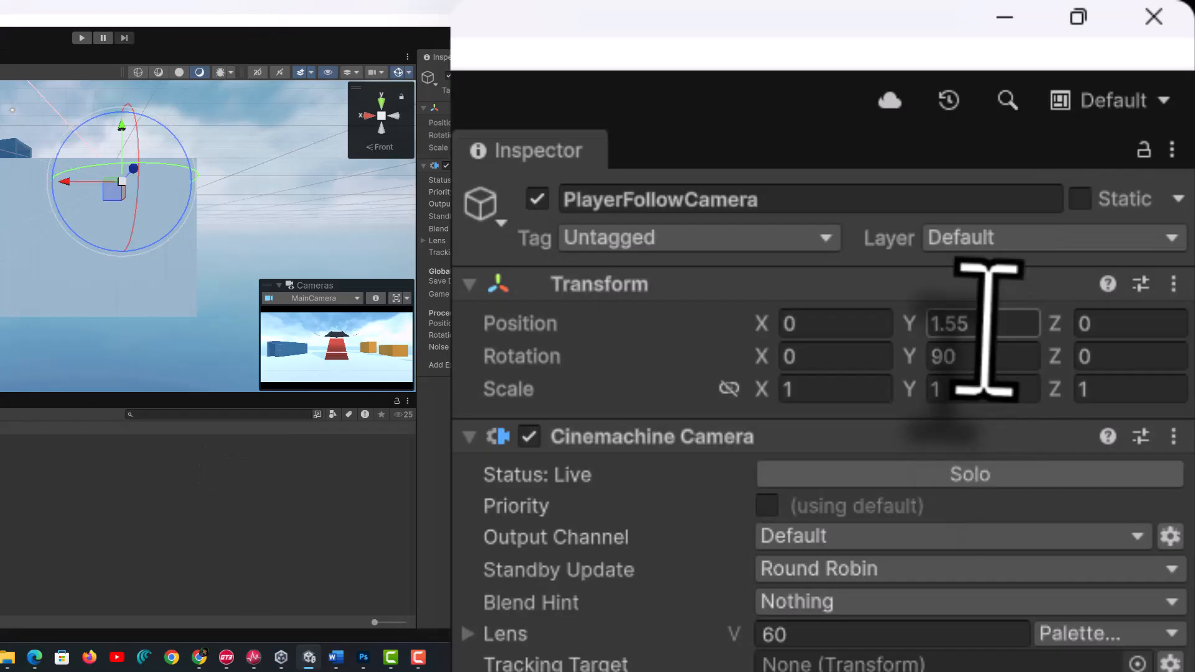
click(1117, 123)
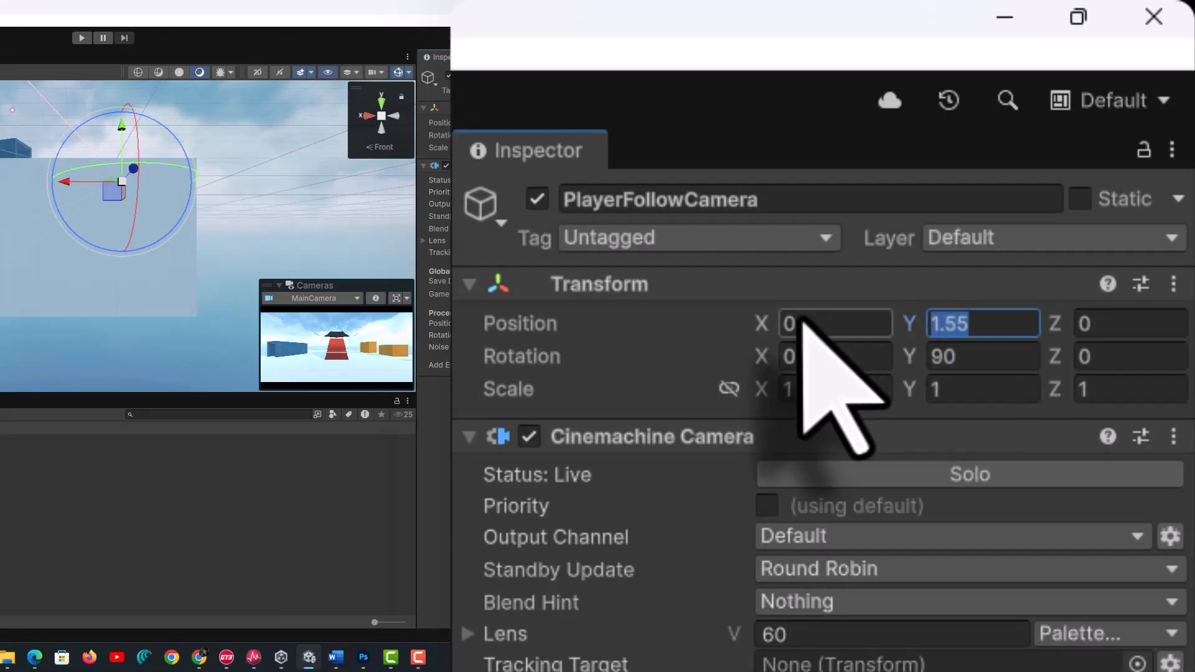
text(1.8)
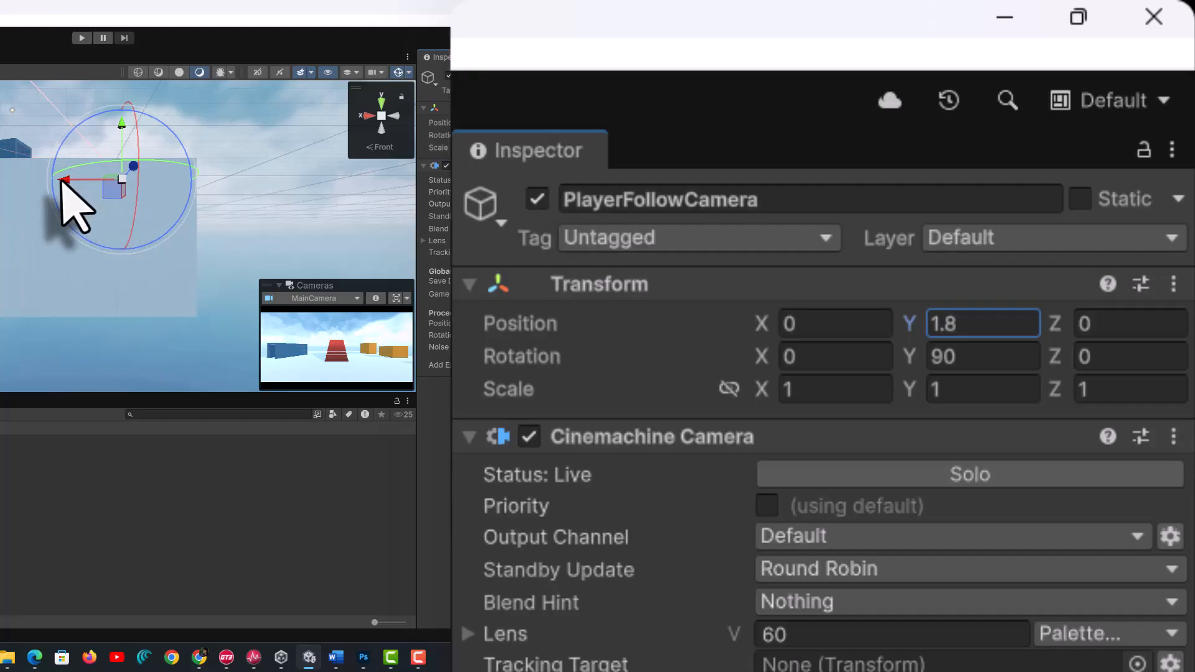
Move PlayerFollowCamera behind the robot by setting its position to X -1.3 and Y 1.4
drag(65, 181, 80, 180)
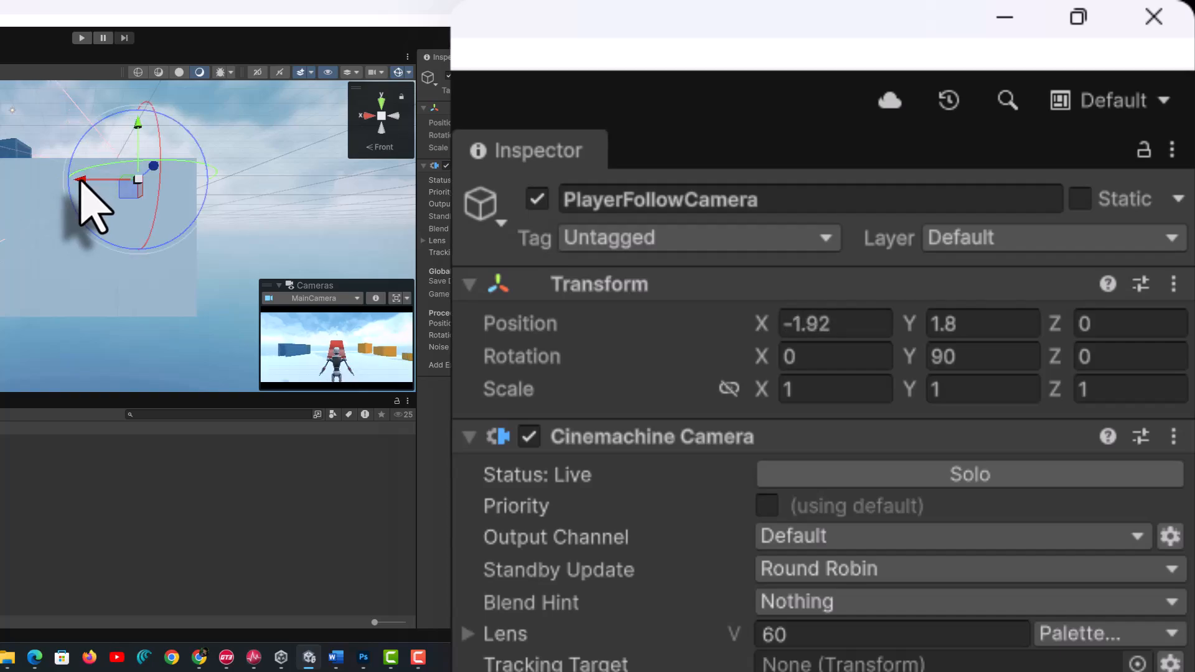
click(840, 323)
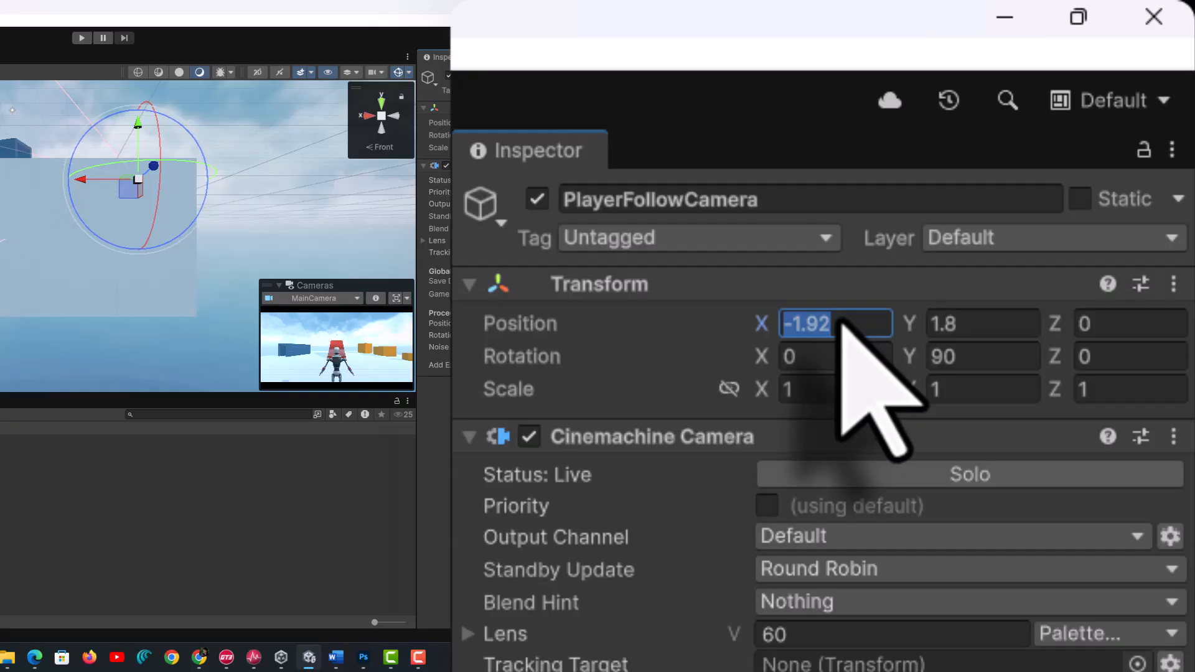
text(-1.3)
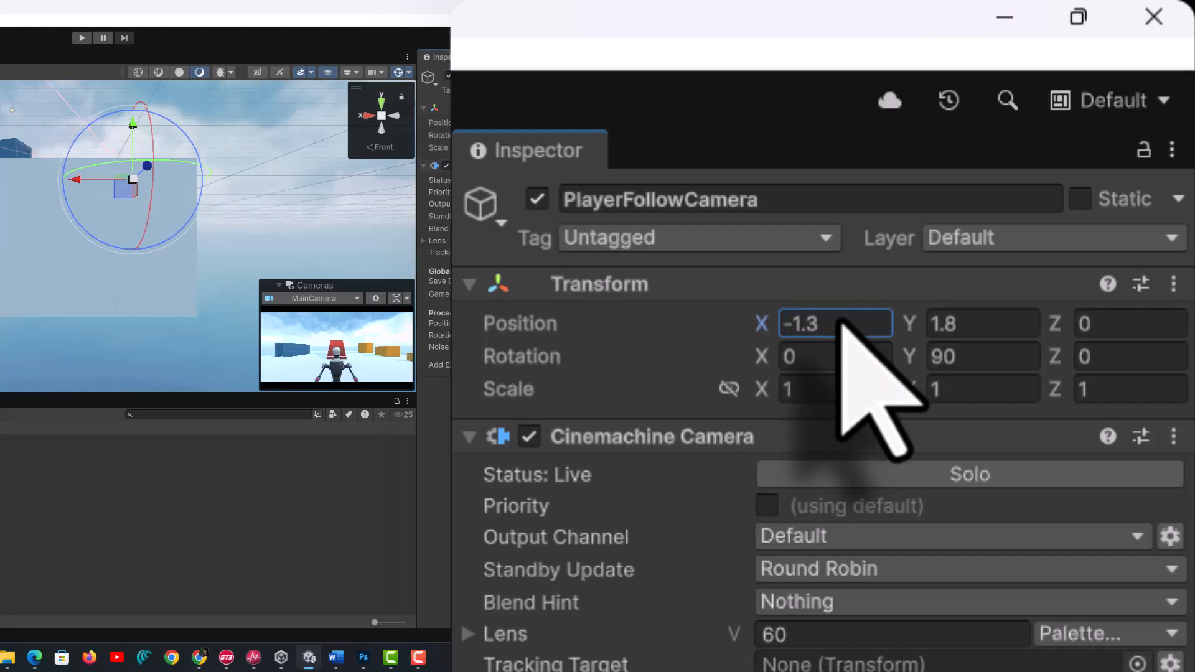
click(960, 323)
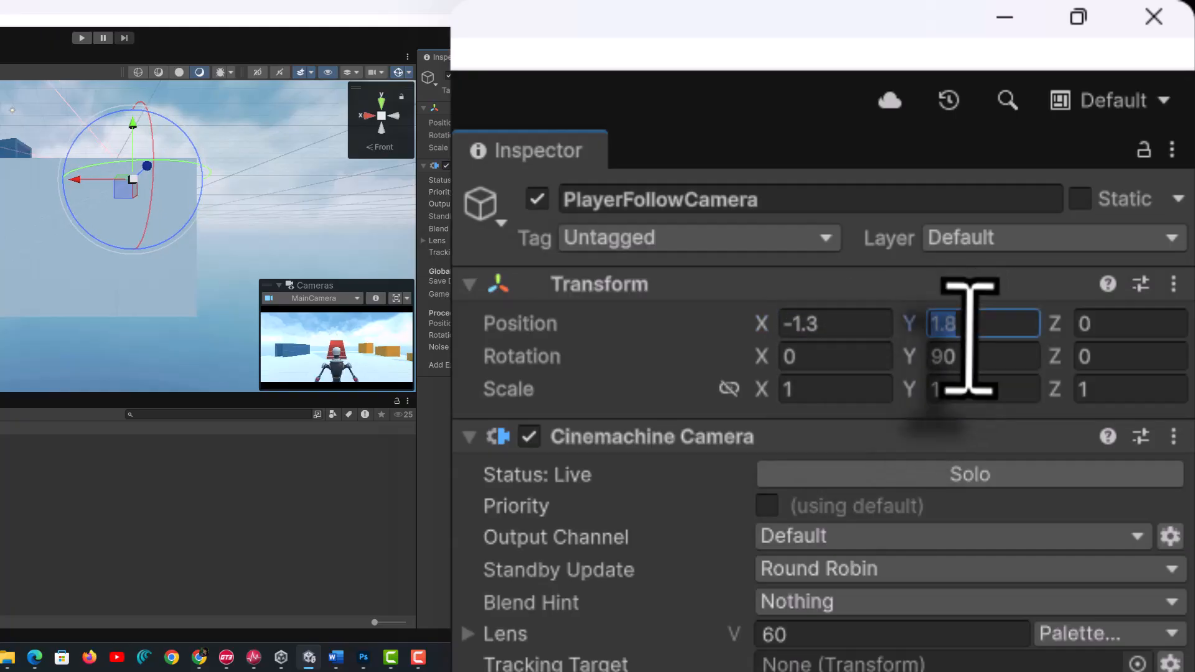
text(.4)
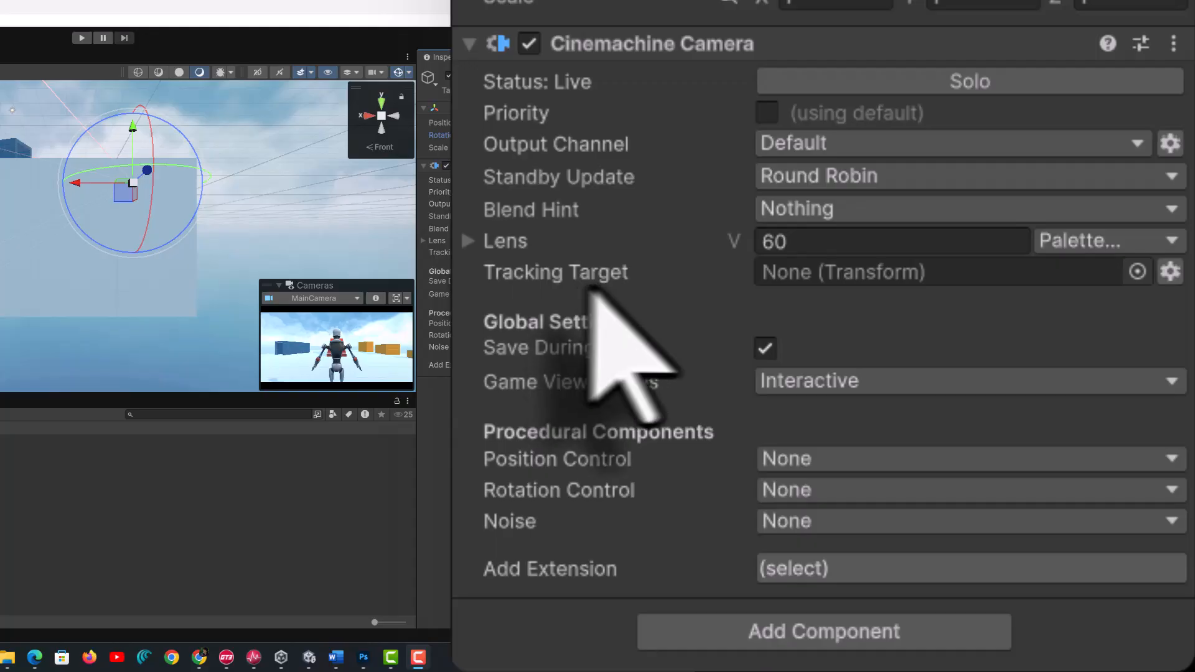
Set the Cinemachine Camera's Tracking Target to PlayerCameraRoot and its Position Control to Hard Lock To Target
click(1138, 272)
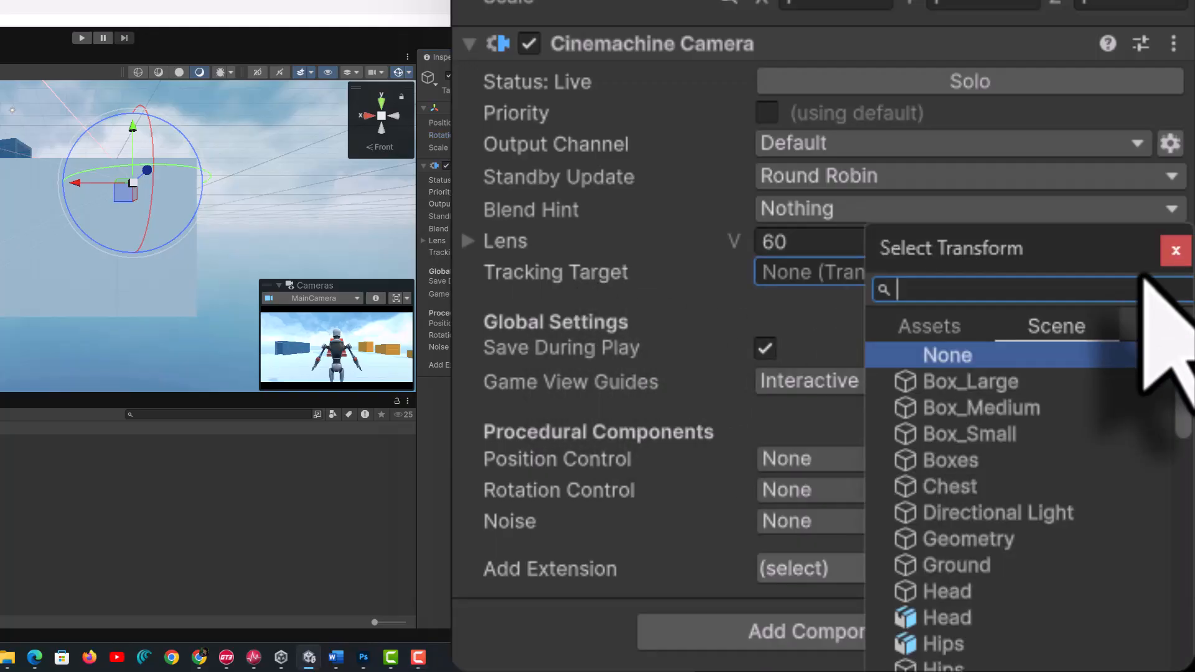
text(player)
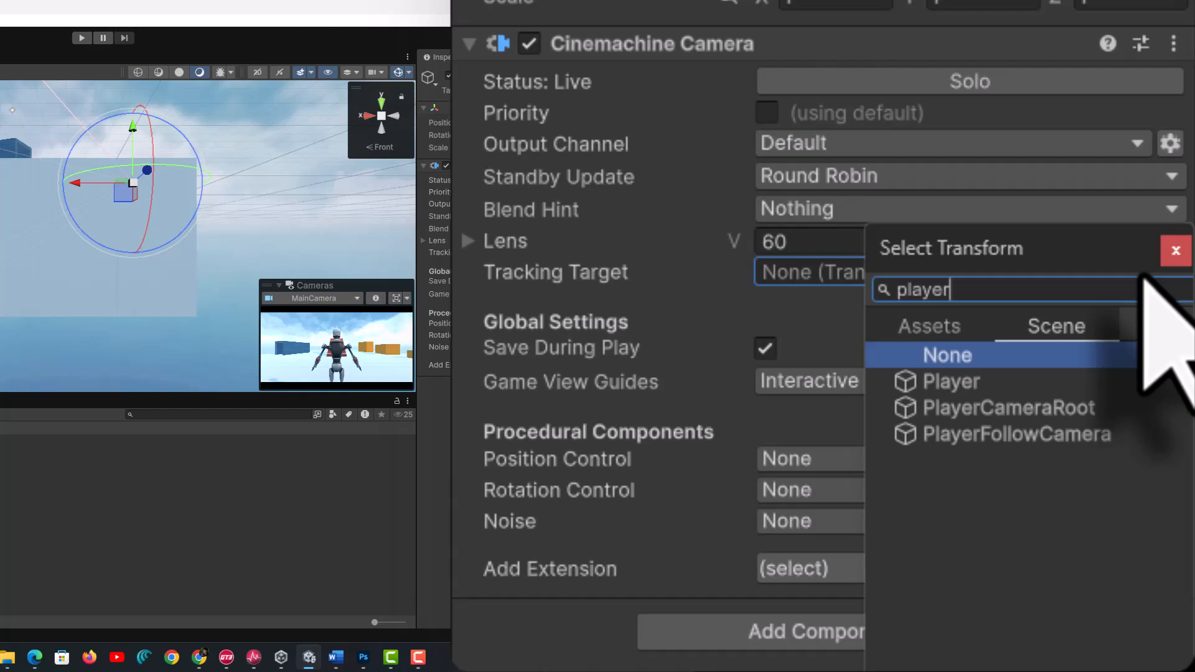
click(999, 410)
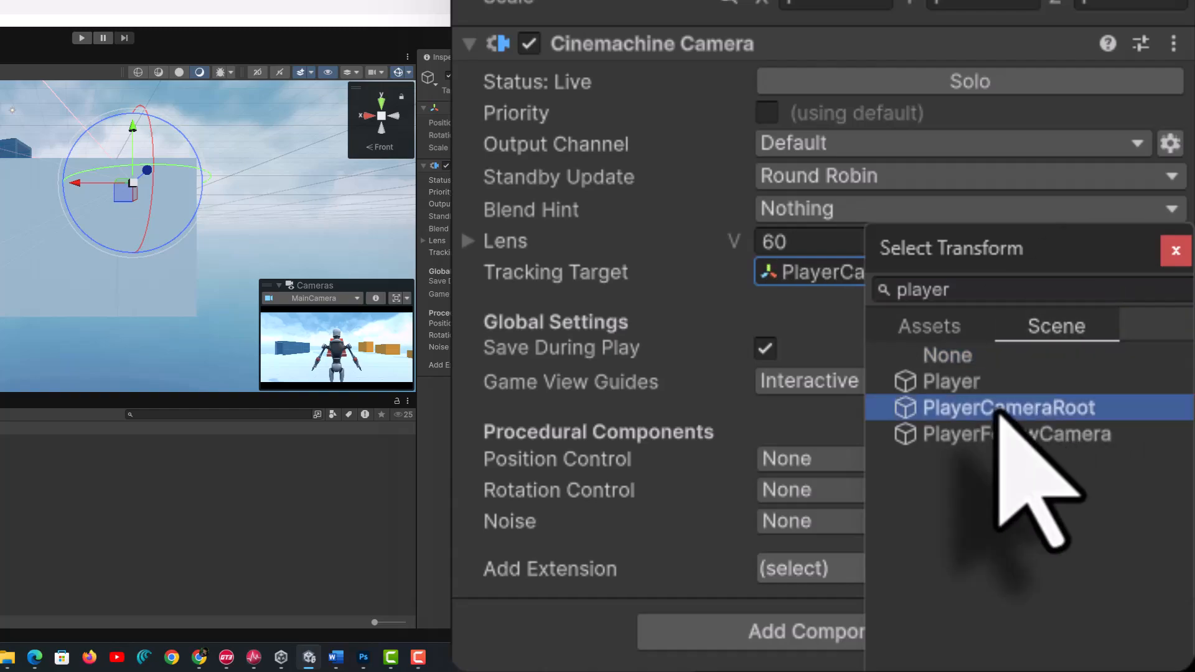
click(999, 411)
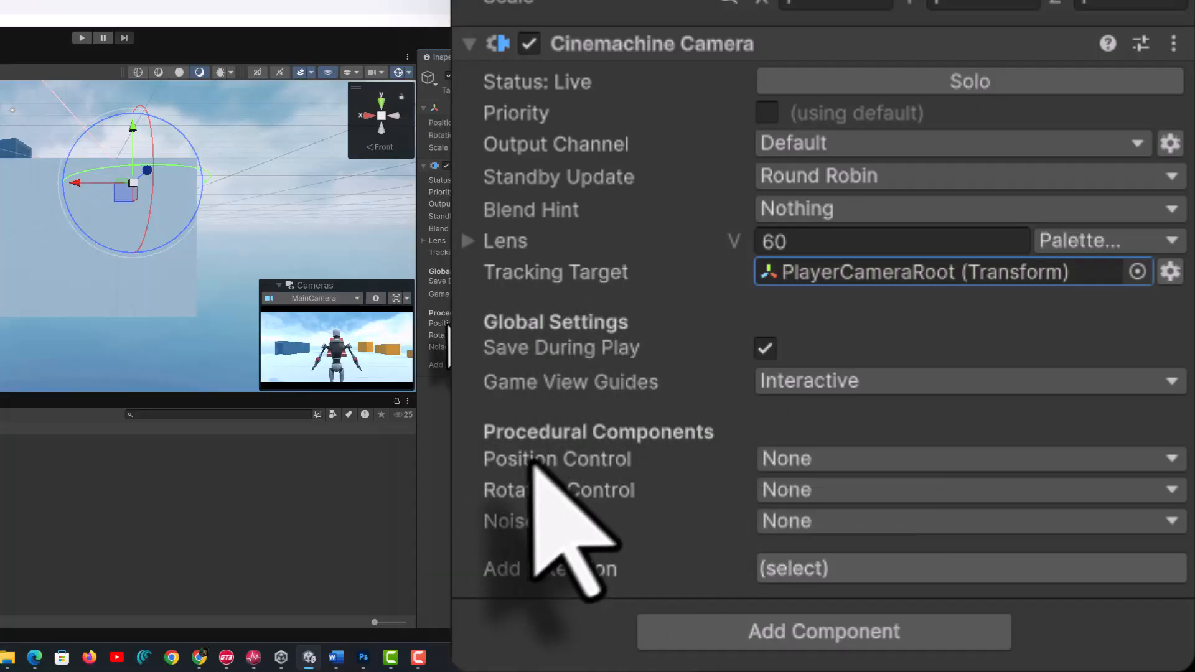
click(833, 461)
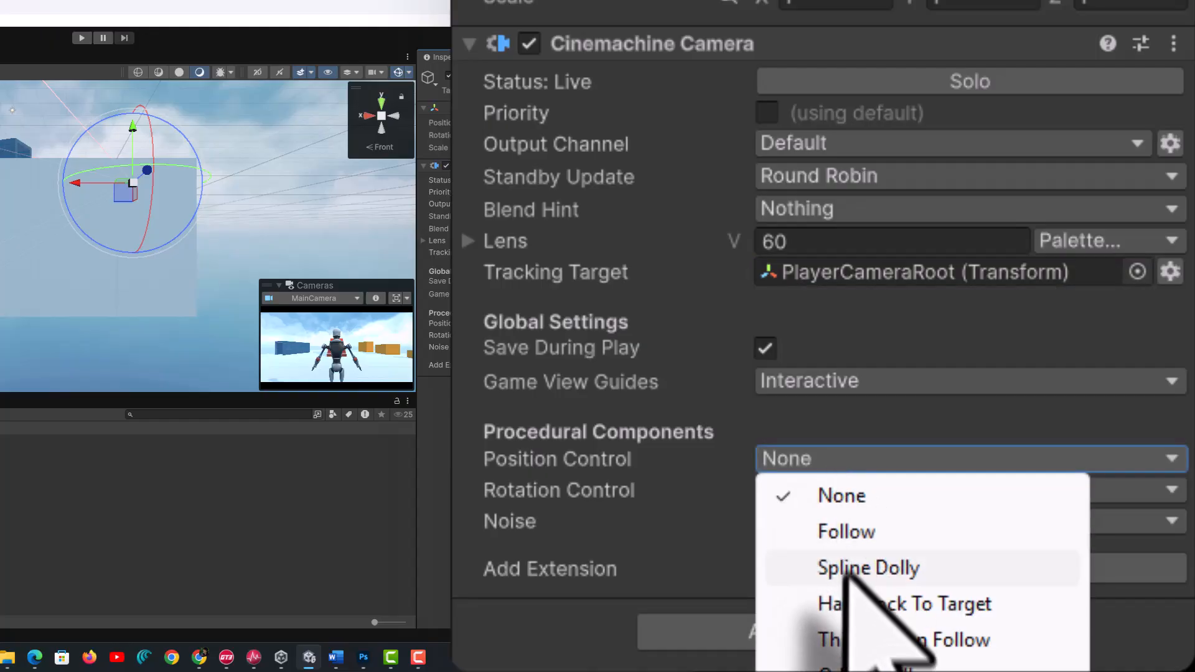
click(851, 603)
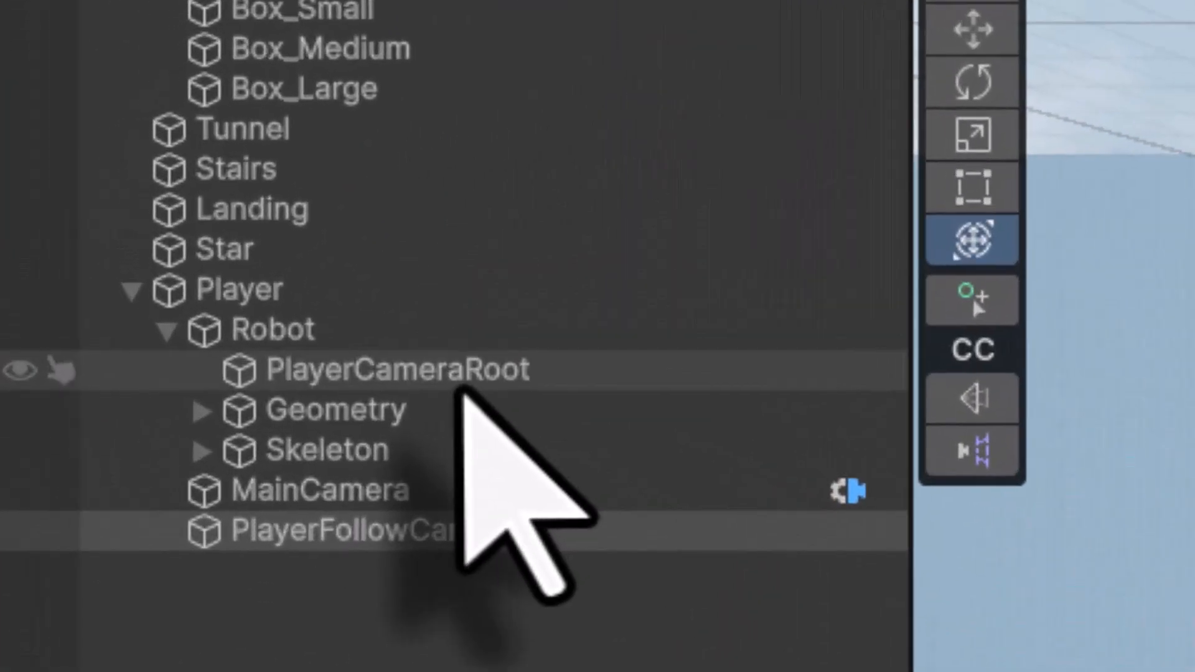
Select PlayerCameraRoot under Robot and save the scene
click(467, 387)
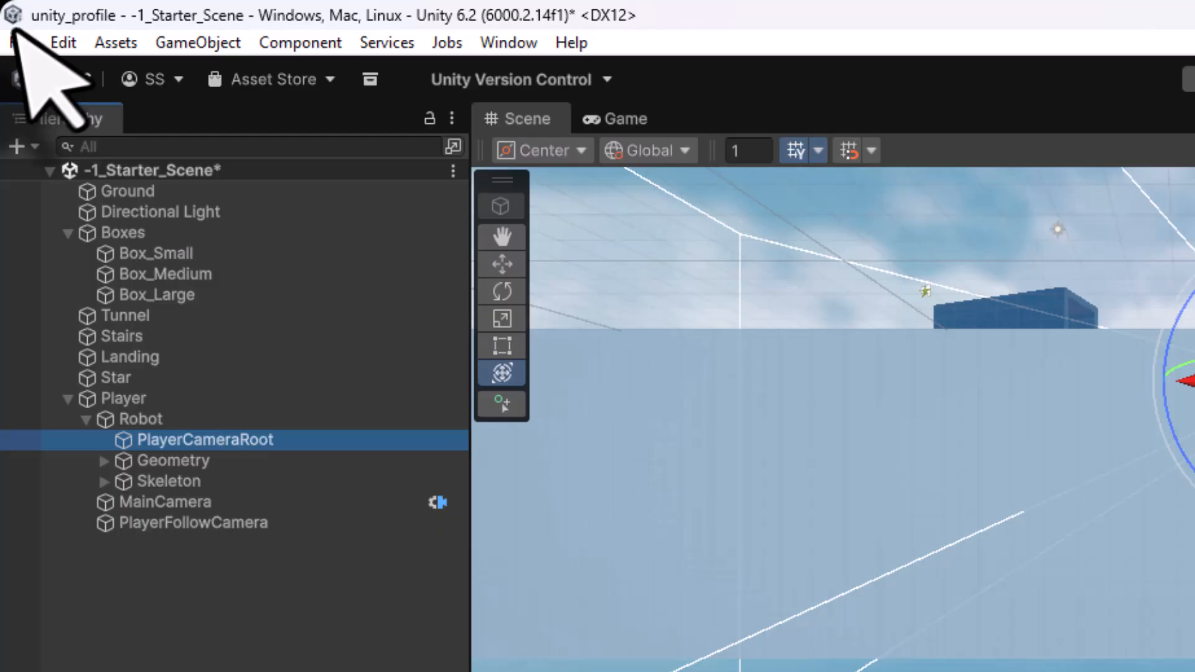
click(10, 20)
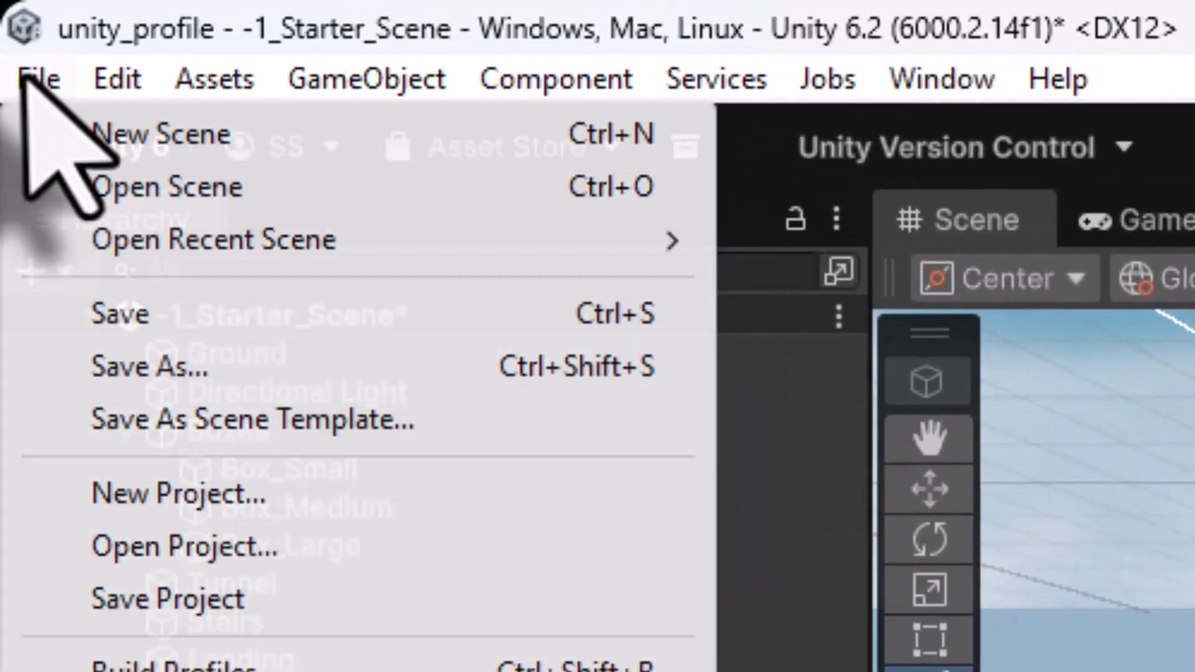
click(98, 327)
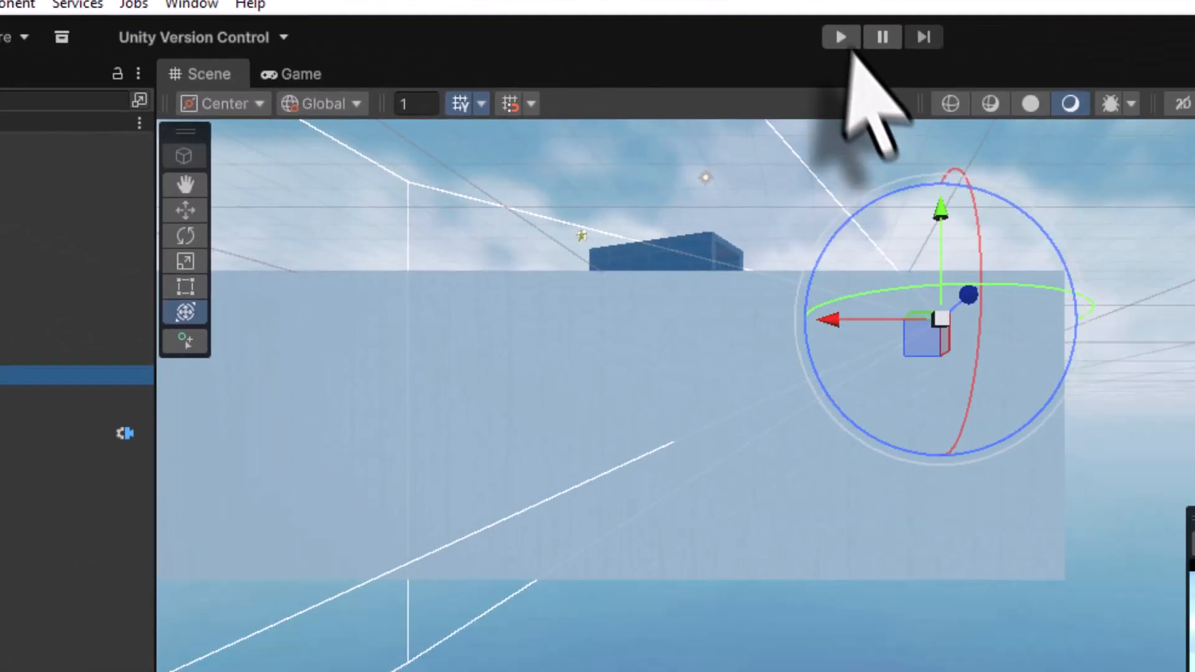
Play-test the scene by walking and sprinting the robot up the stairs and jumping towards the star
click(841, 38)
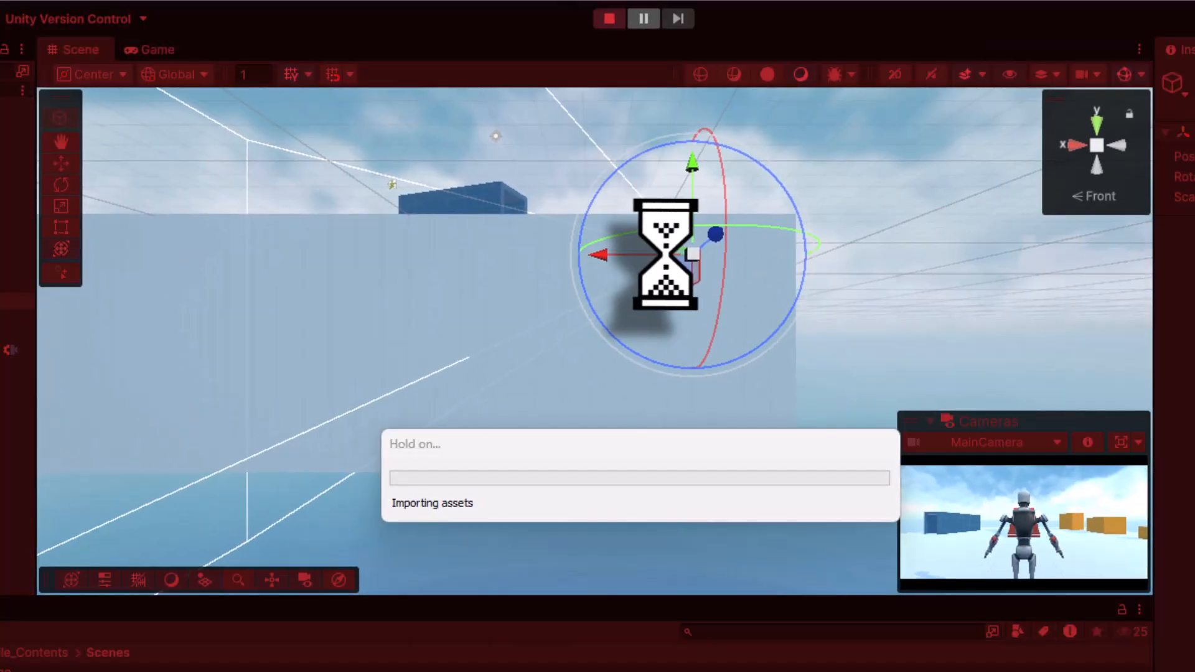
key(w)
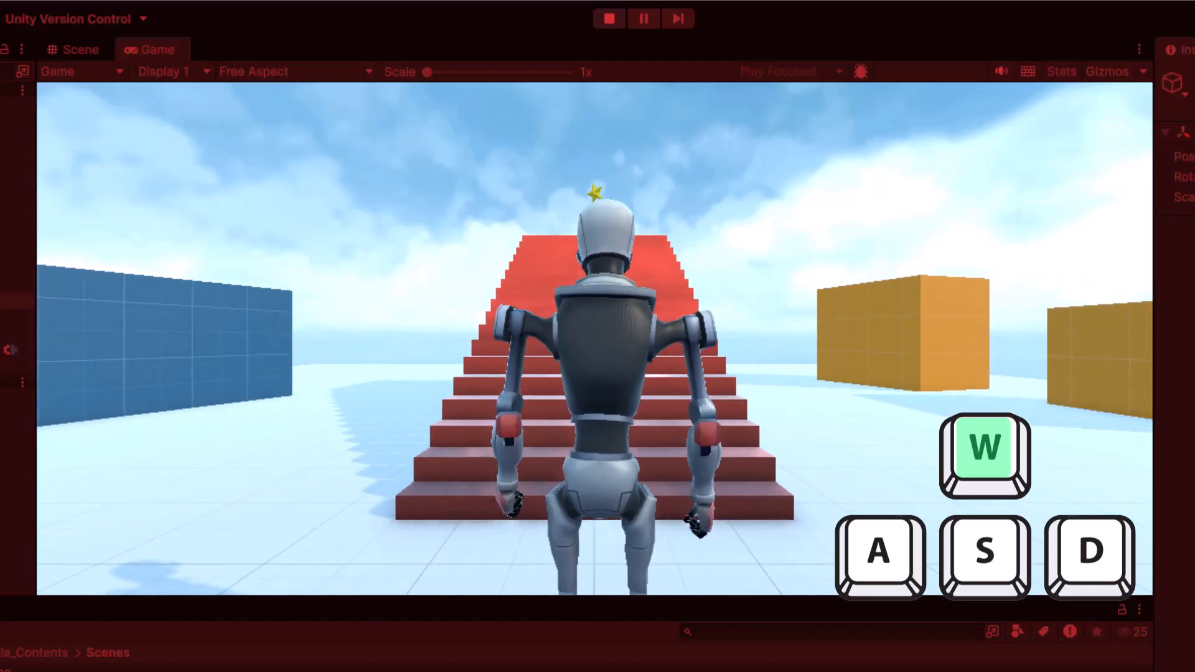
key(shift)
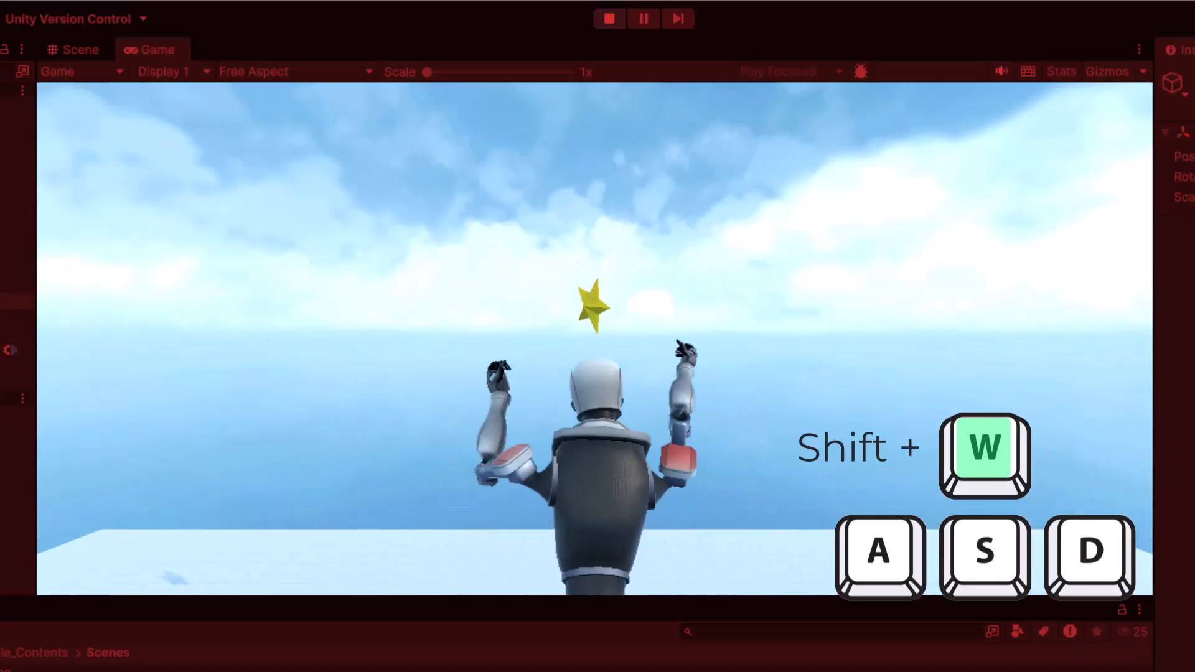
key(space)
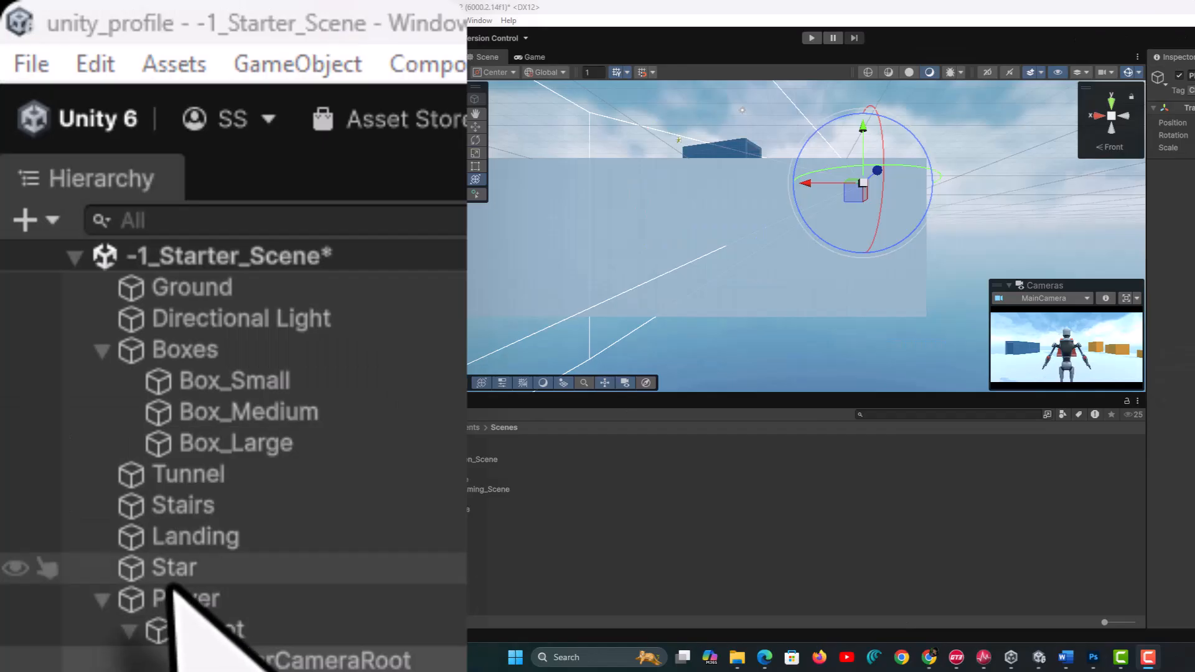
Lower the Star and bring it closer by setting its position to X 5 and Y 5, and save the scene
click(54, 183)
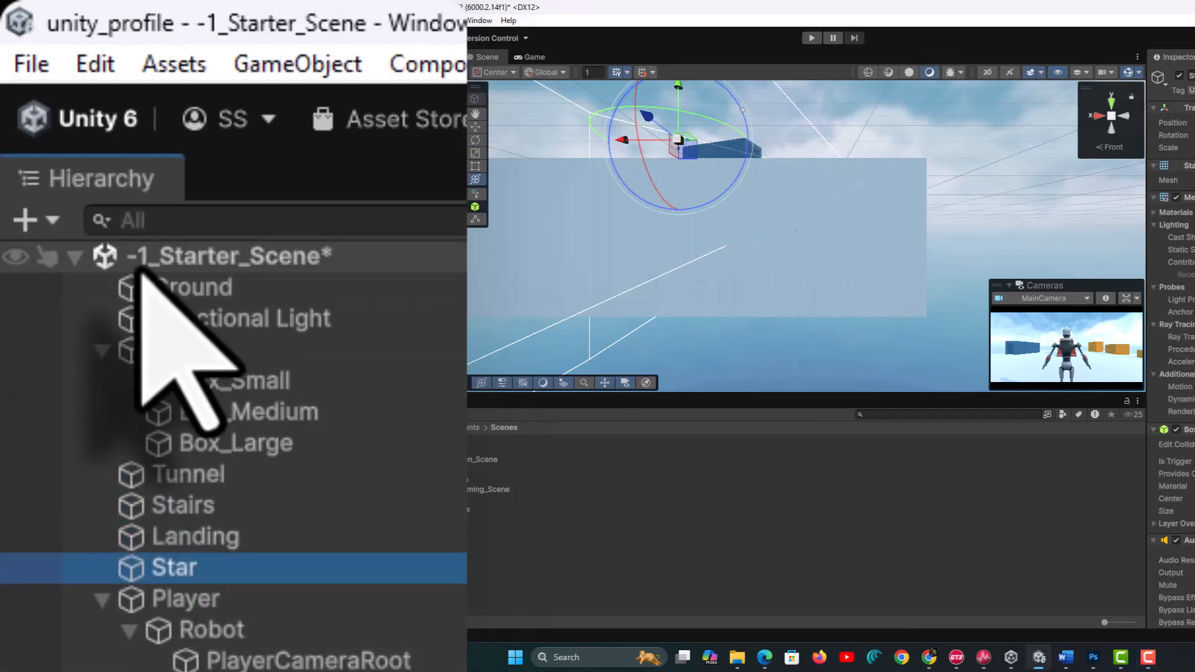
double_click(232, 573)
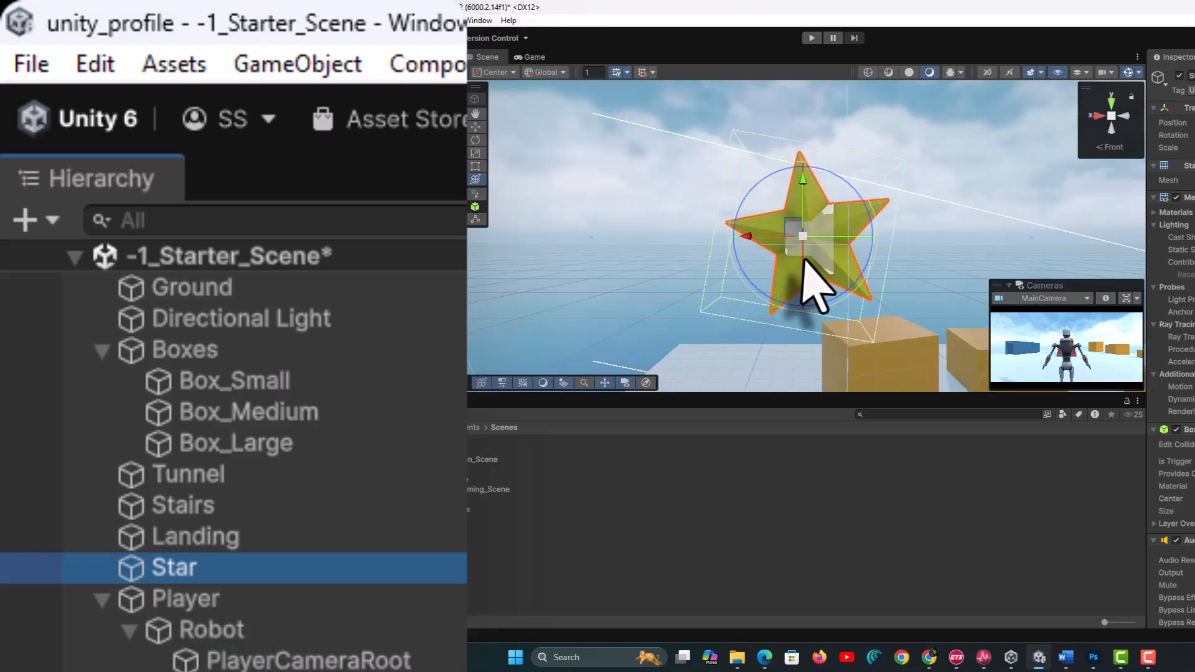
right_drag(931, 277, 660, 324)
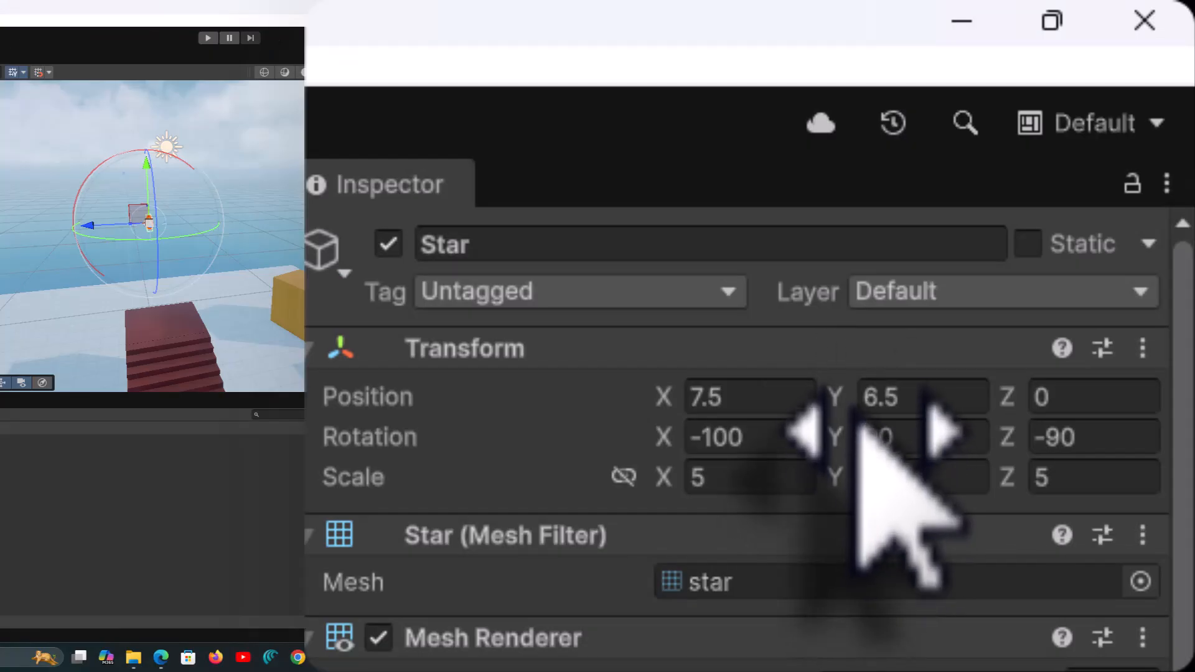
click(896, 399)
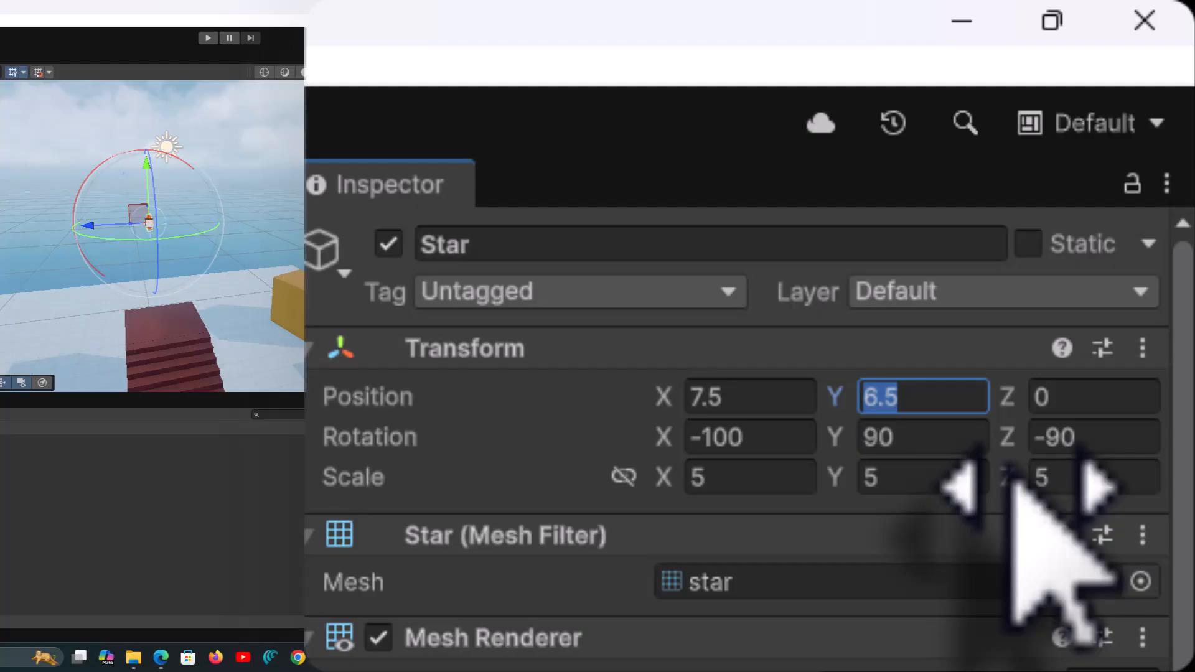
text(5)
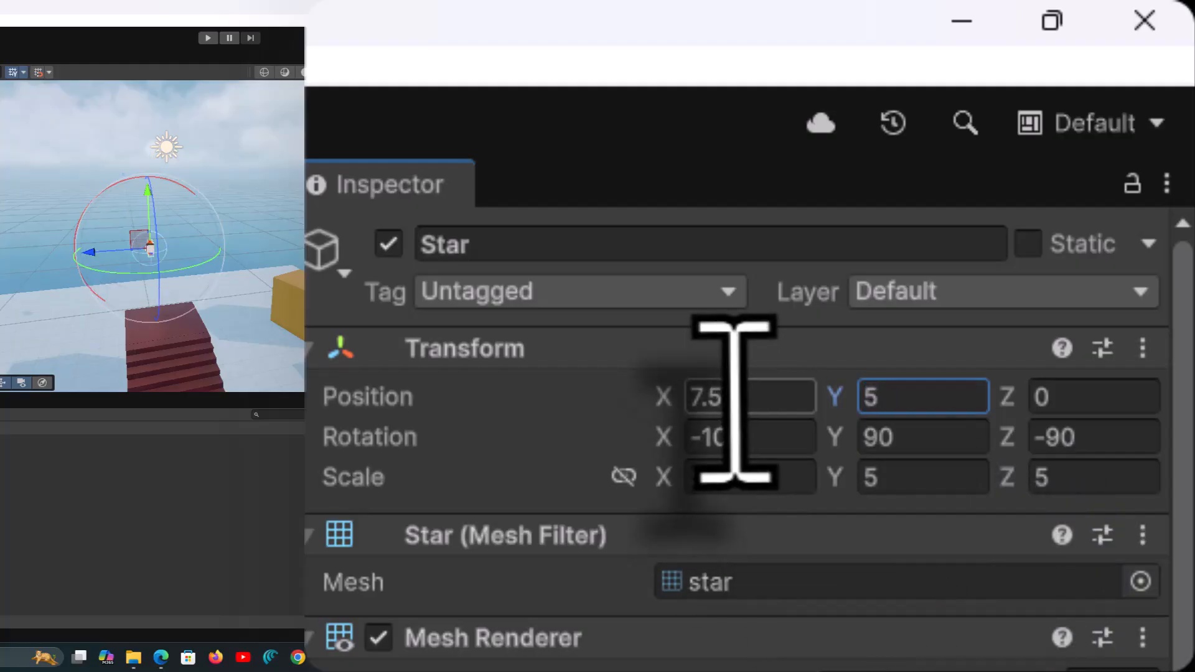
click(757, 402)
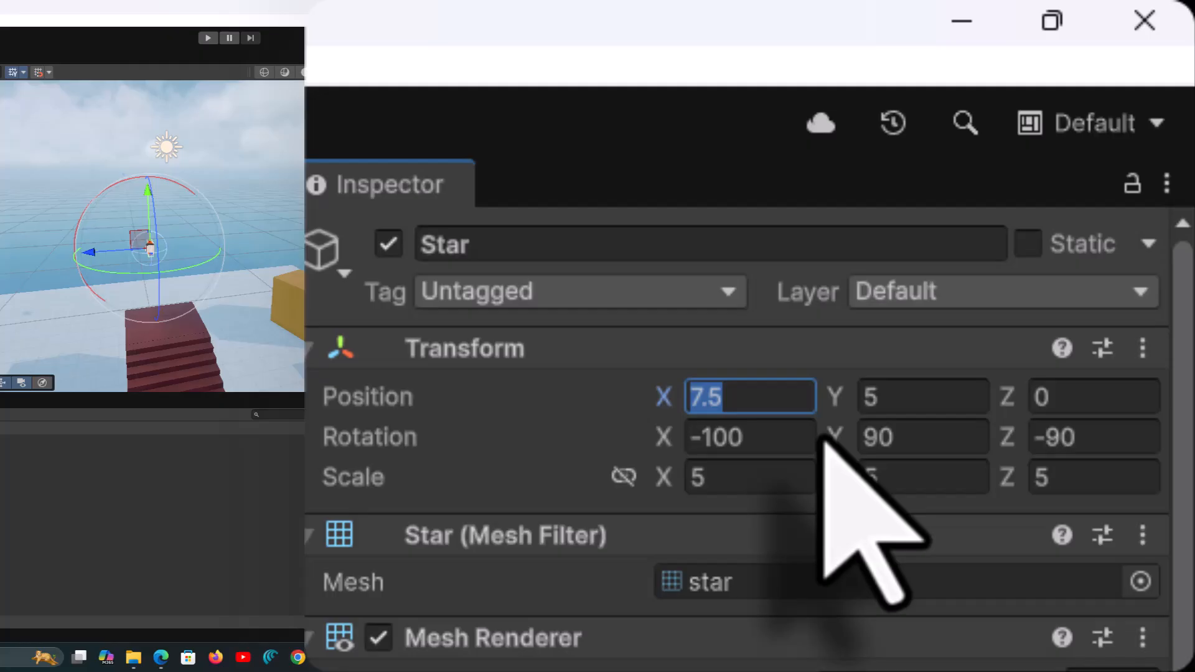
text(6)
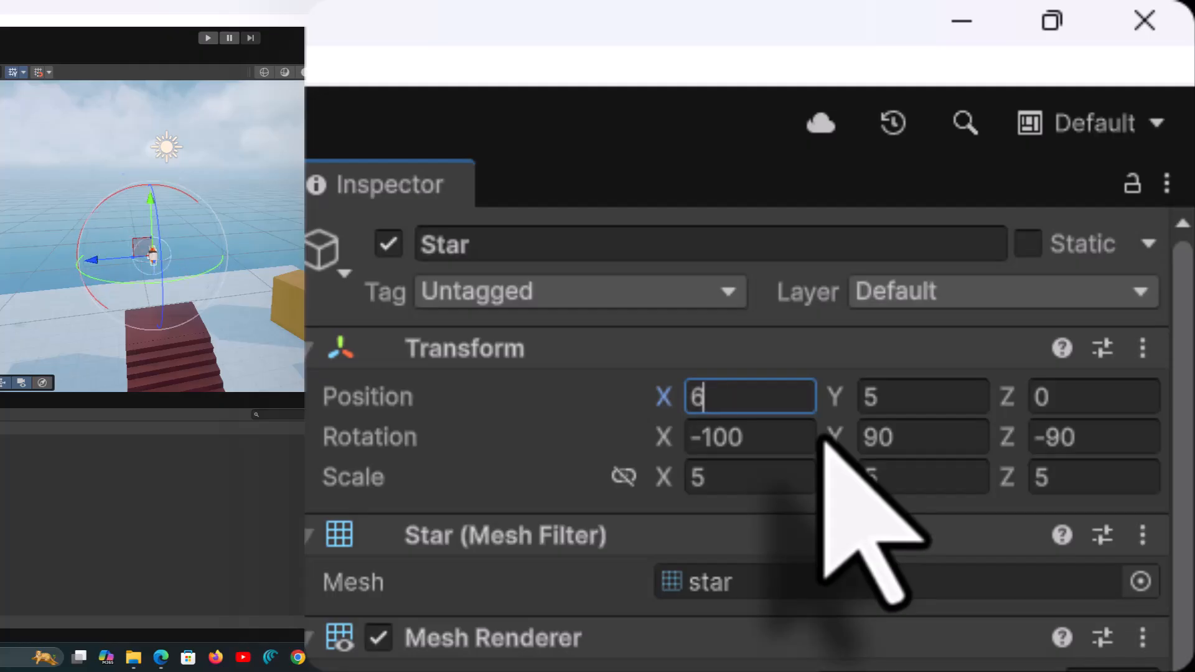
key(BackSpace)
text(5)
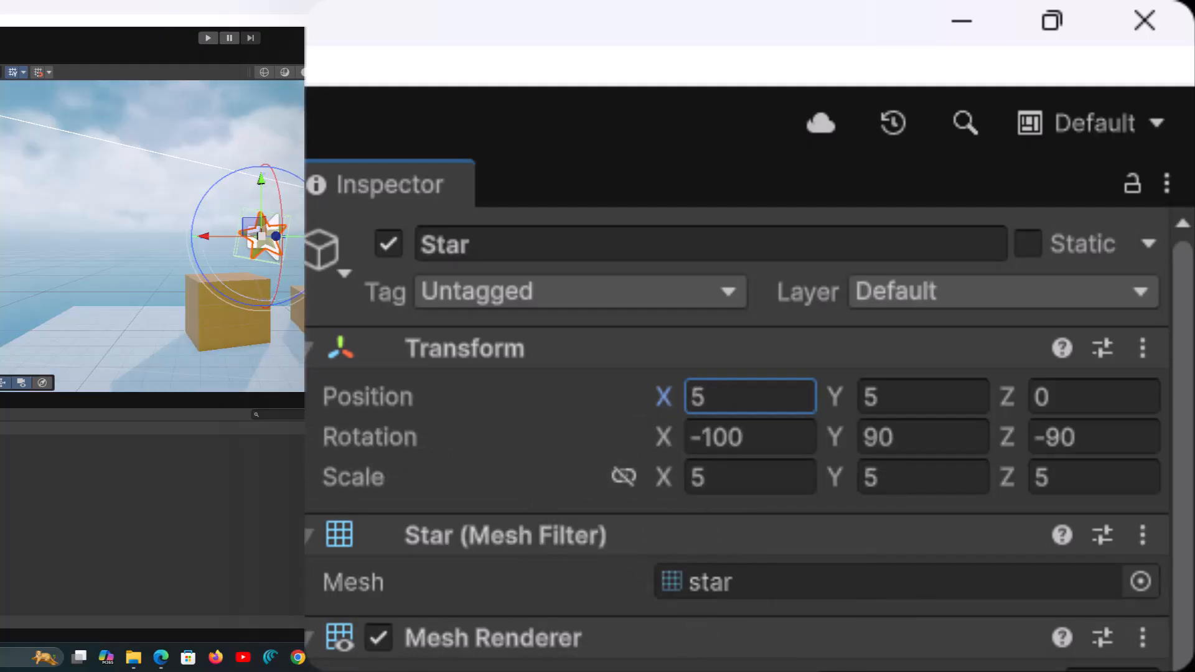
click(9, 19)
click(33, 77)
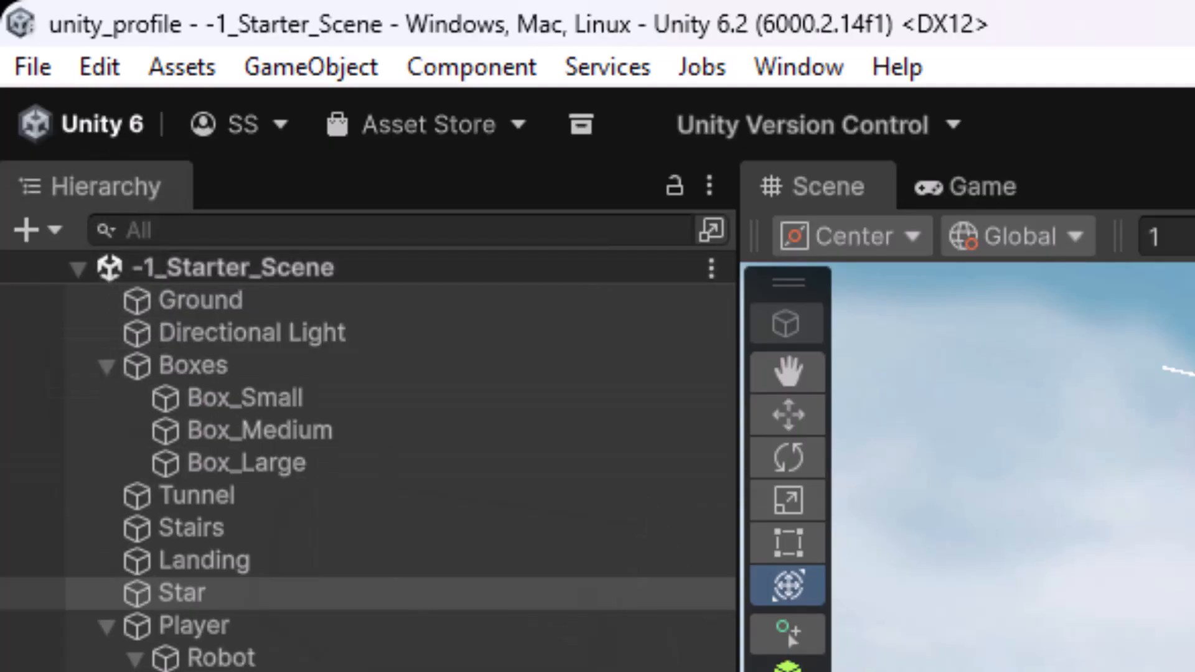
Play-test reaching the repositioned Star by moving the robot forward up the stairs, and exit Play mode
click(724, 50)
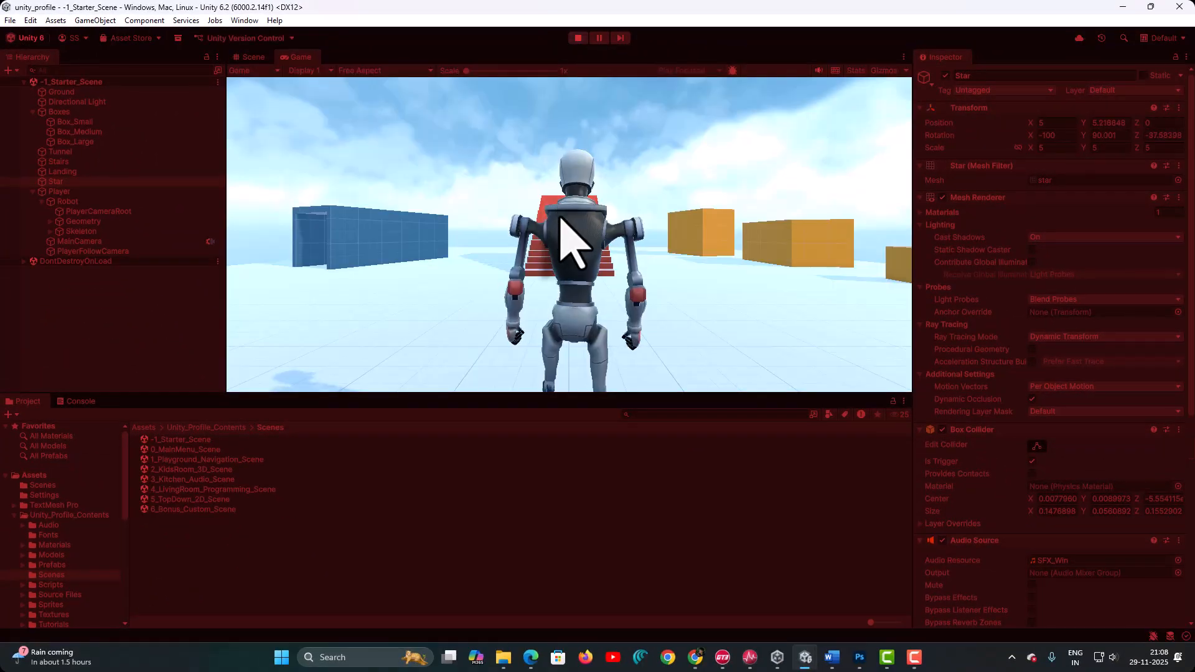
key(w)
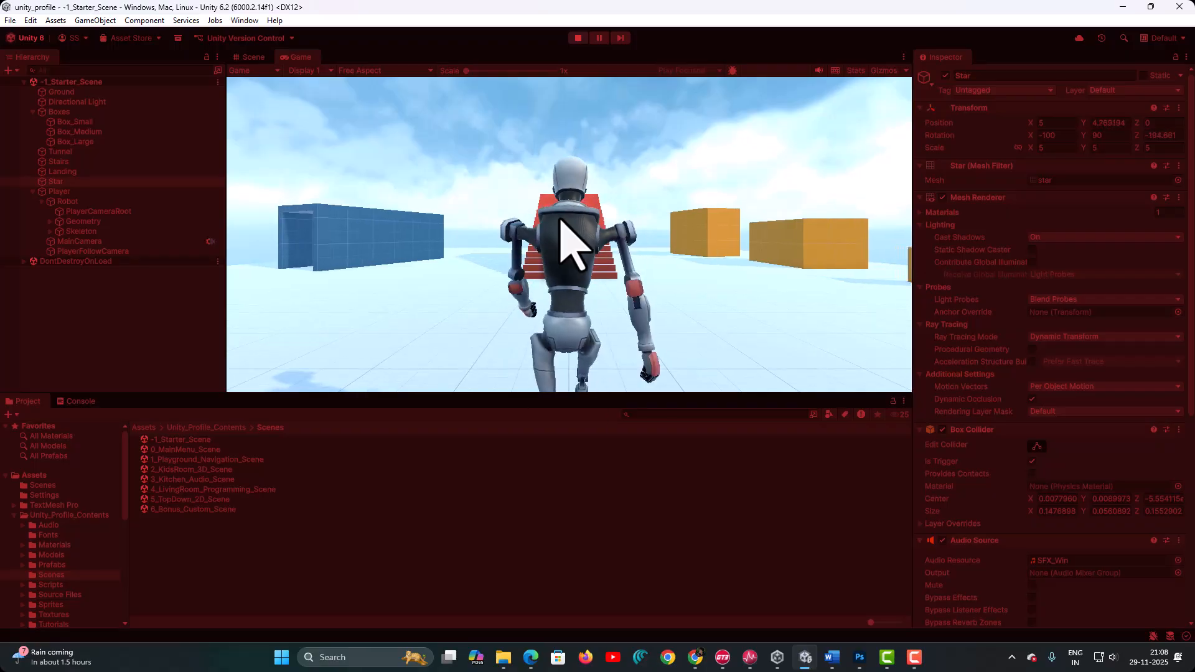
key(w)
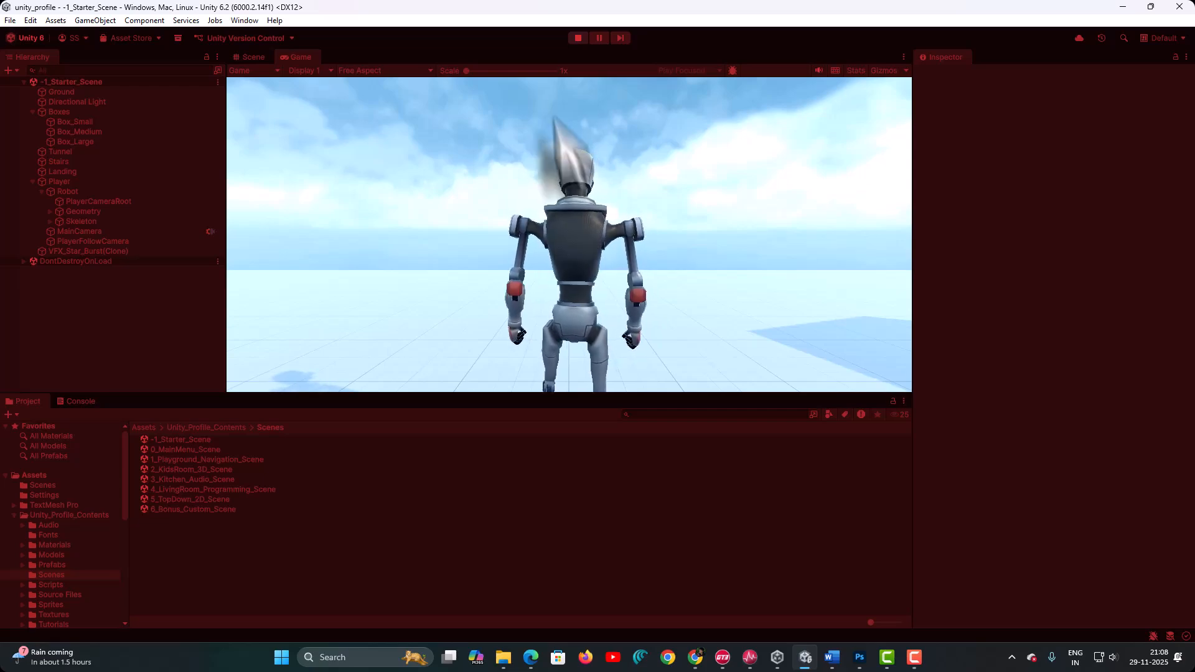
click(579, 38)
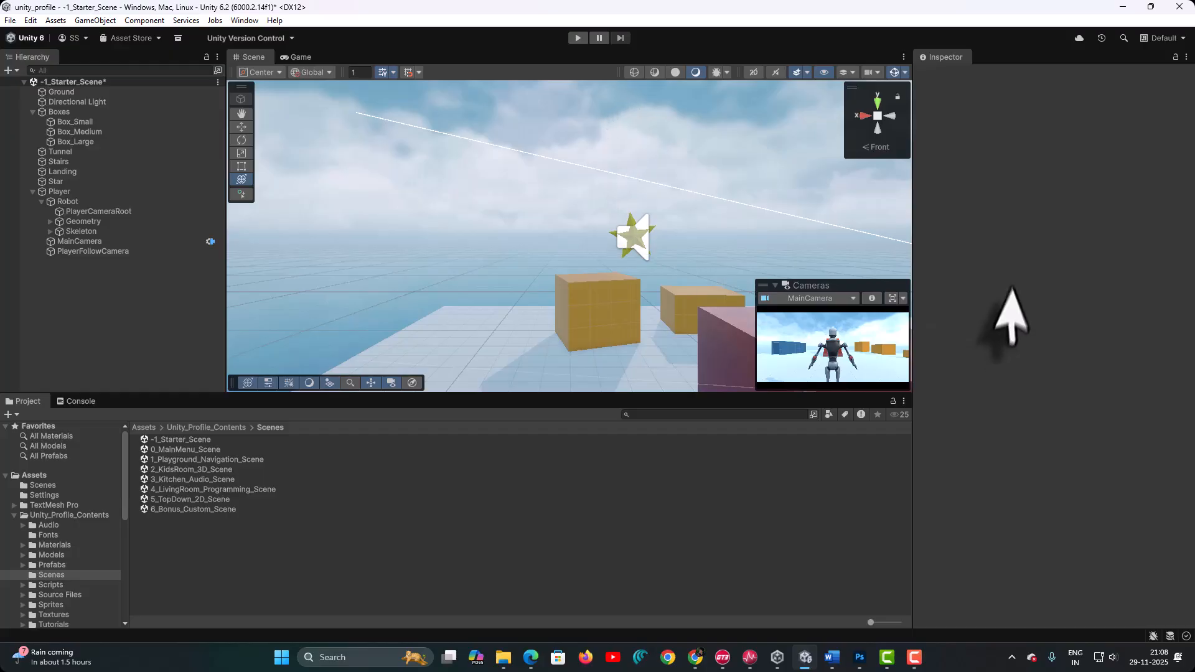
key(F10)
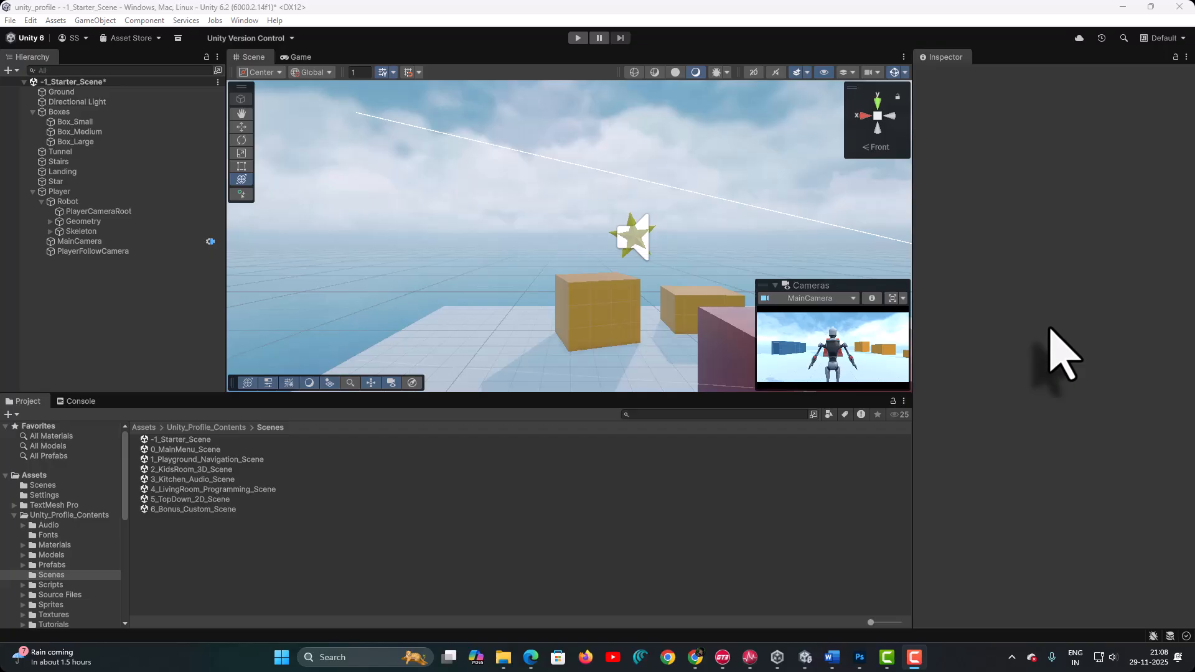